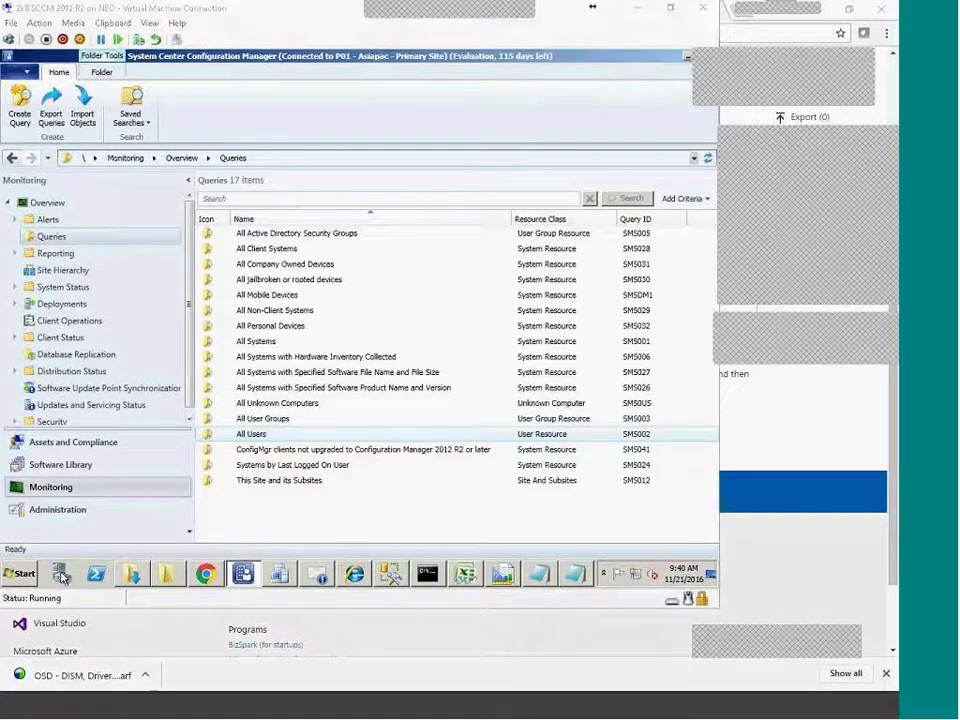
Step: Open the folder D:\Source\Software\SilverLight in Windows Explorer
left_click(18, 578)
right_click(220, 355)
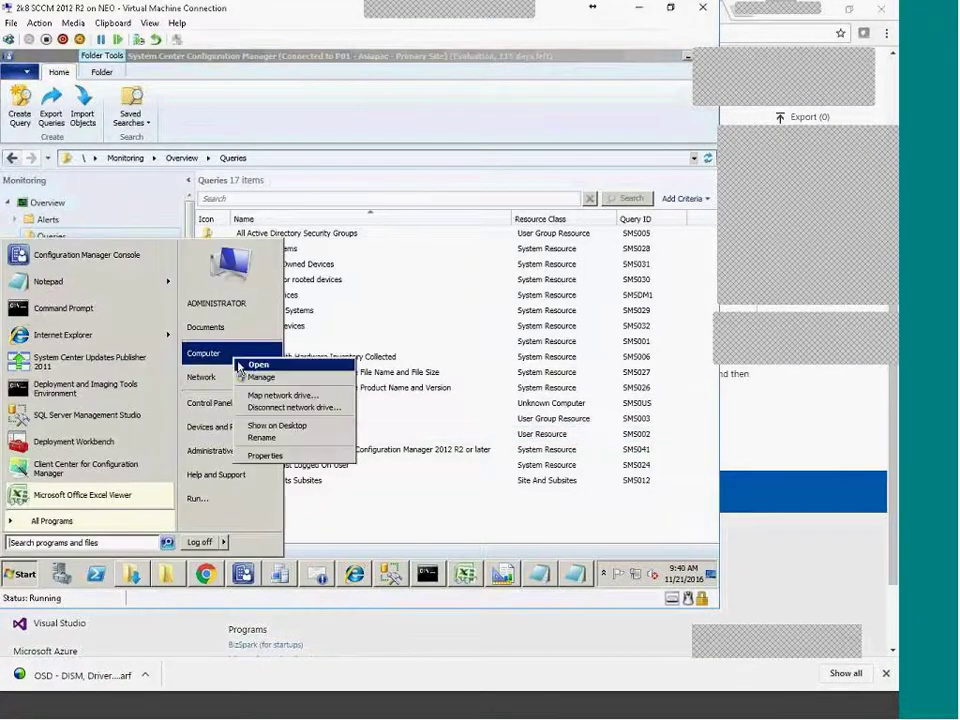
left_click(252, 365)
double_click(437, 208)
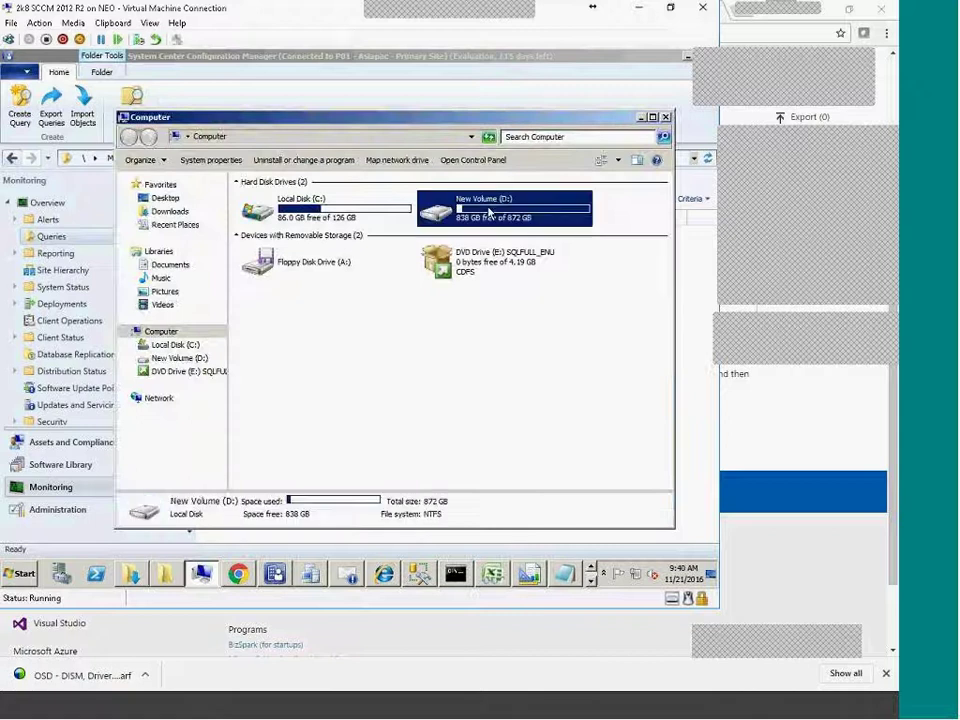
left_click(266, 401)
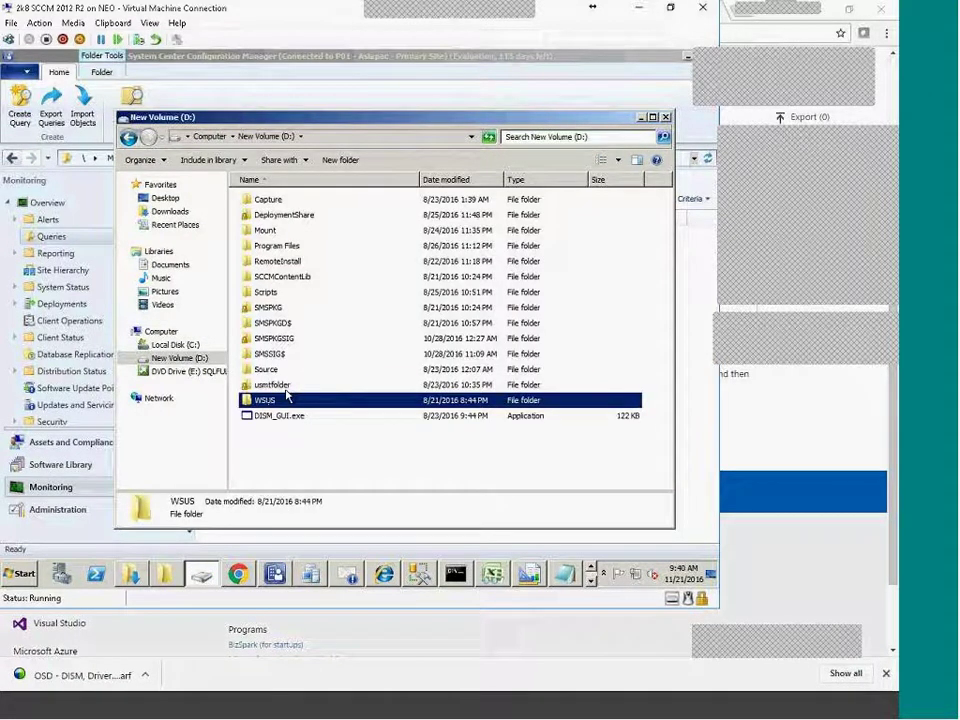
double_click(268, 370)
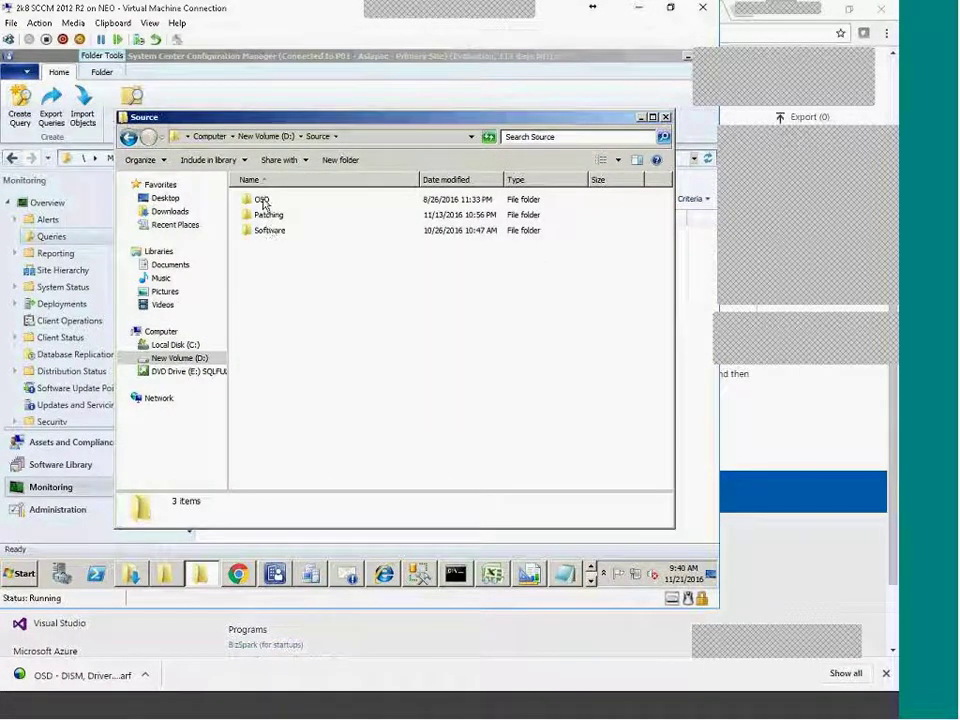
left_click(272, 233)
double_click(272, 233)
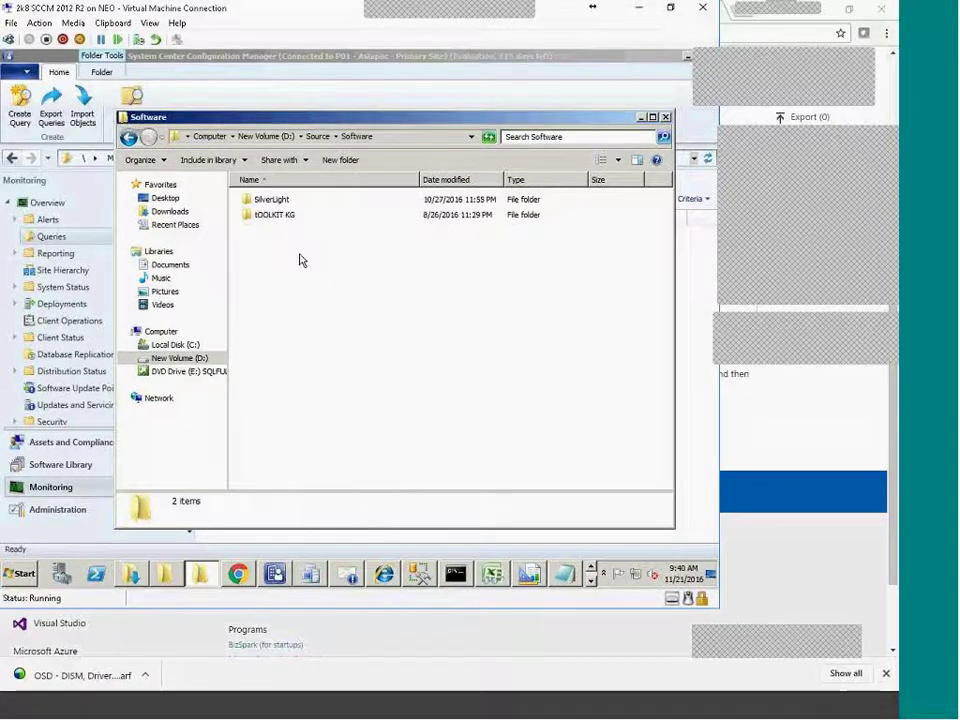
double_click(278, 200)
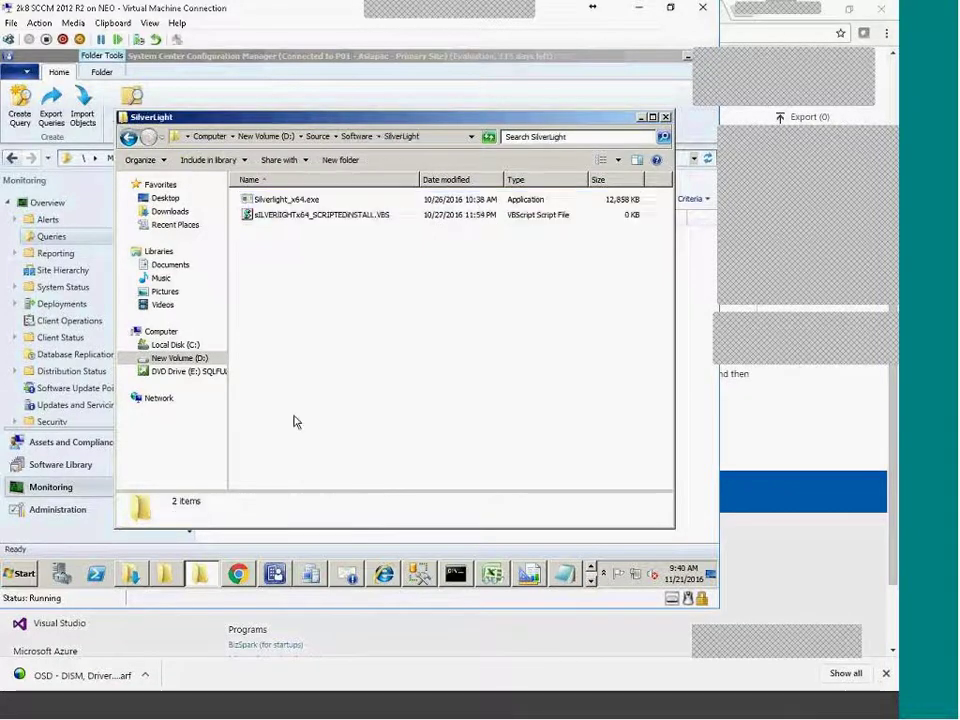
Step: View the properties of Silverlight_x64.exe, close them and clear the file selection
left_click(300, 204)
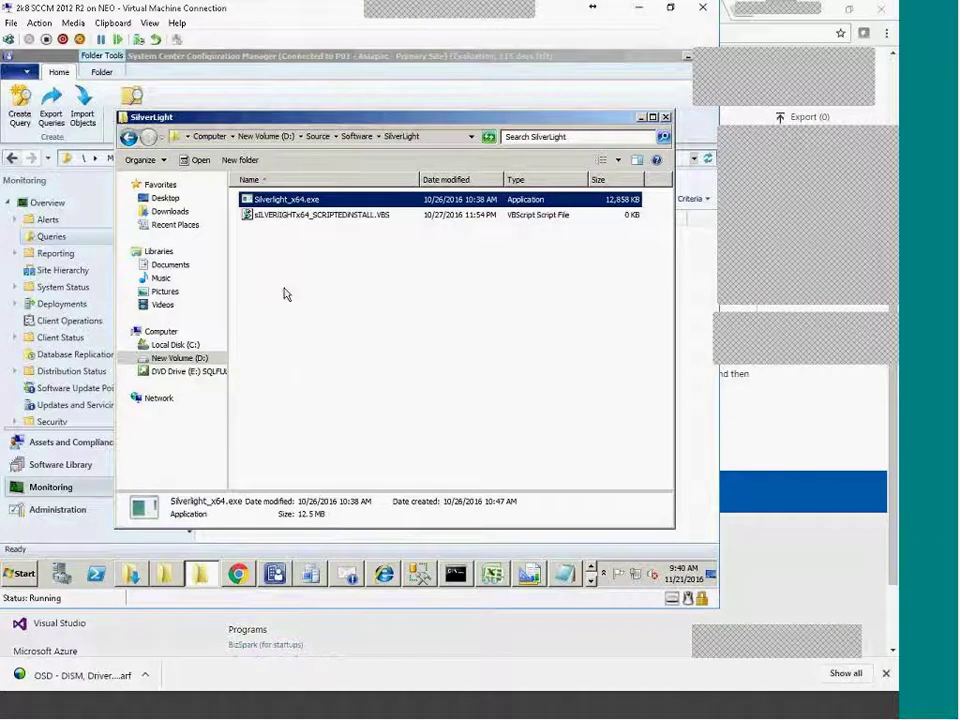
right_click(327, 204)
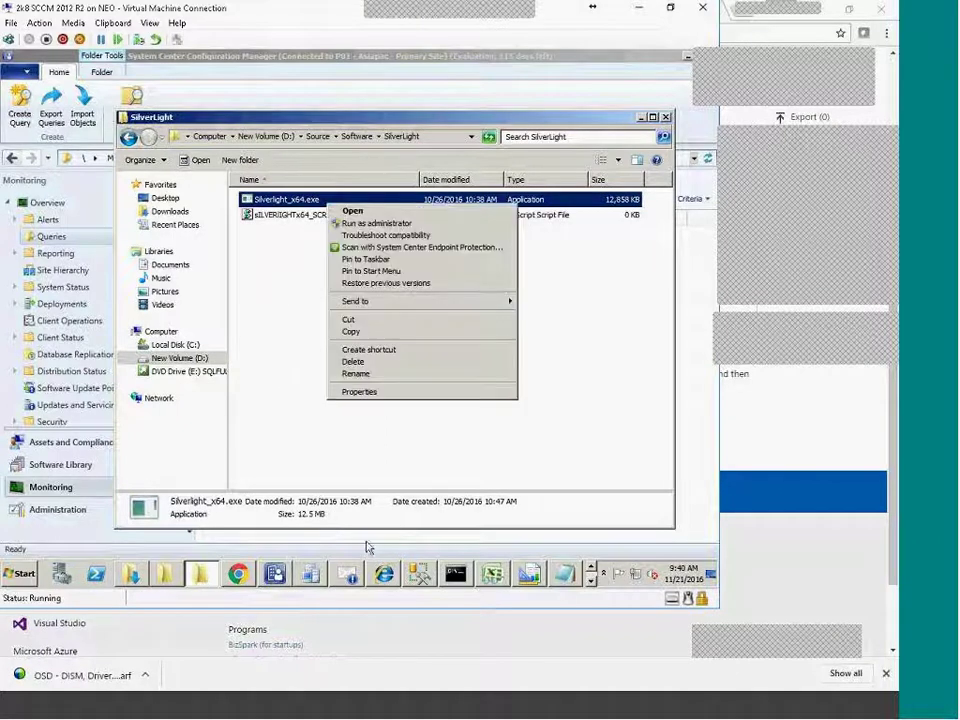
left_click(386, 393)
left_click(524, 539)
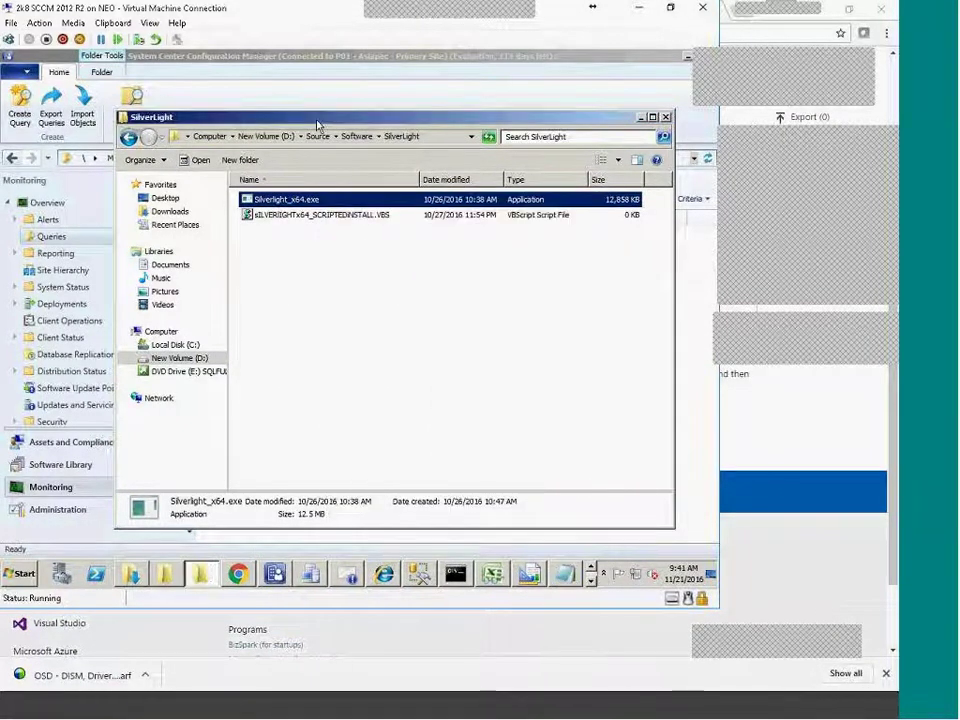
right_click(313, 215)
left_click(313, 208)
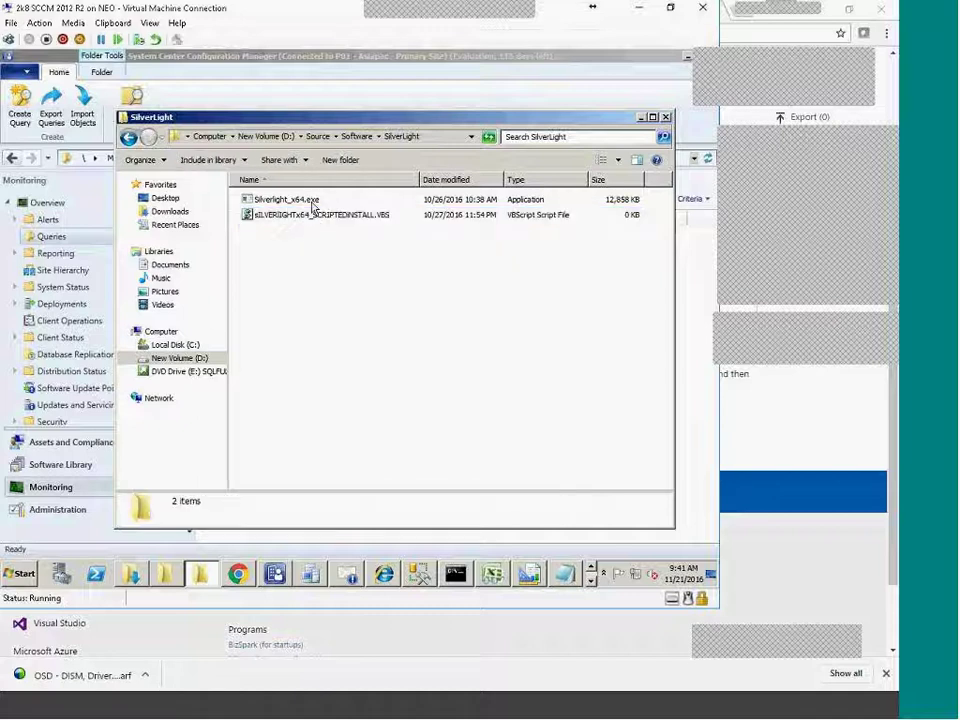
Step: Copy the file name Silverlight_x64.exe and search the web for it in Chrome
left_click(312, 205)
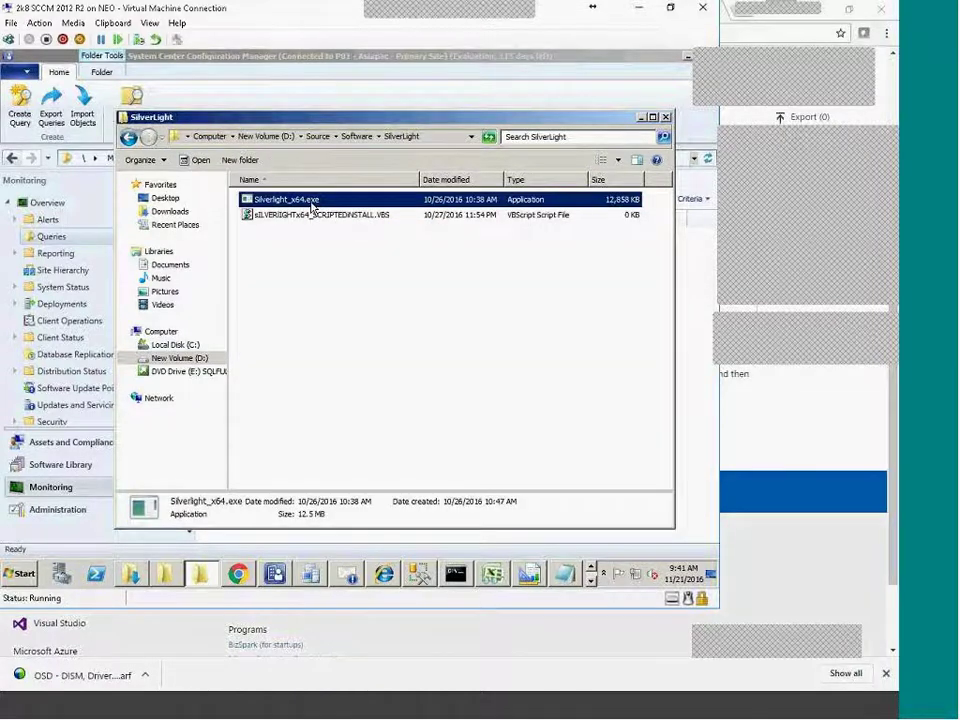
right_click(312, 205)
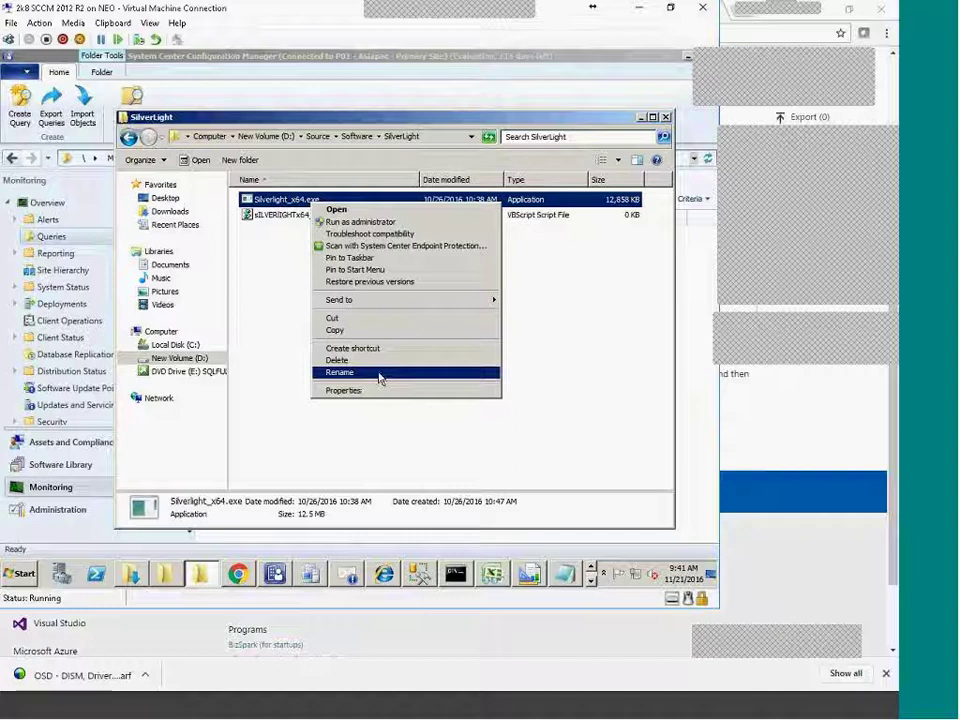
left_click(340, 372)
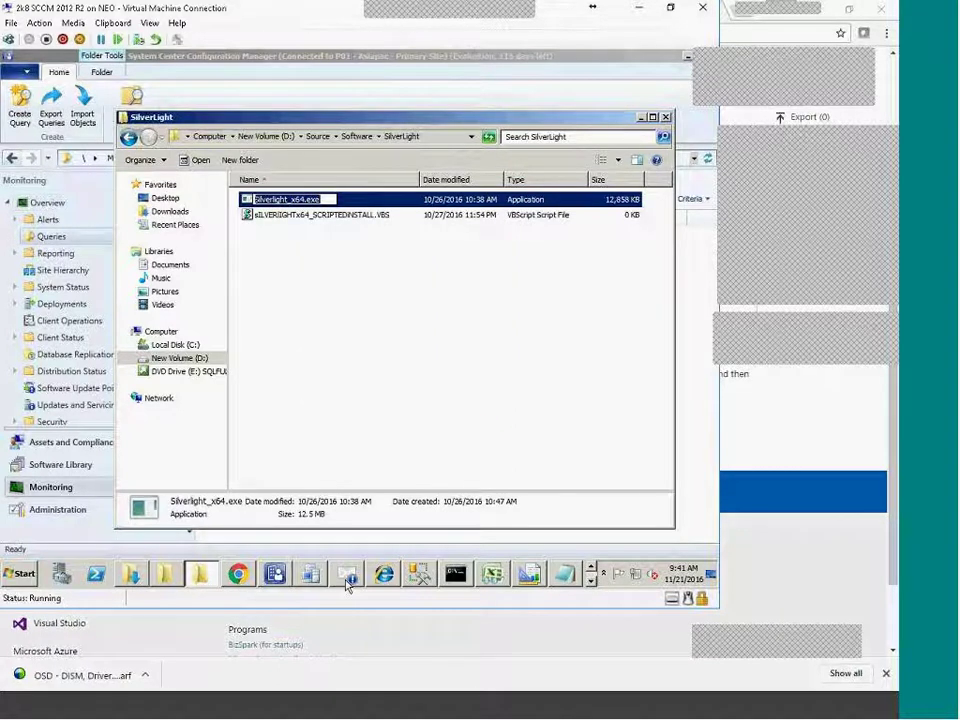
left_click(235, 573)
left_click(199, 82)
type("Silverlight_x64.exe")
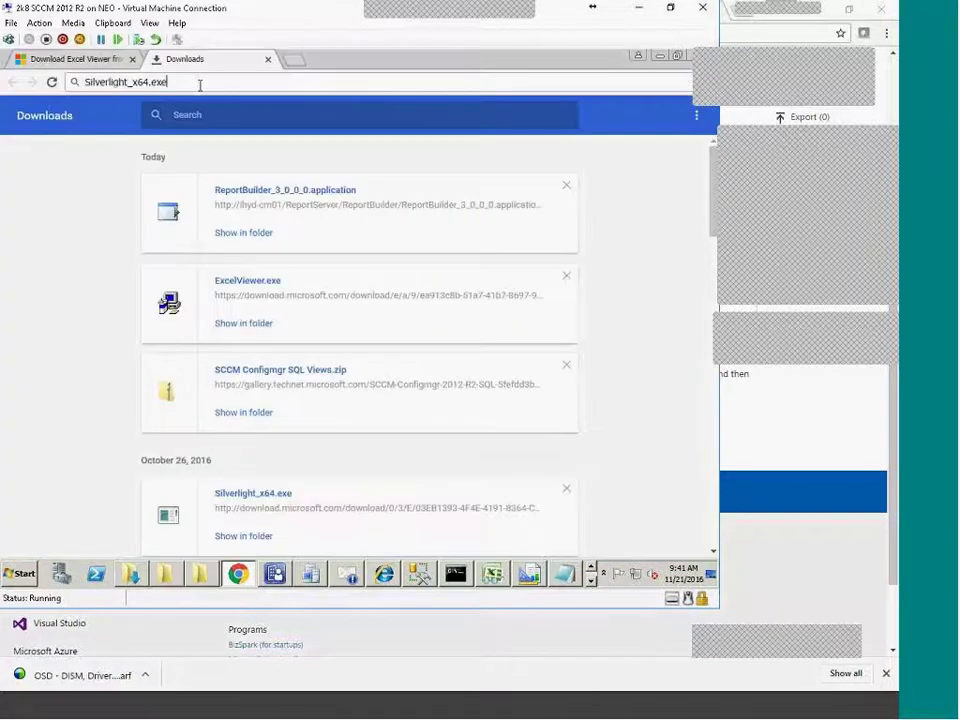
key("Return")
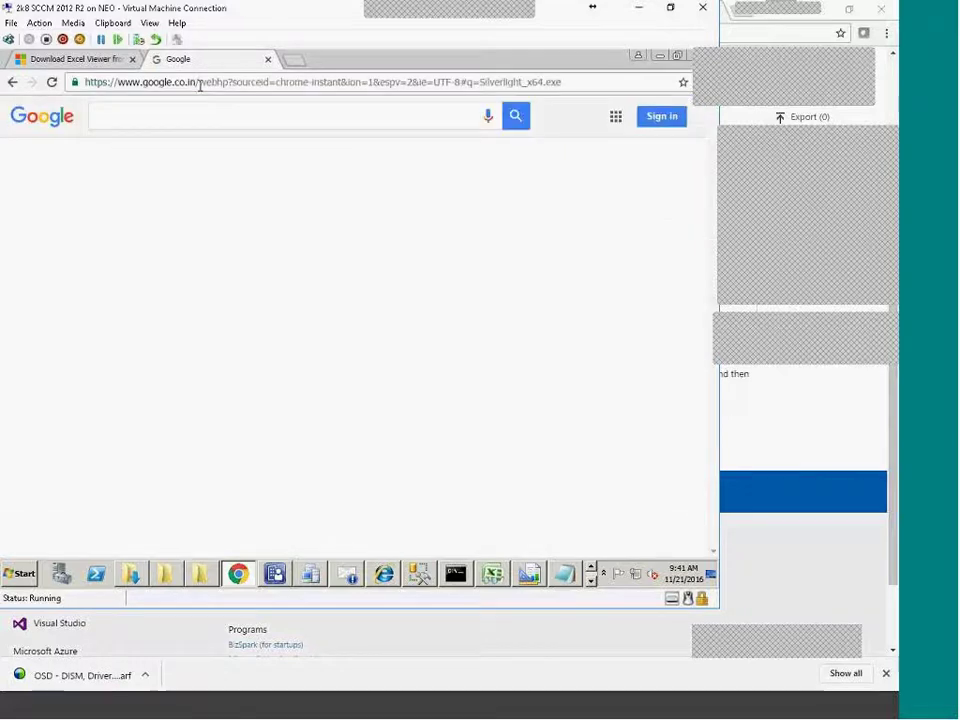
Step: Change the web search to "silverlight x64 exe silent install"
left_click(330, 114)
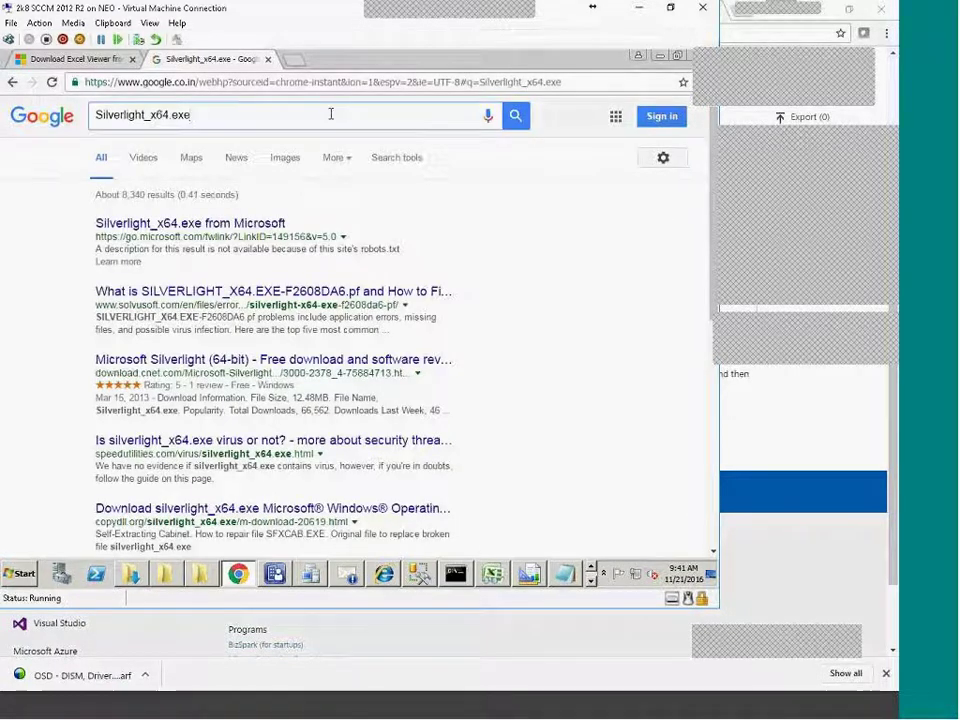
type("inst")
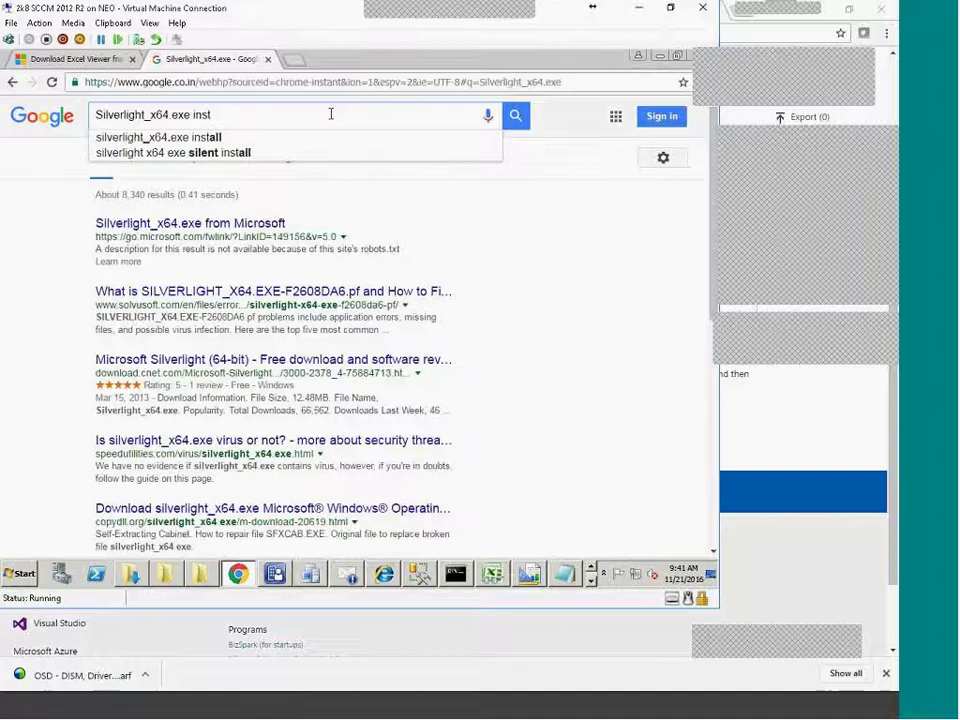
key("Down")
key("Down")
key("Return")
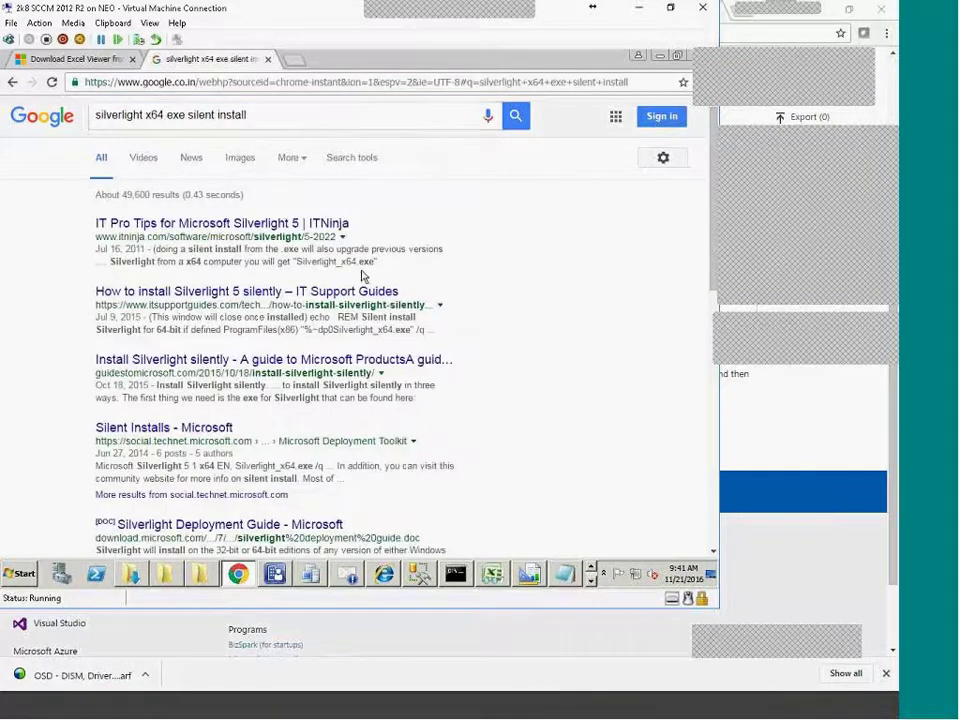
Step: Open the ITNinja Microsoft Silverlight 5 tips page and examine its silent installation commands
left_click(253, 224)
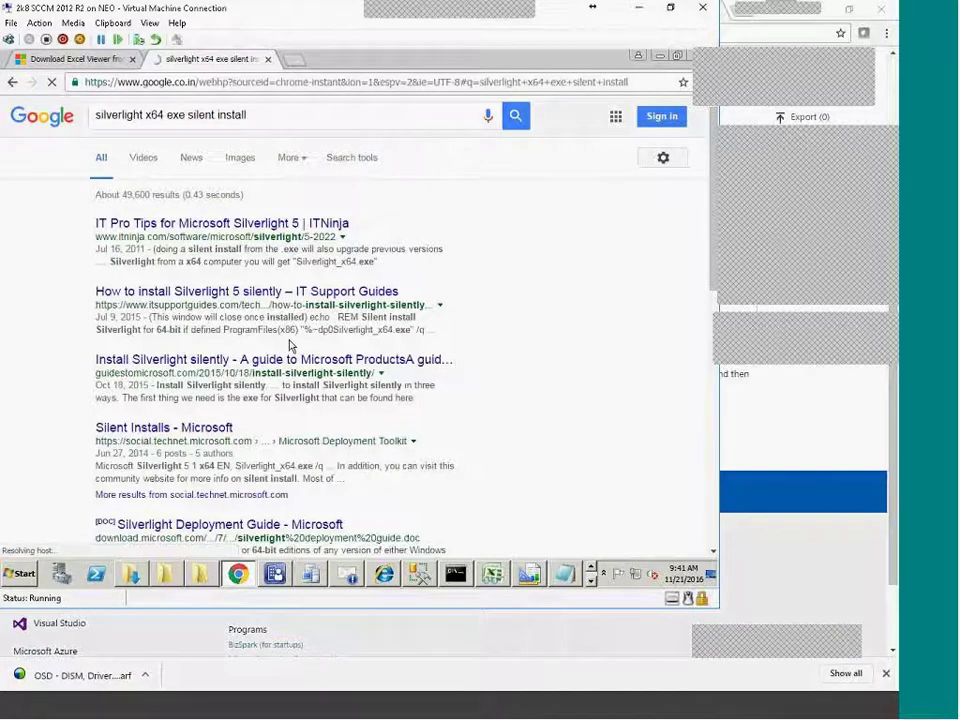
scroll(334, 414, "down", 5)
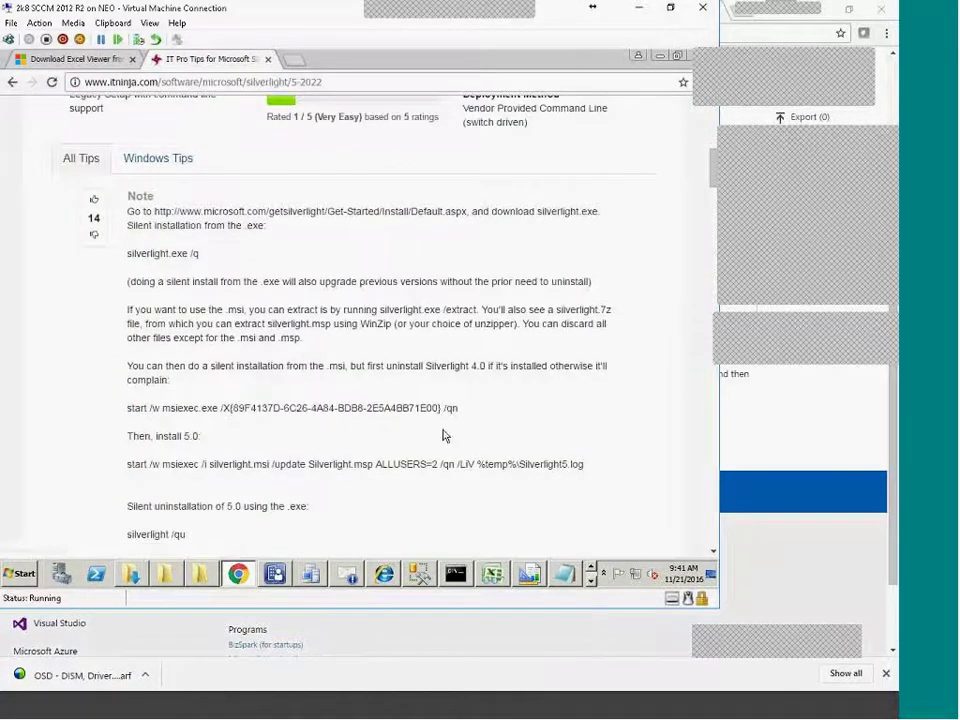
scroll(200, 415, "down", 1)
left_click_drag(149, 393, 497, 401)
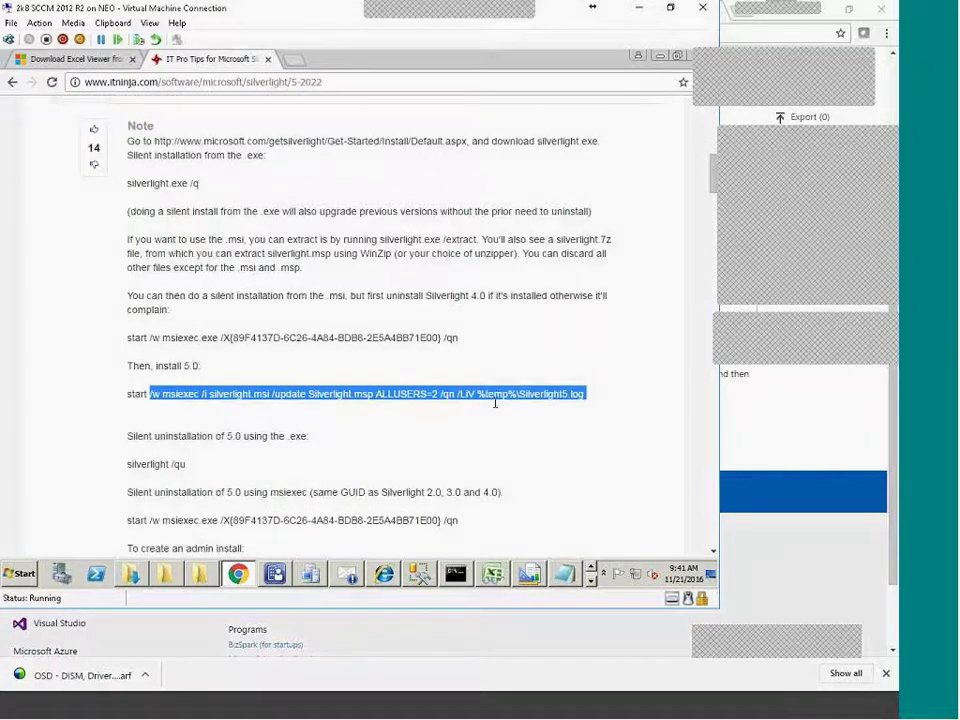
scroll(482, 420, "down", 1)
scroll(481, 419, "down", 2)
left_click_drag(194, 309, 287, 312)
scroll(375, 403, "down", 7)
scroll(375, 403, "up", 5)
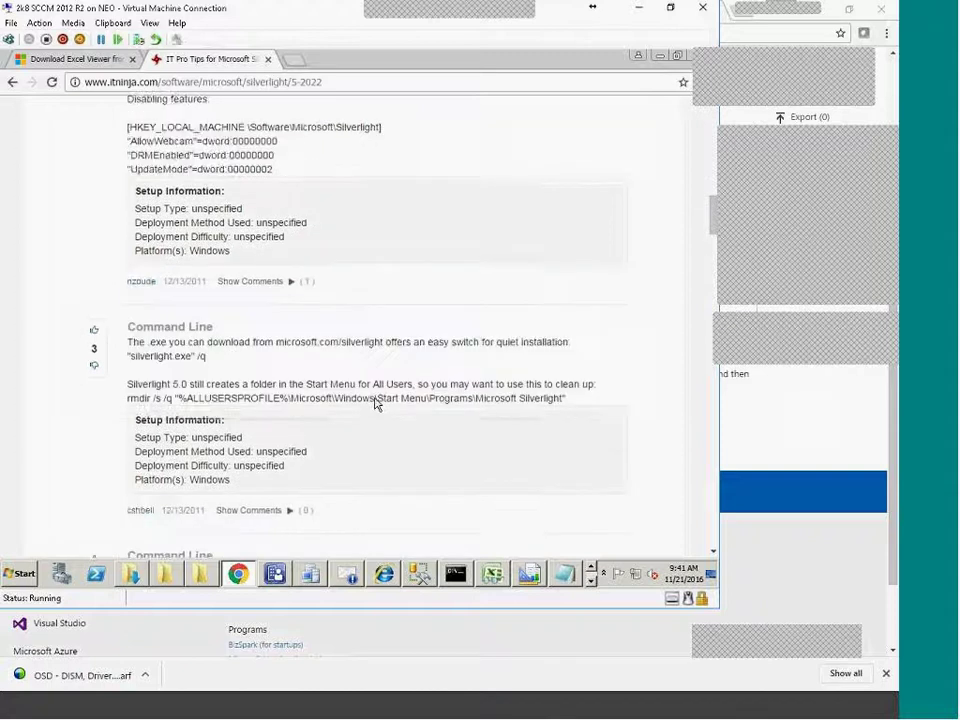
Step: Examine the admin install command and the silent uninstall command for the .exe in the tips
left_click_drag(341, 233, 141, 224)
left_click(221, 224)
triple_click(245, 226)
left_click_drag(222, 226, 243, 226)
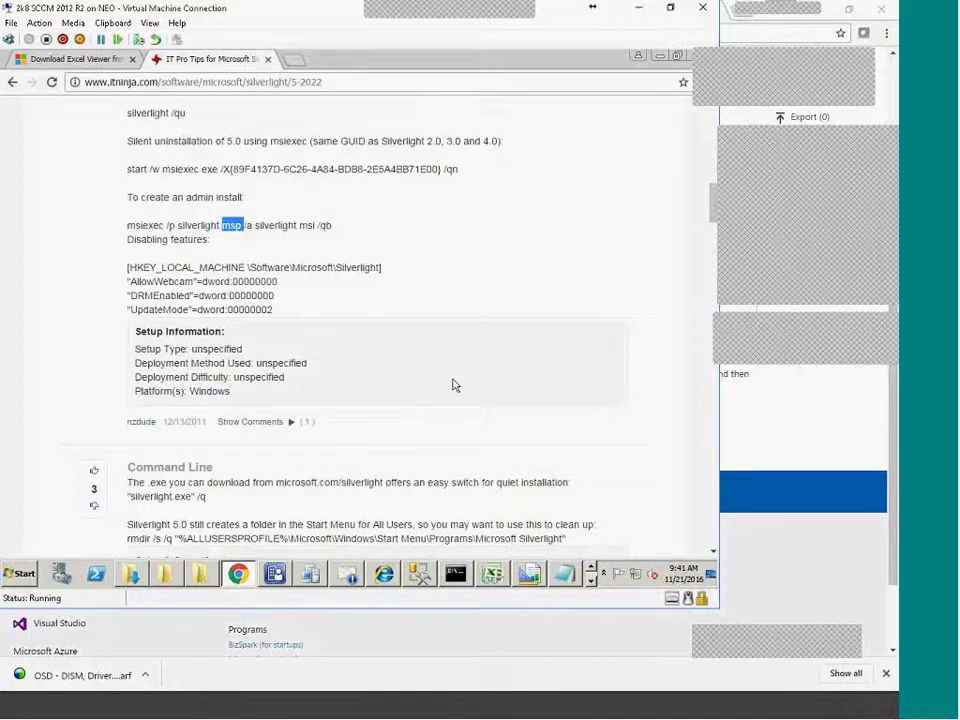
scroll(452, 385, "up", 5)
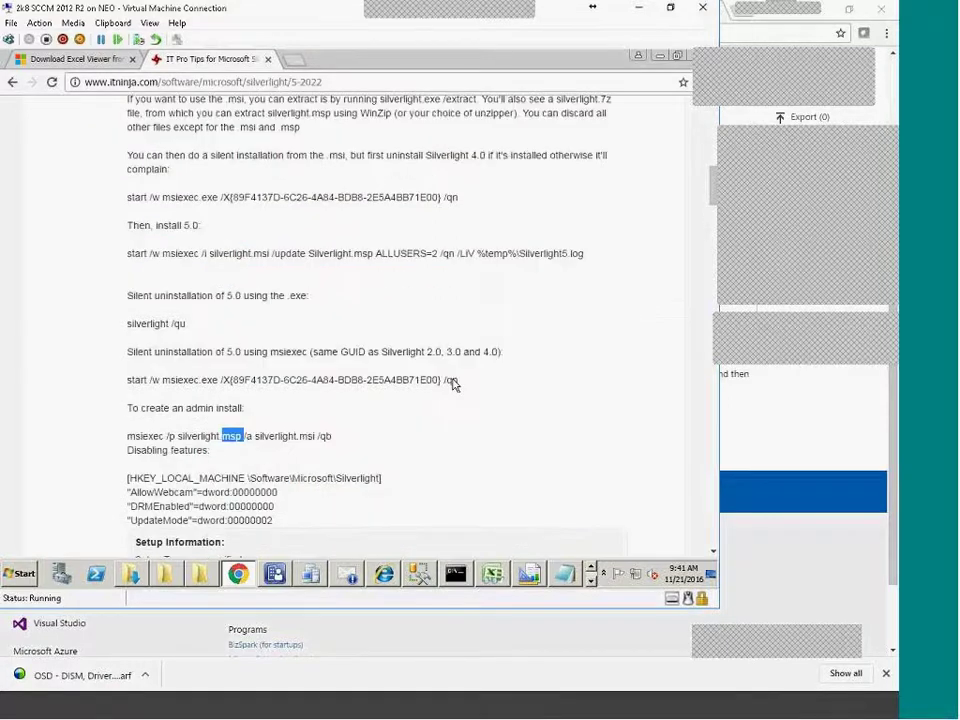
scroll(452, 385, "down", 3)
left_click_drag(186, 253, 129, 258)
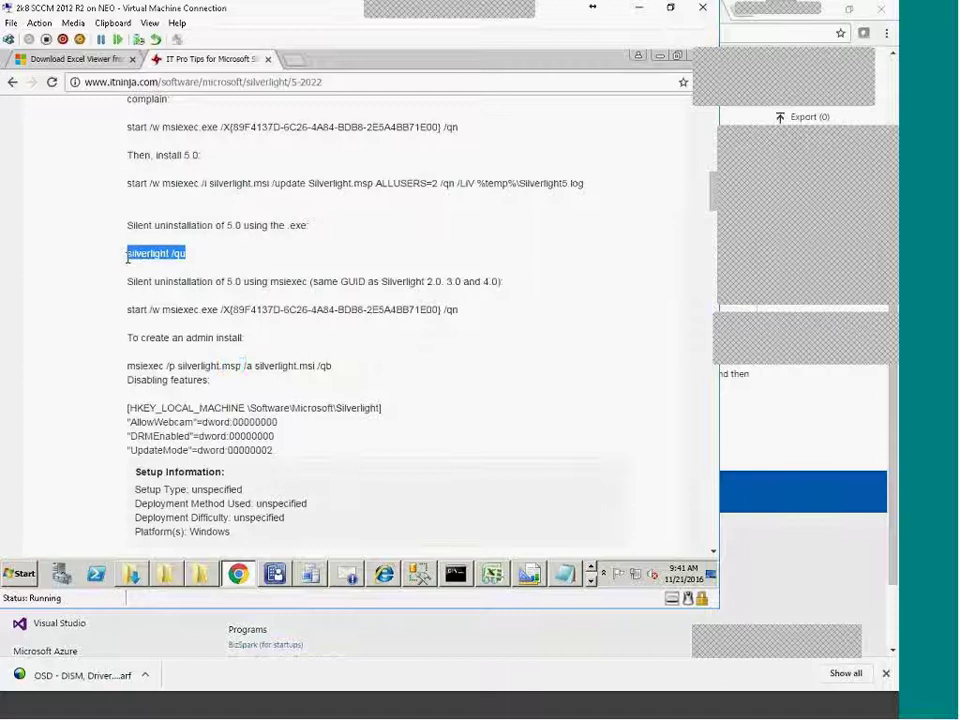
Step: Copy the SilverLight folder's path and, in Command Prompt, run cd D:\Source\Software\SilverLight
left_click(240, 575)
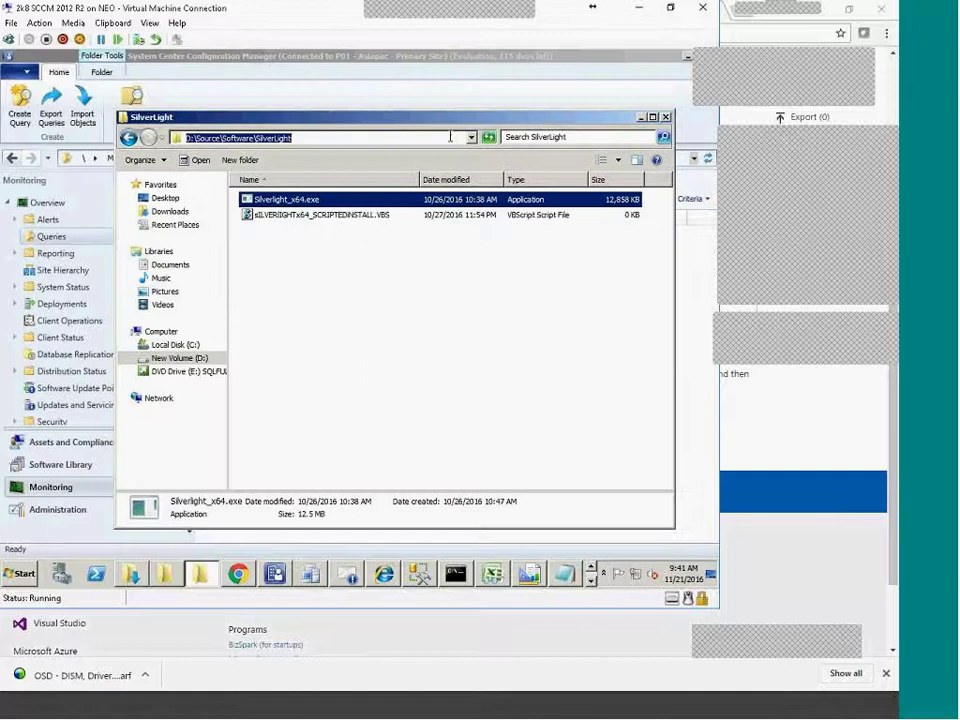
left_click(460, 582)
type("cd")
right_click(311, 253)
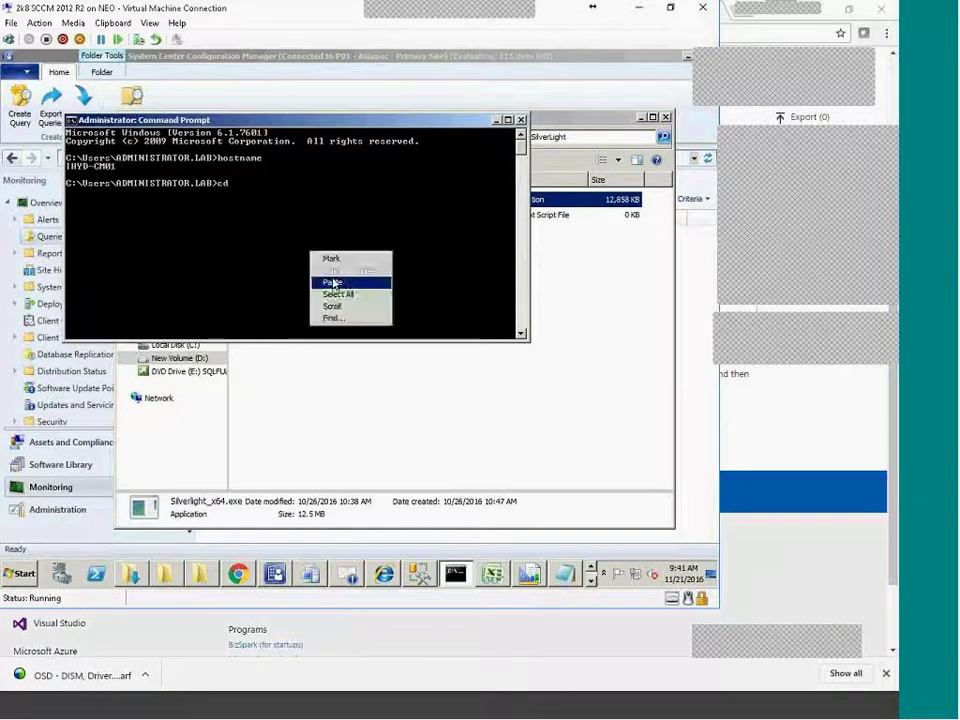
left_click(340, 281)
key("Return")
type("s")
key("Tab")
key("Tab")
key("Escape")
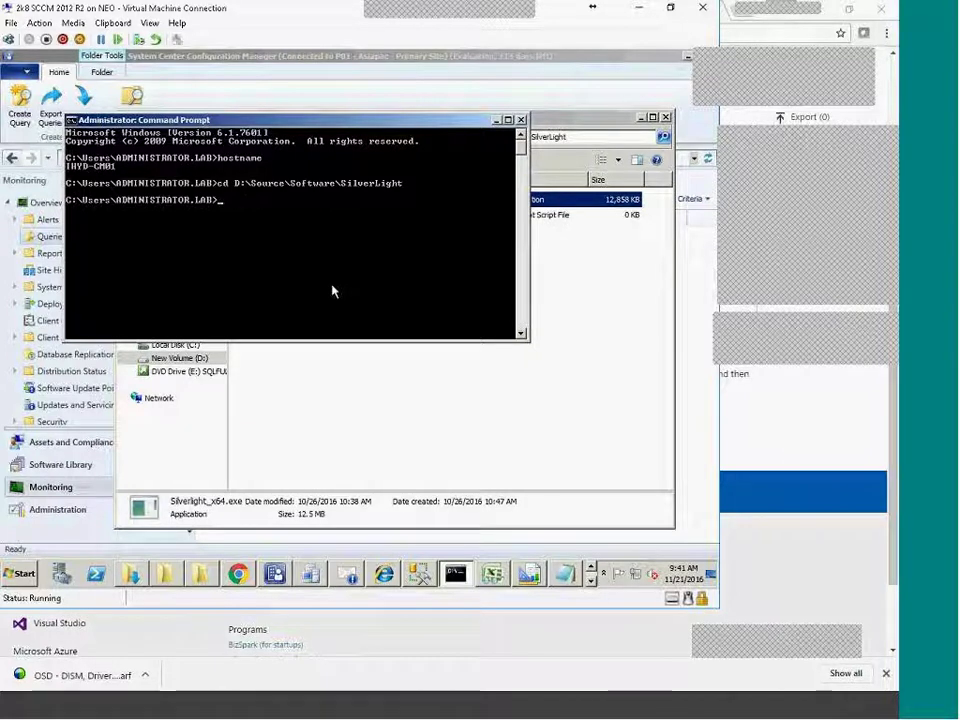
Step: Switch the prompt to drive D: and run Silverlight_x64.exe /? to read the installer's usage options, closing the usage dialog
type("d:")
key("Return")
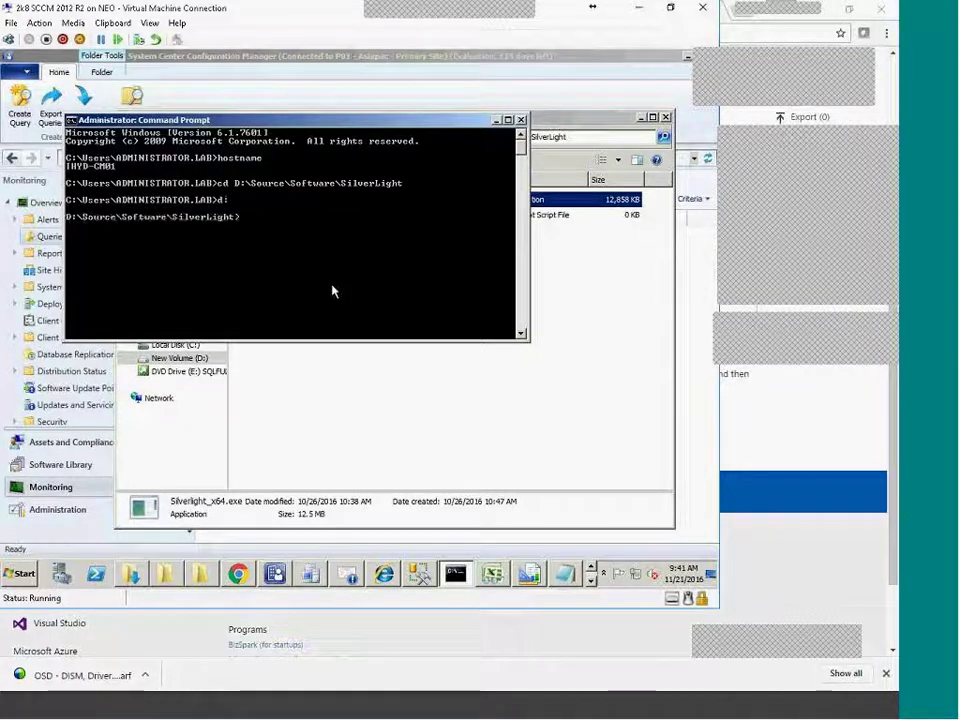
type("s")
key("Tab")
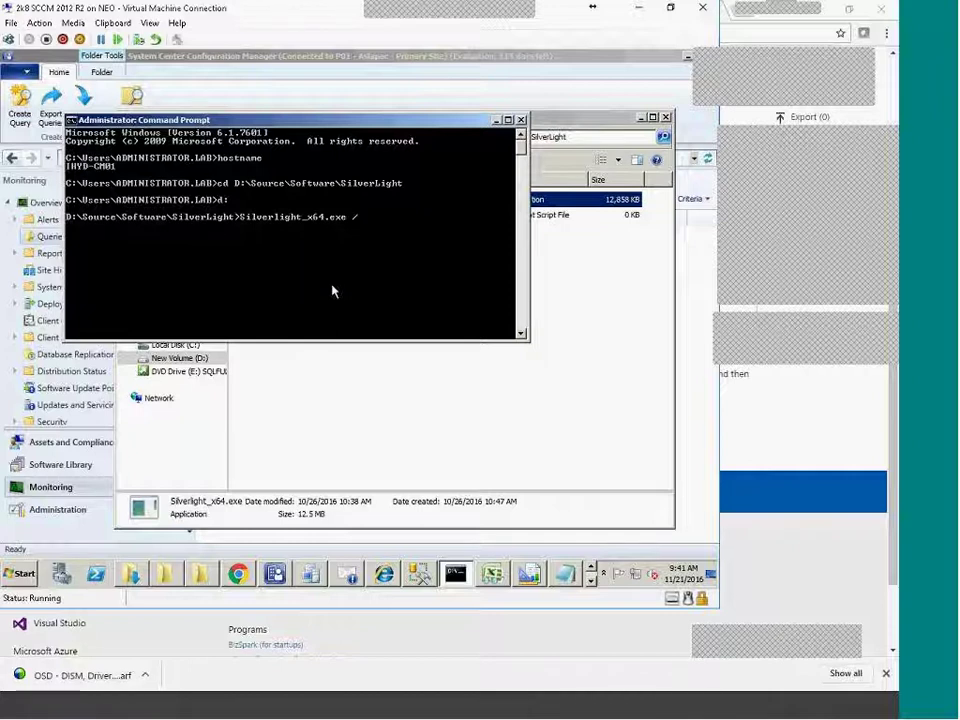
type("/?")
key("Return")
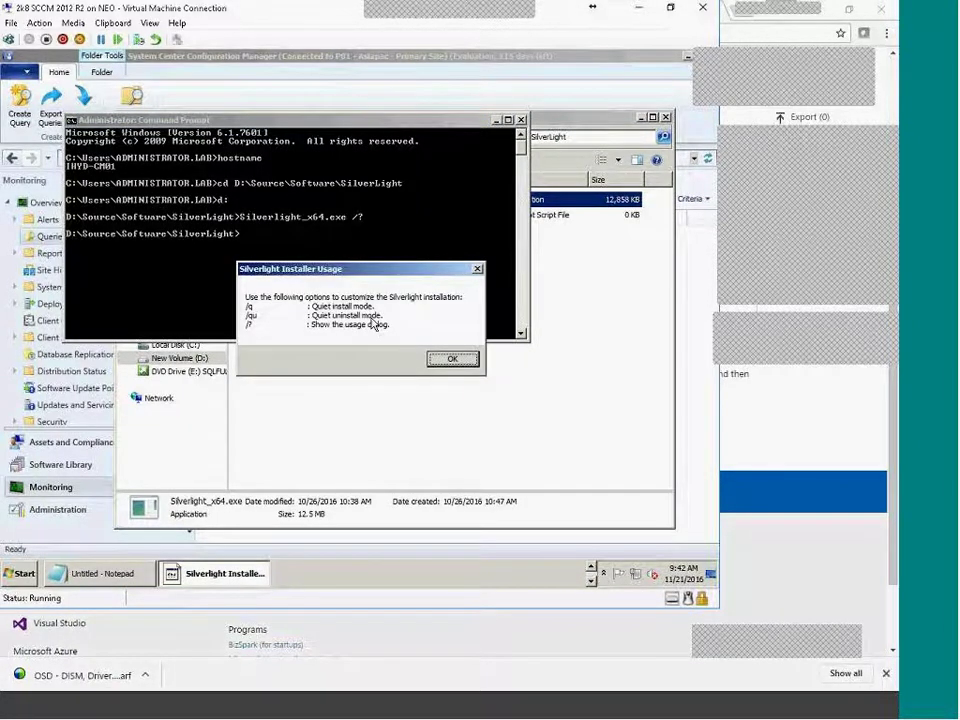
left_click(452, 361)
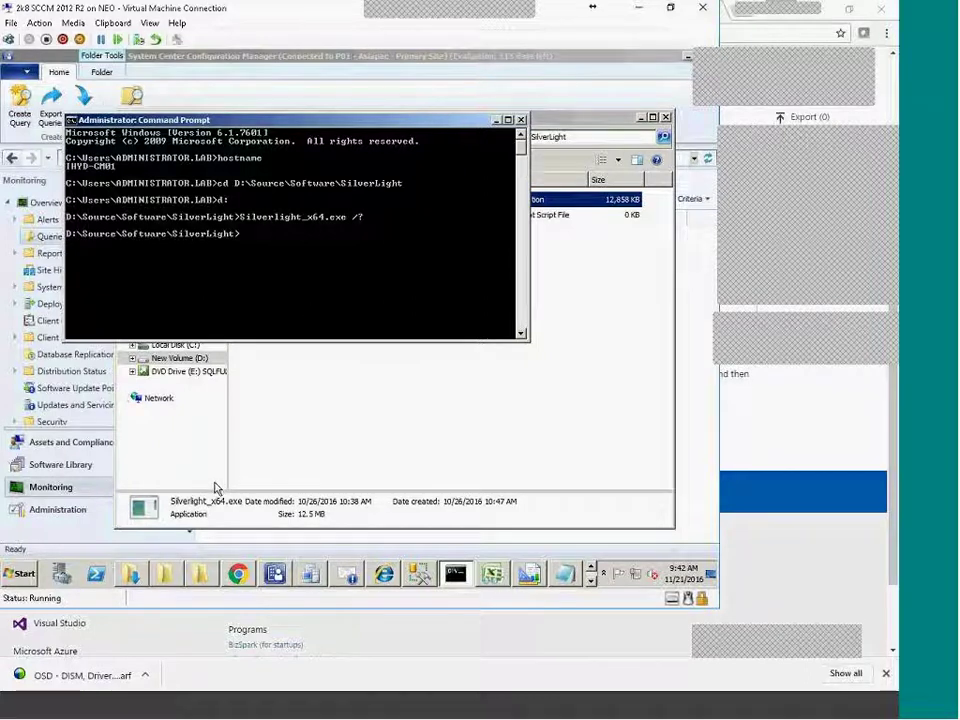
Step: Open the VBScript file in the SilverLight folder for editing to inspect its contents, and return to the folder
left_click(313, 448)
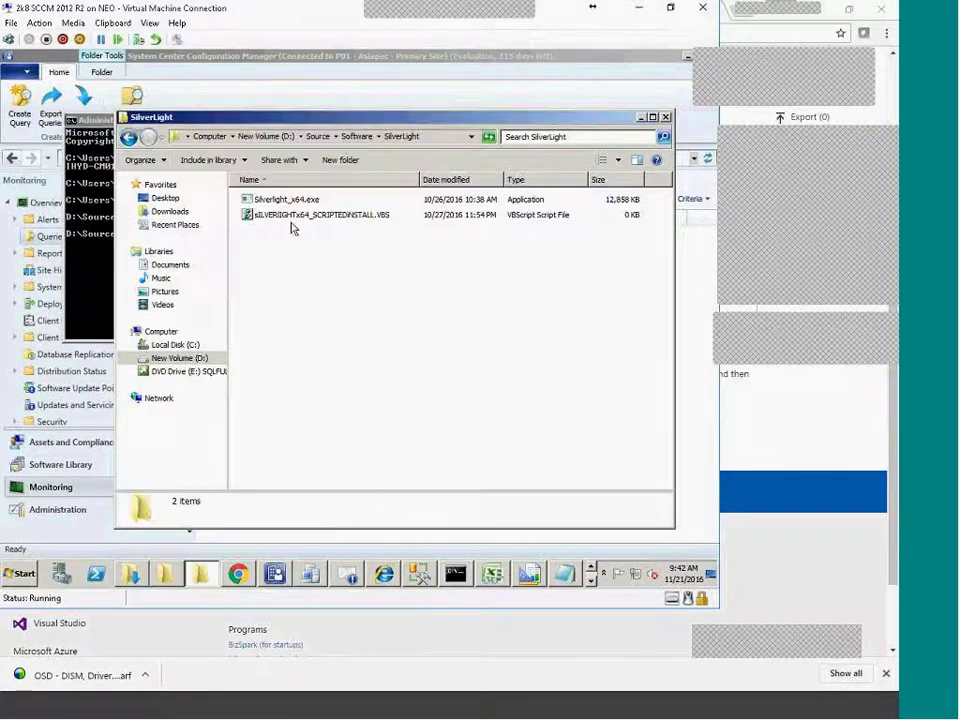
right_click(291, 216)
left_click(309, 236)
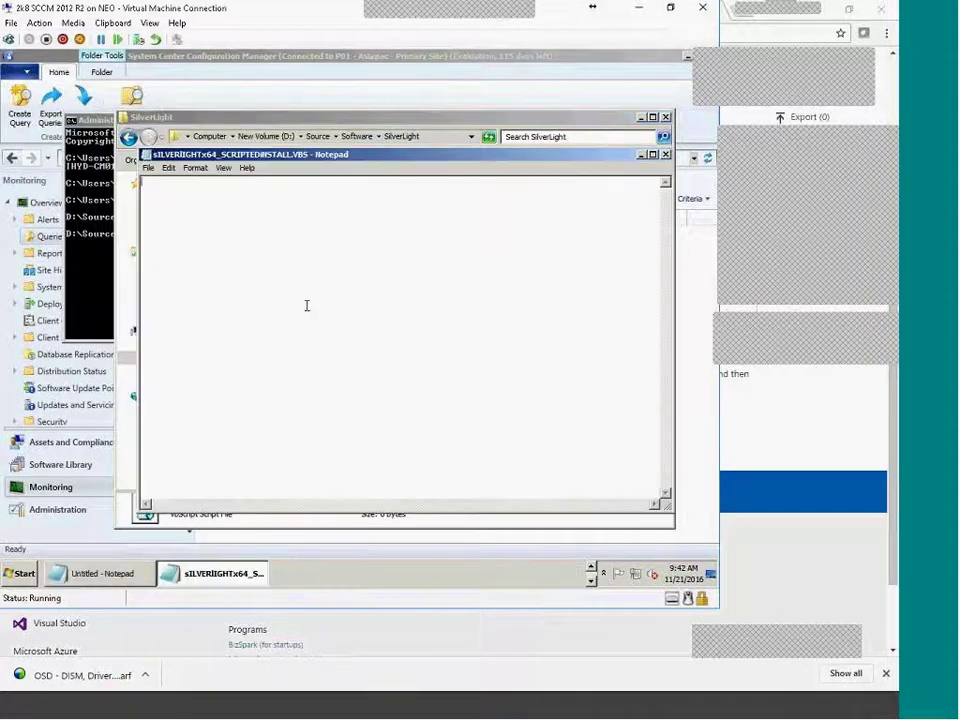
left_click(501, 121)
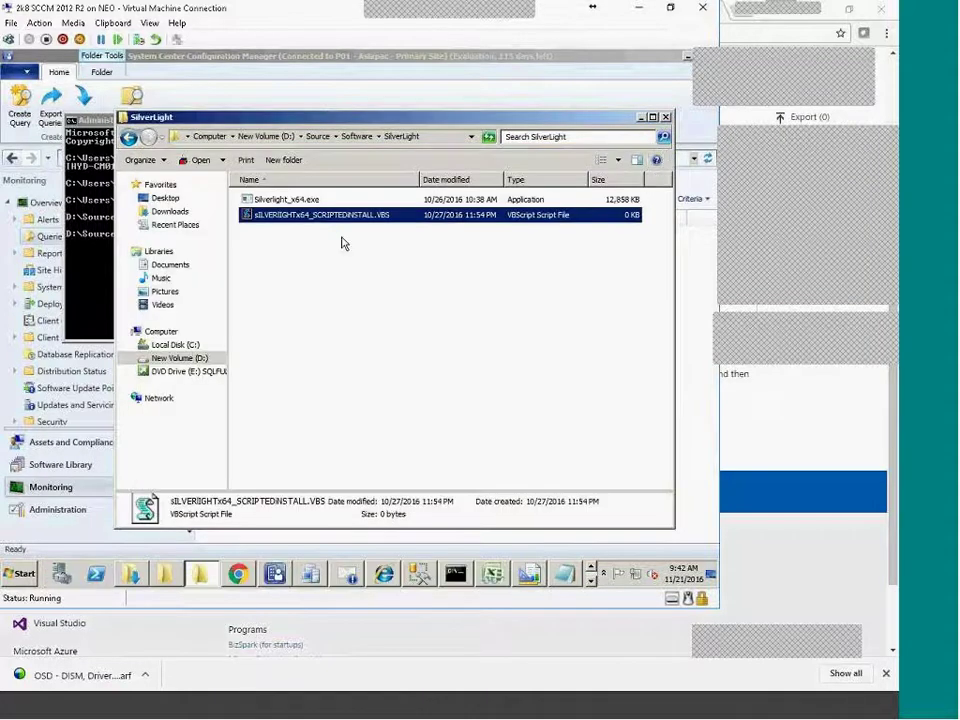
Step: Switch to Command Prompt and run Silverlight_x64.exe /? again to read the installer's usage options
left_click(79, 181)
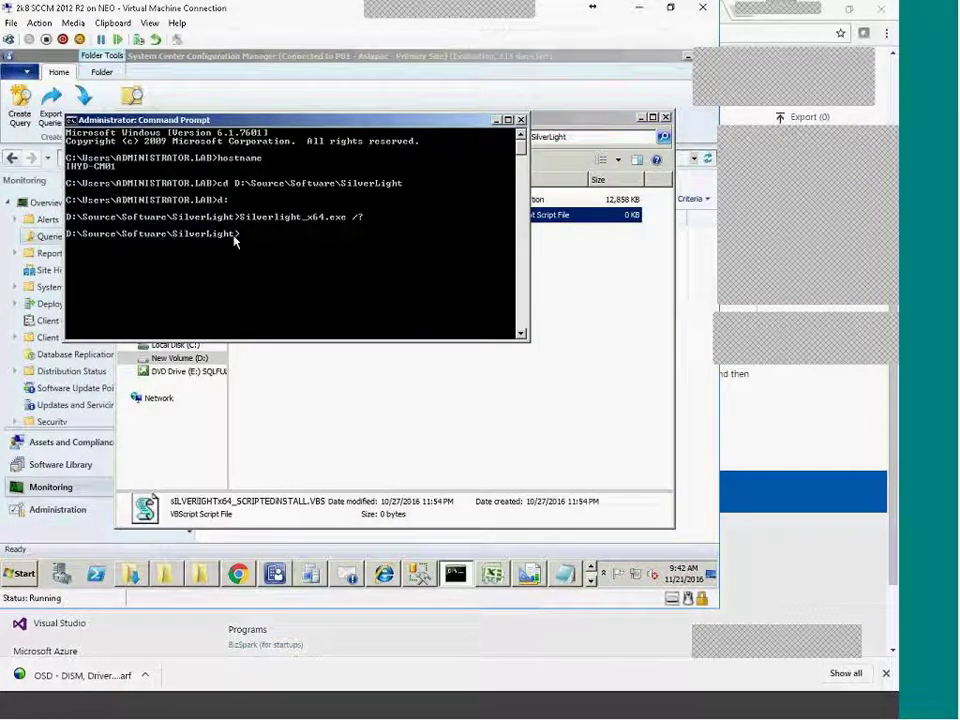
key("Up")
key("Return")
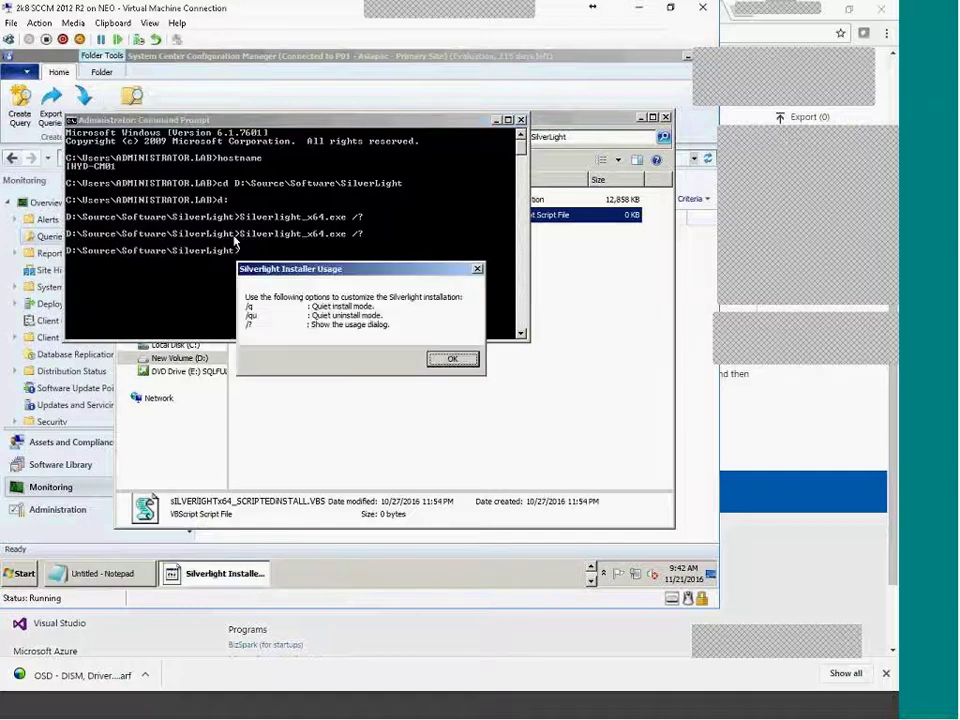
Step: Clear all text from the untitled Notepad document and move its window clear of the Silverlight usage dialog
left_click(105, 574)
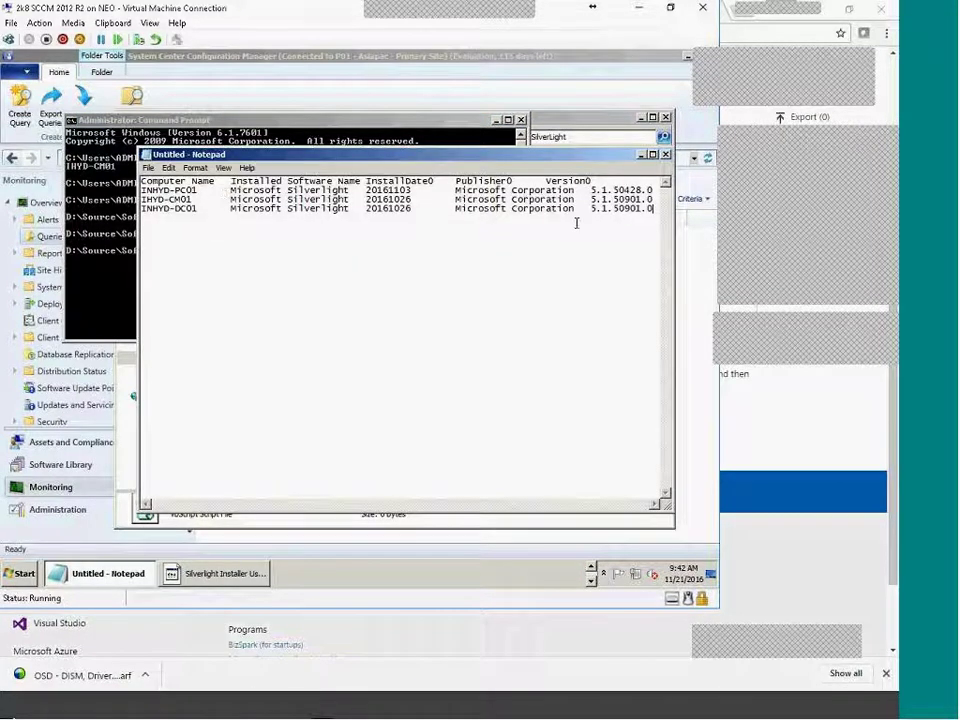
key("ctrl+a")
key("Delete")
left_click_drag(303, 159, 383, 400)
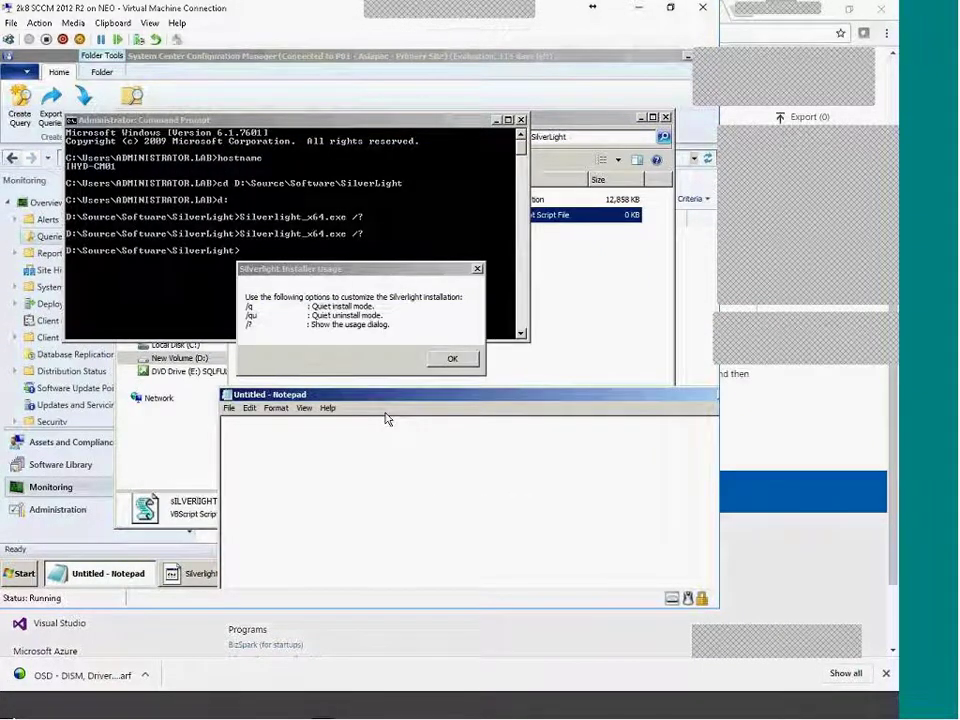
Step: Close the usage dialog and write the silent install command Silverlight_x64.exe /q in Notepad, copying the installer name from Command Prompt
left_click(452, 359)
right_click(305, 227)
left_click(320, 234)
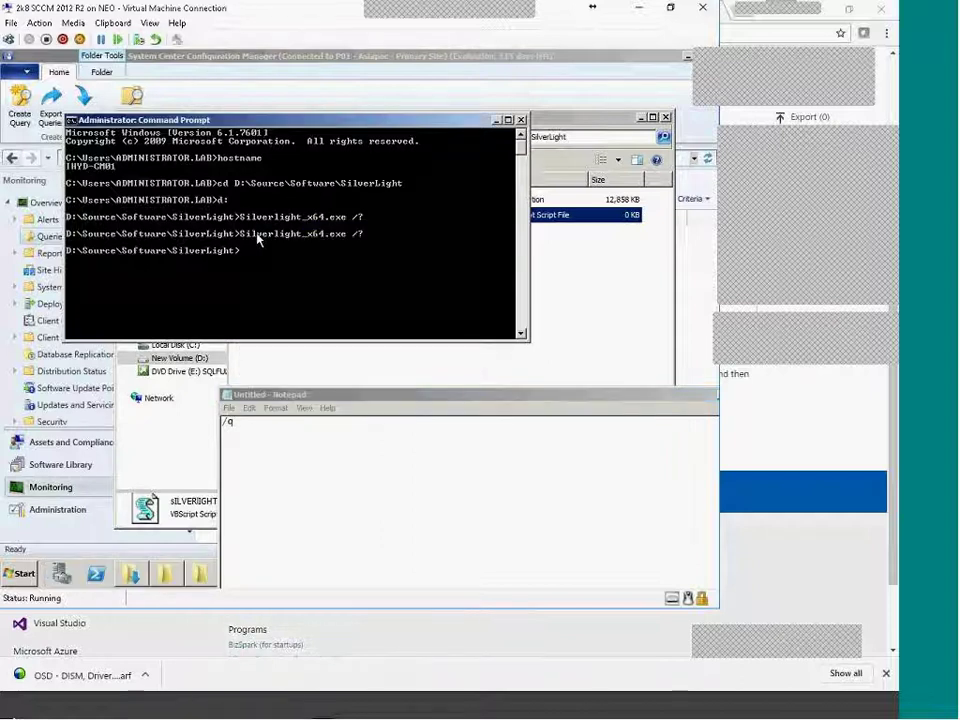
left_click_drag(240, 234, 345, 237)
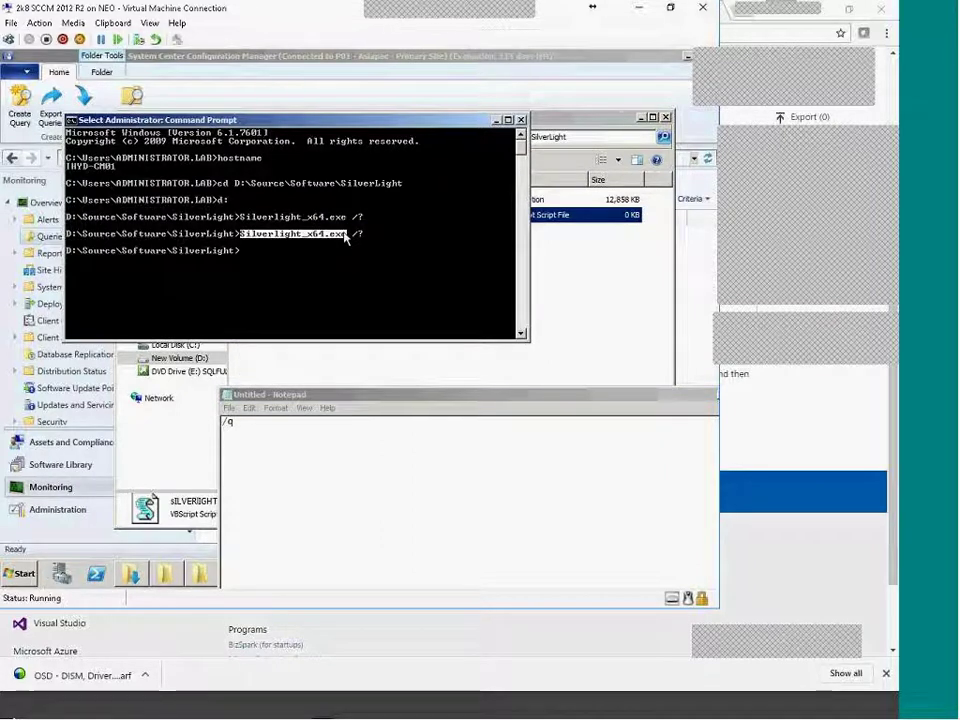
key("Return")
left_click(287, 432)
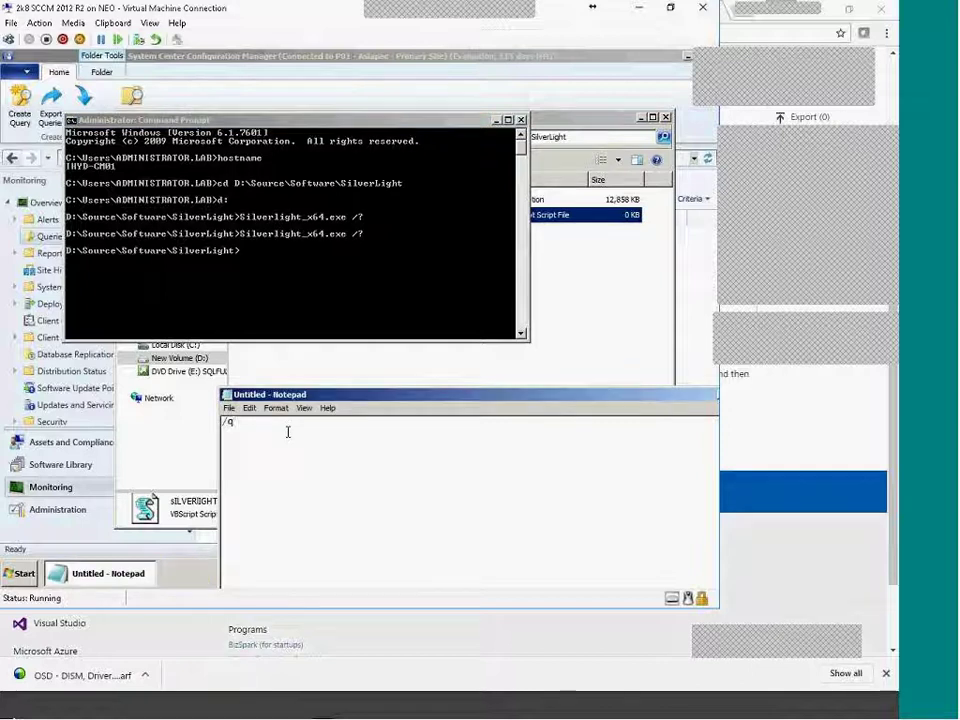
type("Silverlight_x64.exe")
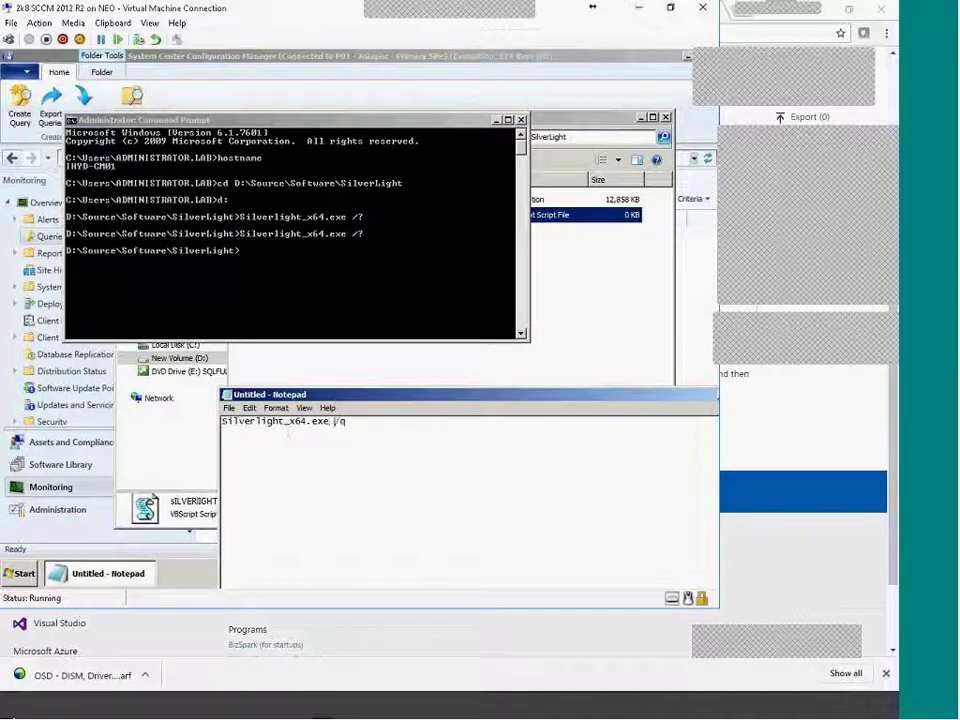
Step: Start saving the Notepad document under a new name and browse to the folder D:\Source\Software\SilverLight
left_click(229, 409)
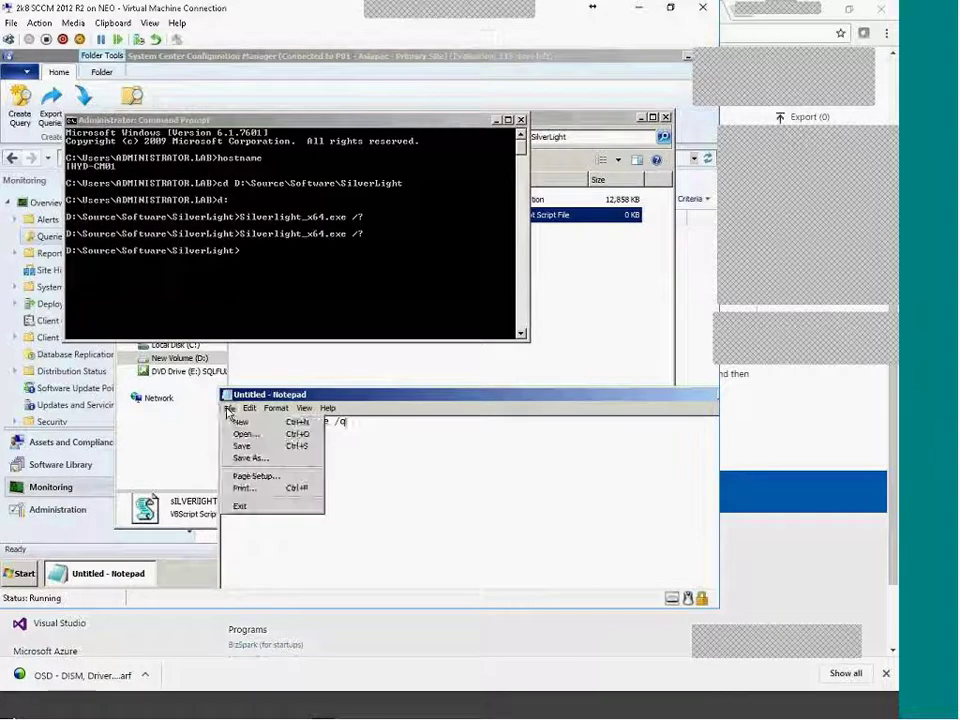
left_click(248, 458)
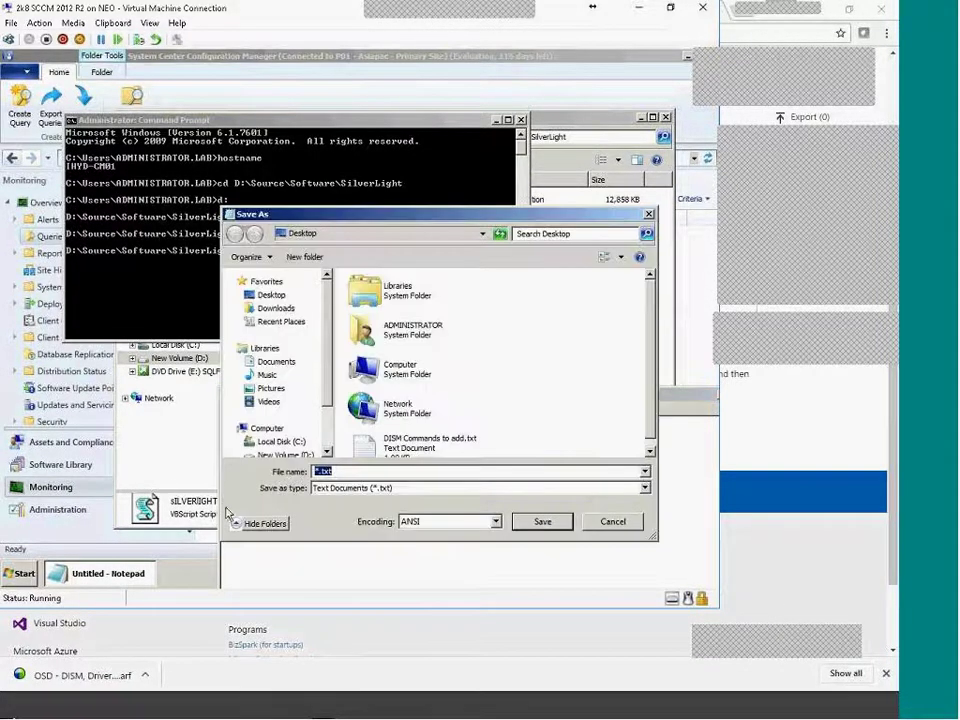
scroll(470, 433, "down", 1)
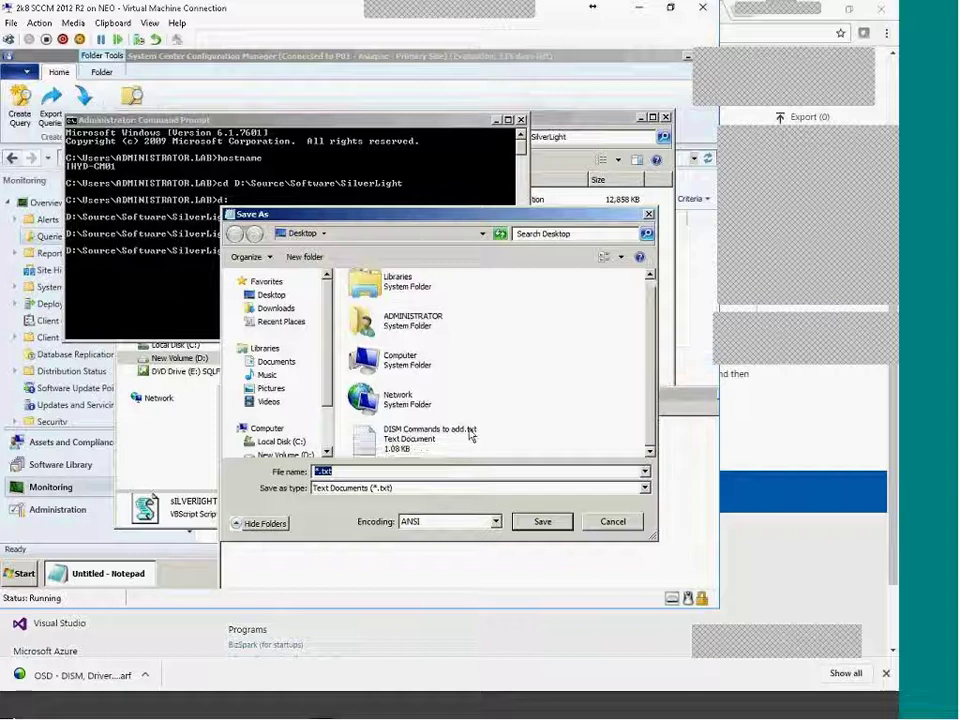
double_click(393, 360)
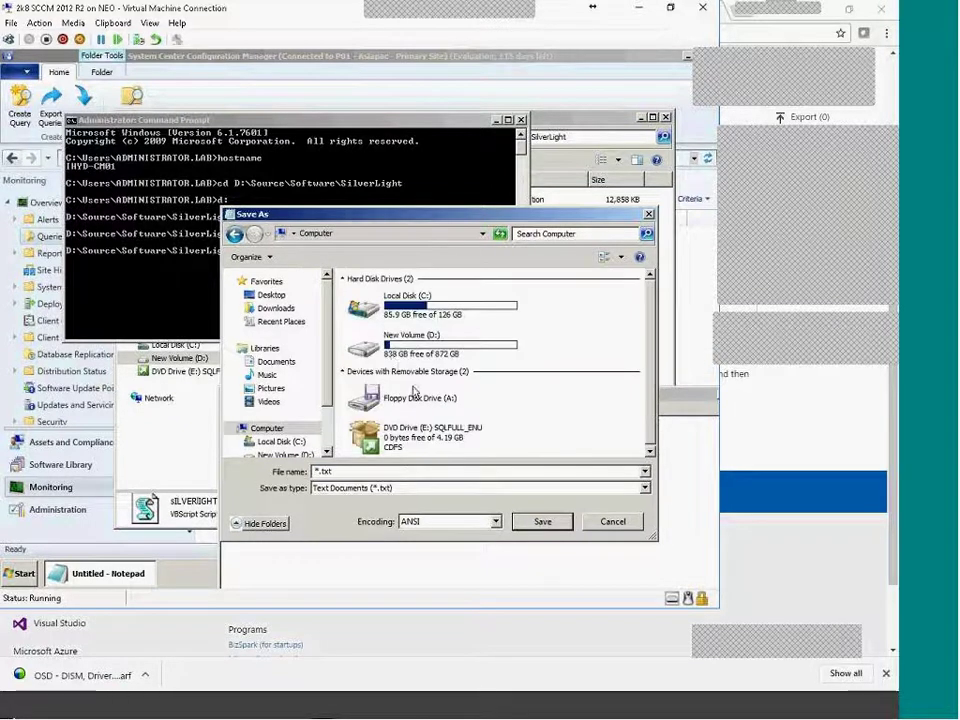
double_click(410, 340)
scroll(415, 412, "down", 1)
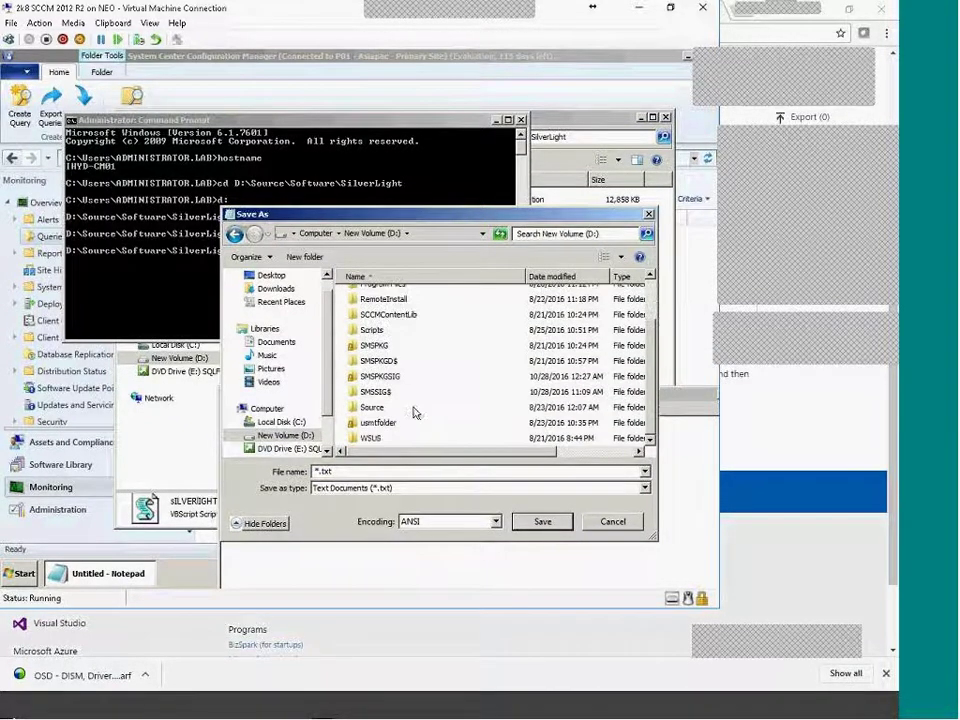
double_click(373, 408)
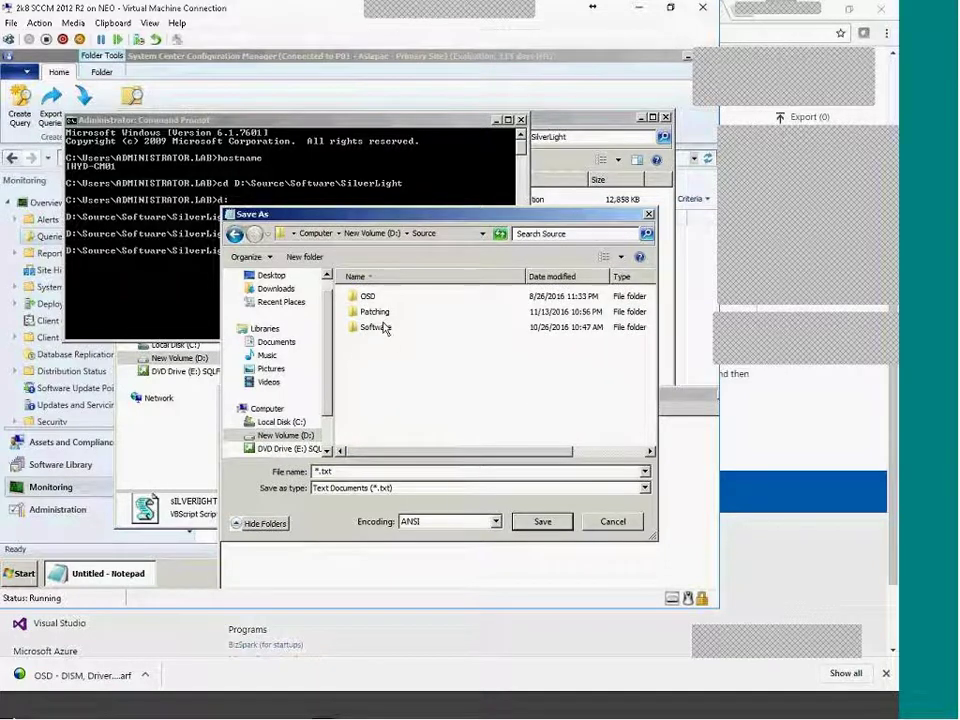
double_click(381, 330)
double_click(388, 298)
Step: Set the save type to All Files and save the document as install.bat
left_click(400, 489)
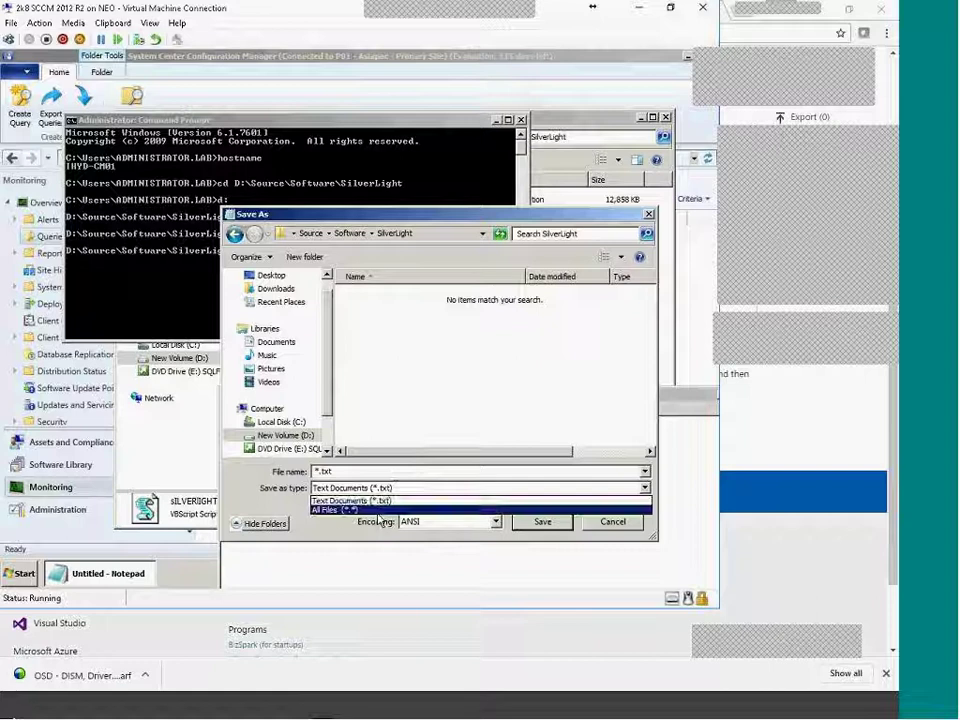
left_click(322, 508)
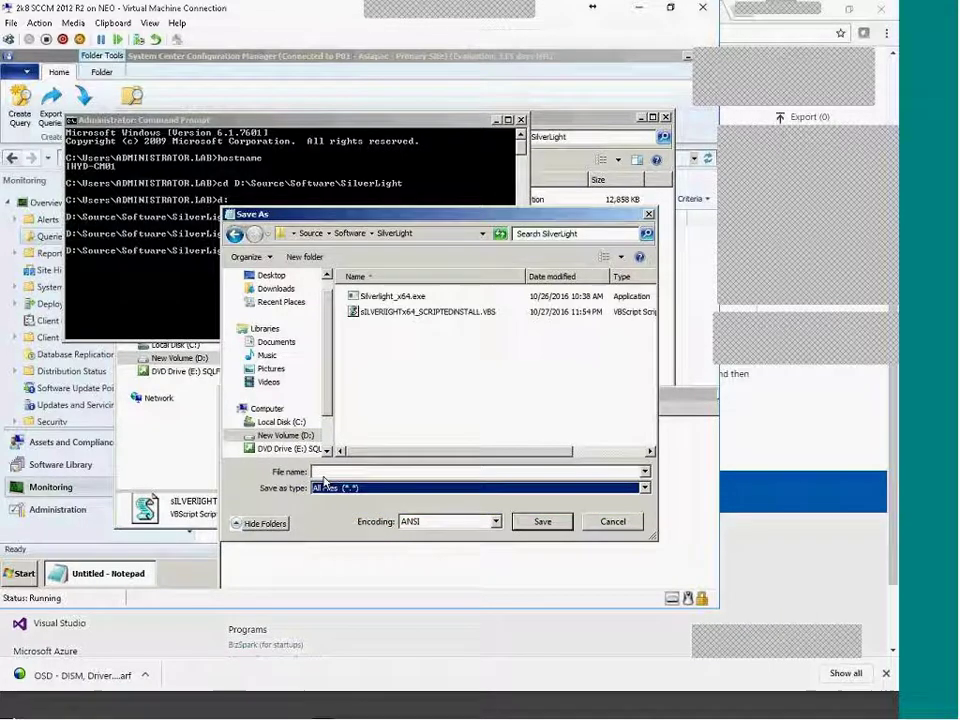
left_click(327, 473)
type("install.bat")
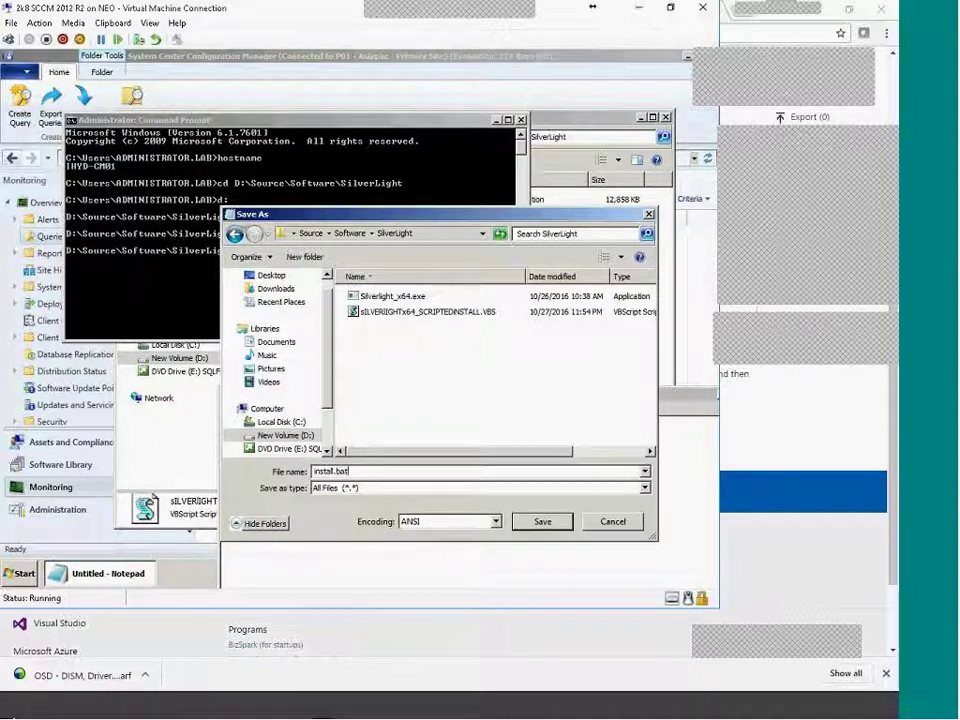
left_click(542, 521)
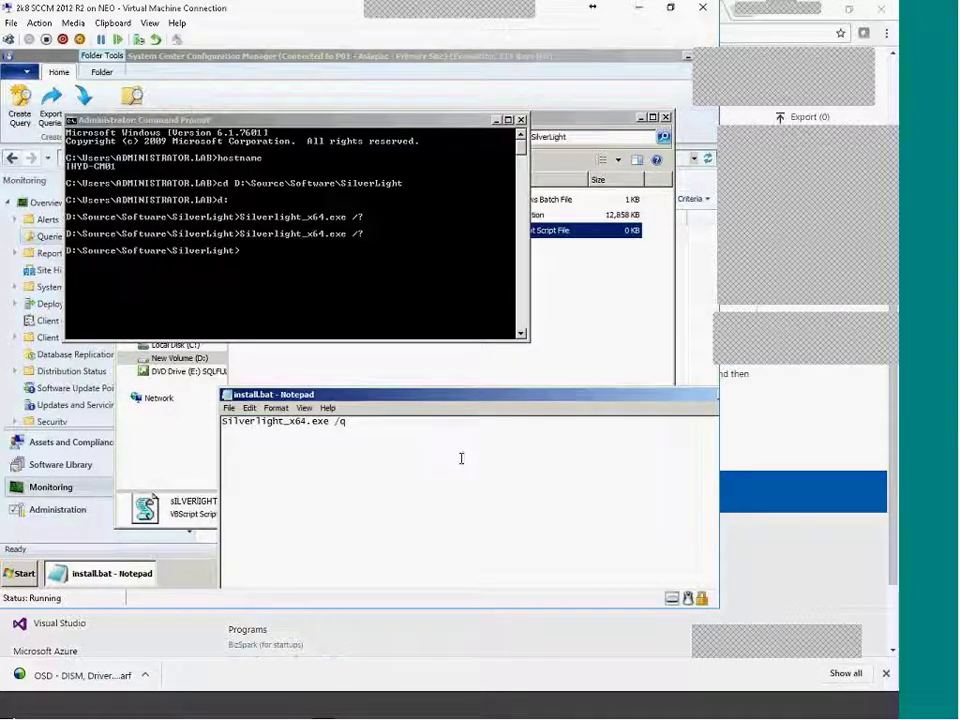
left_click_drag(389, 399, 392, 376)
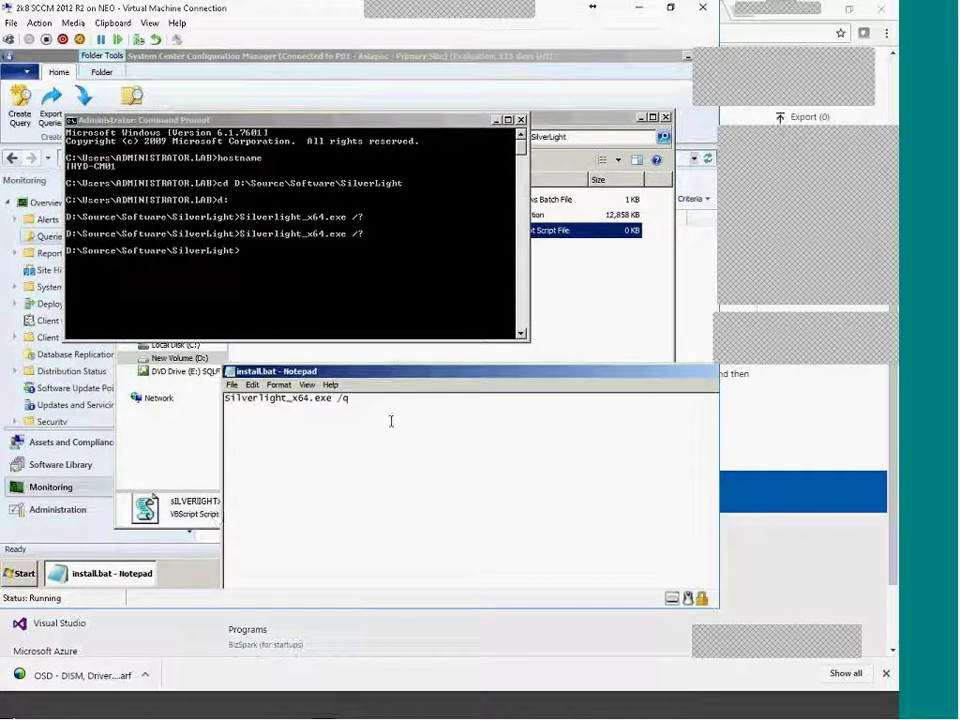
key("ctrl+a")
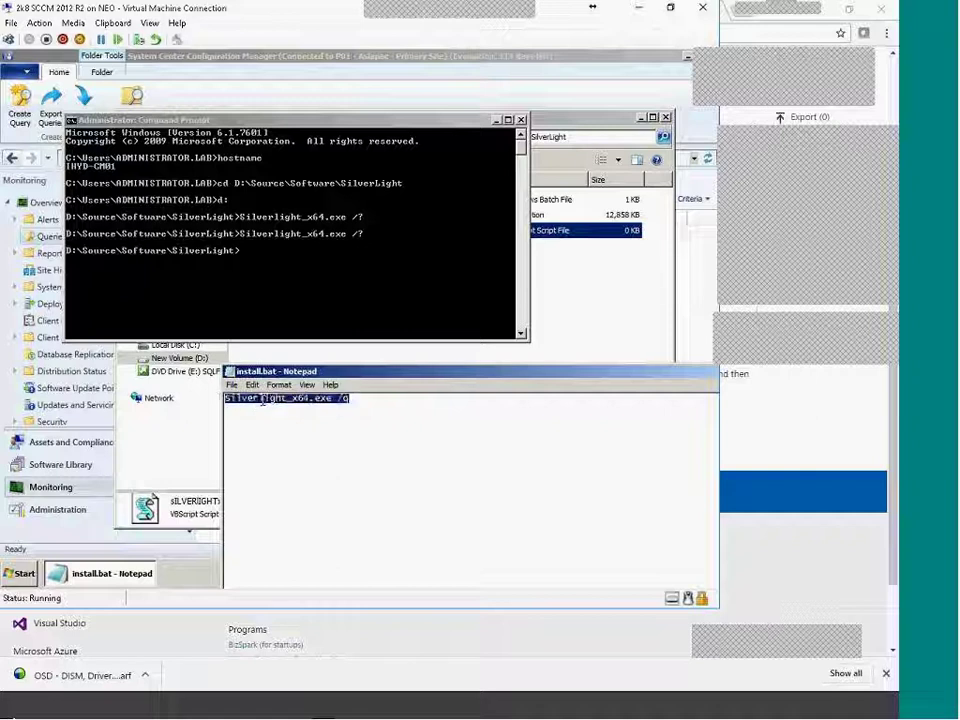
left_click(399, 407)
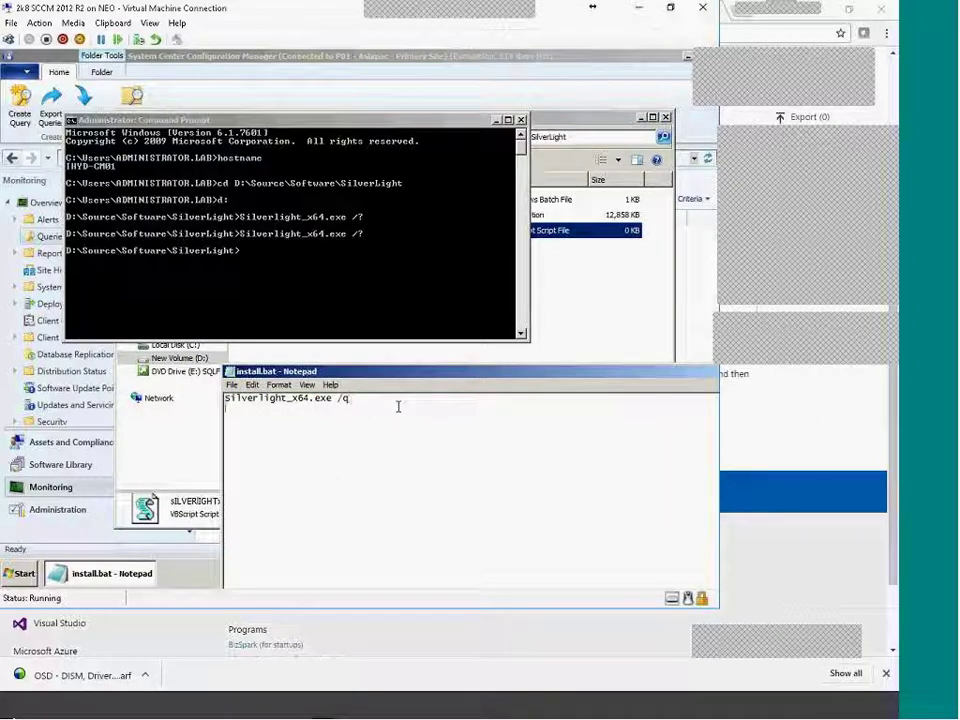
Step: Run net stop /? in Command Prompt to read the command's syntax
left_click(152, 285)
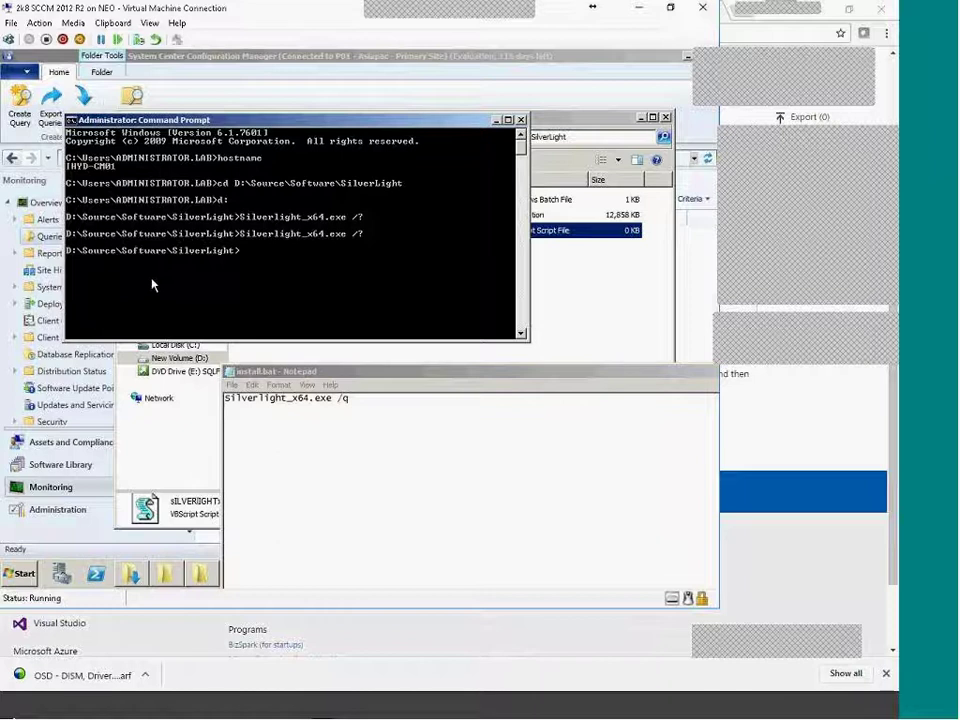
type("net stop /?")
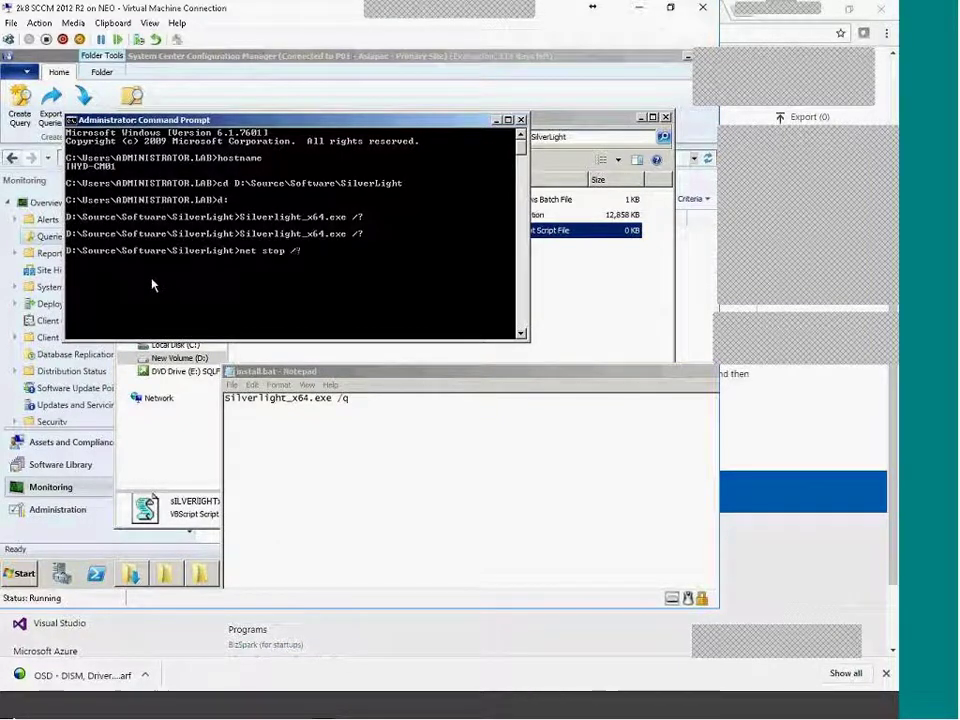
key("Return")
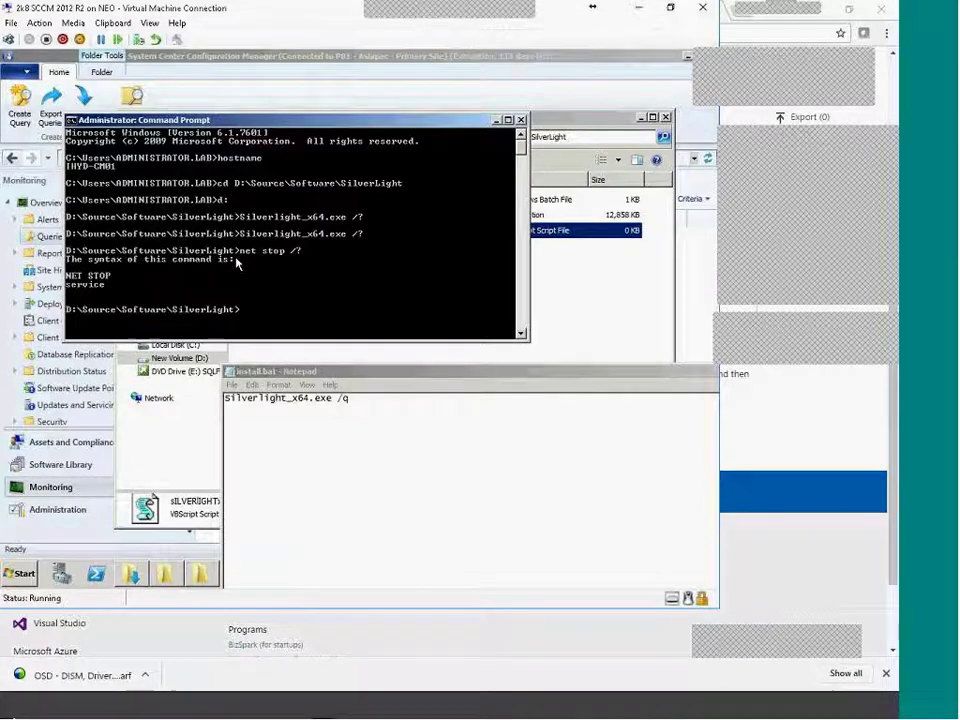
Step: Stop the Background Intelligent Transfer Service by running net stop bits in Command Prompt
left_click(437, 392)
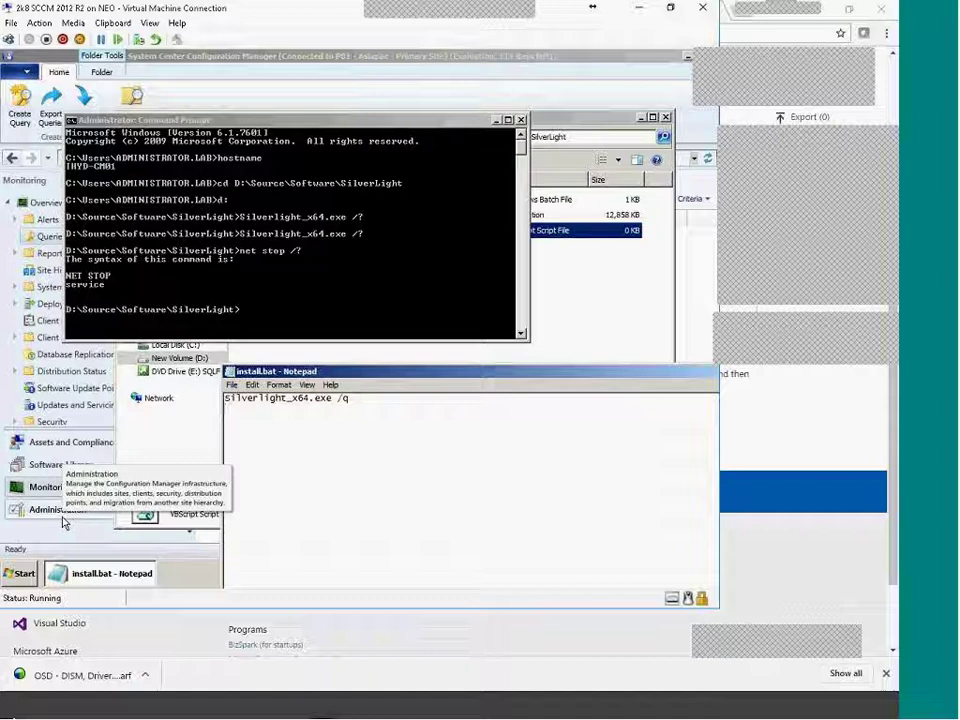
key("alt+Tab")
key("Up")
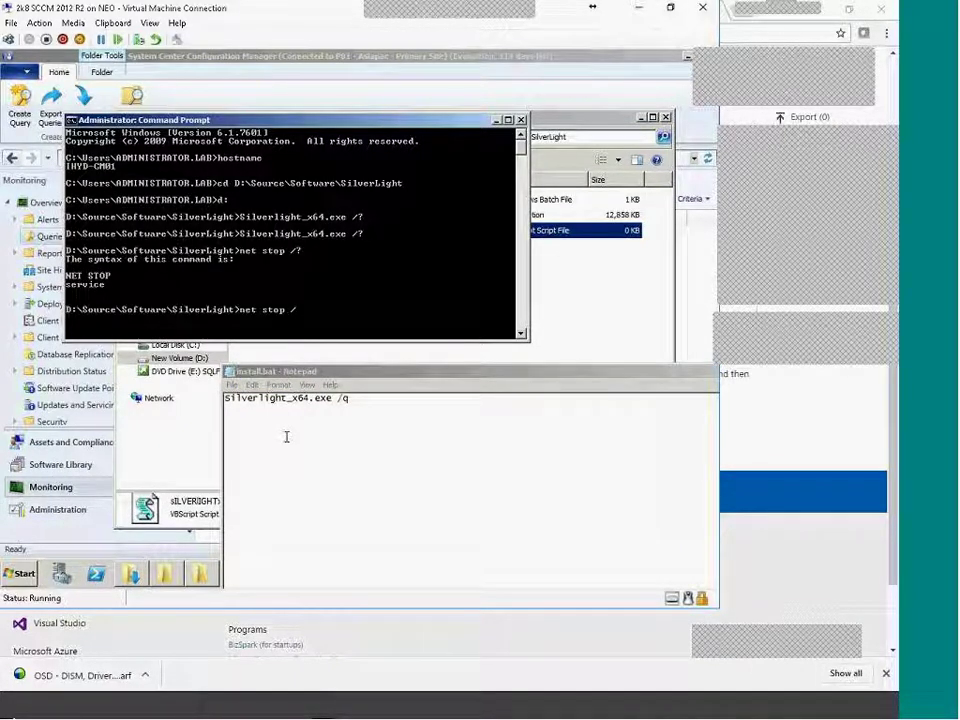
type("bits")
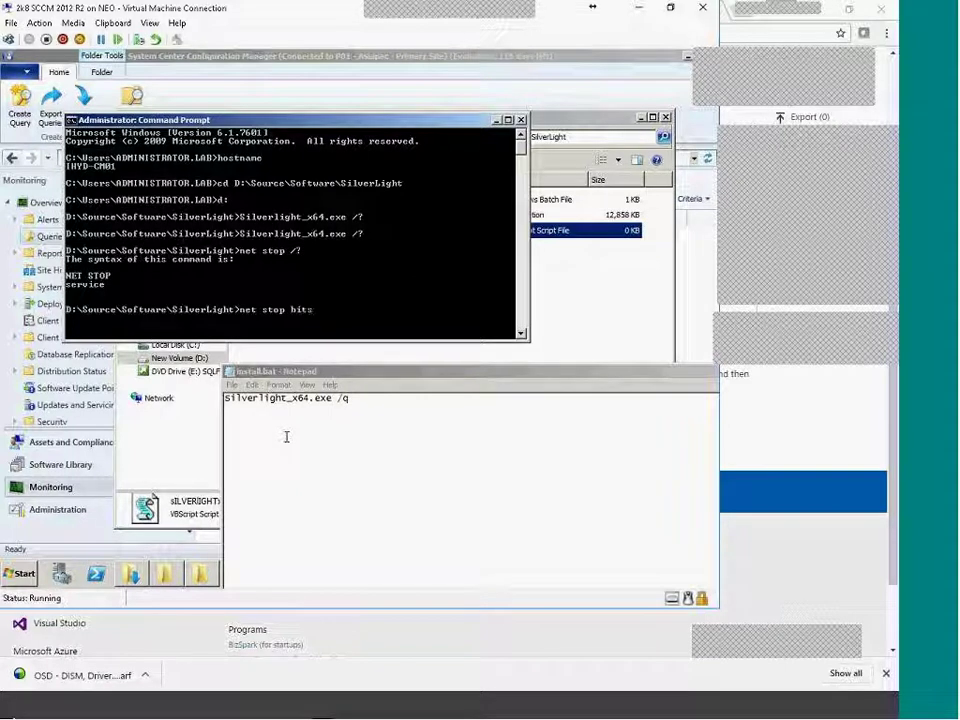
key("Return")
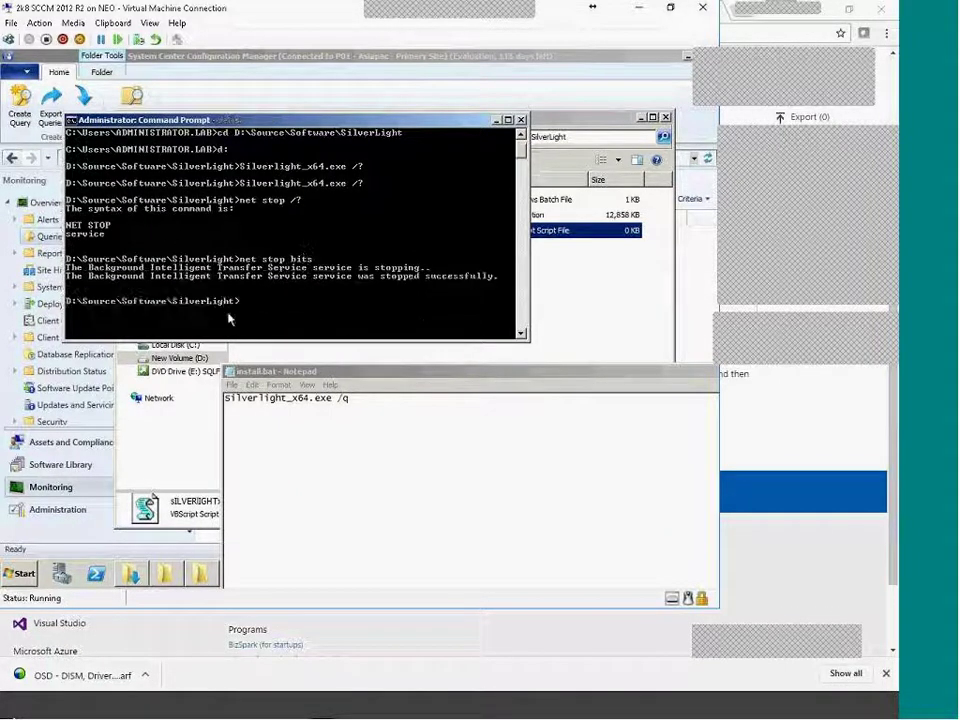
Step: Open the Services console through Run and check the status of the Background Intelligent Transfer Service
left_click(23, 573)
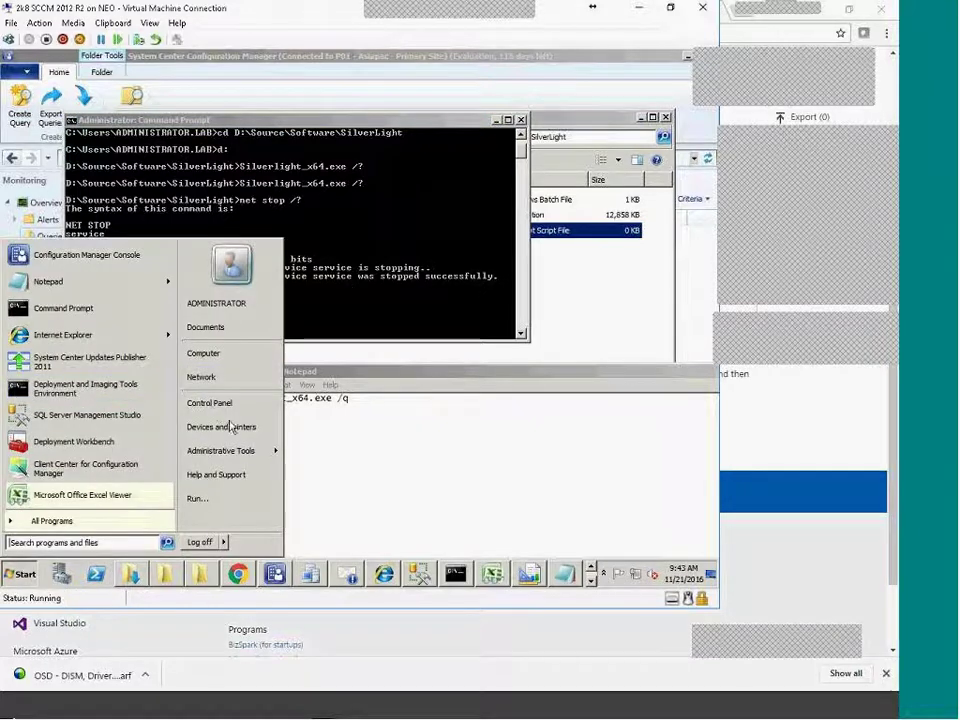
left_click(198, 497)
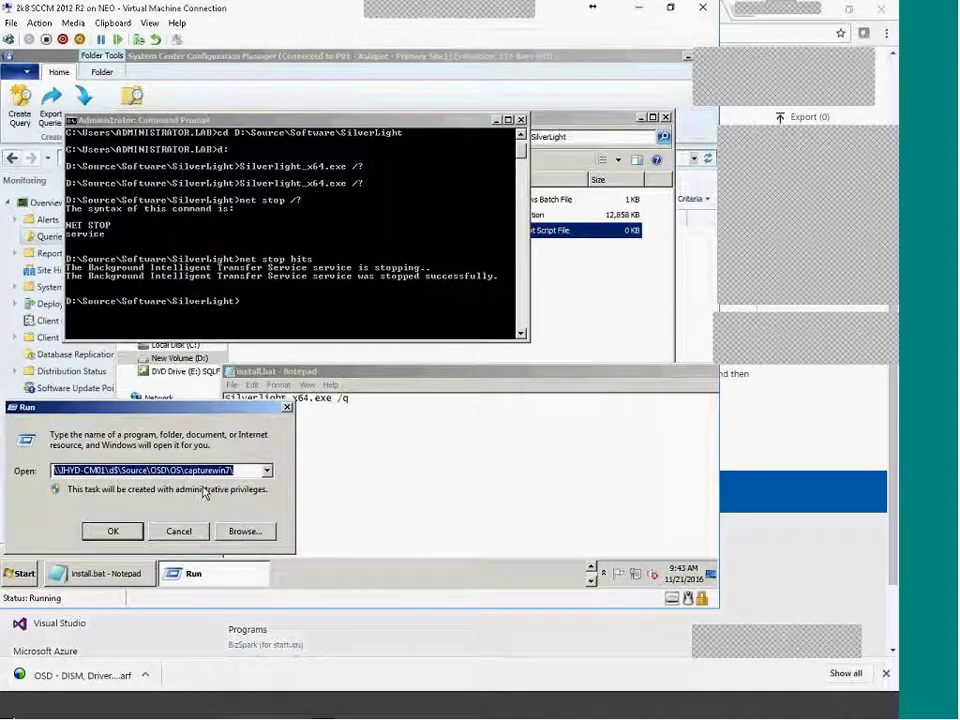
type("ser")
left_click(230, 484)
key("Return")
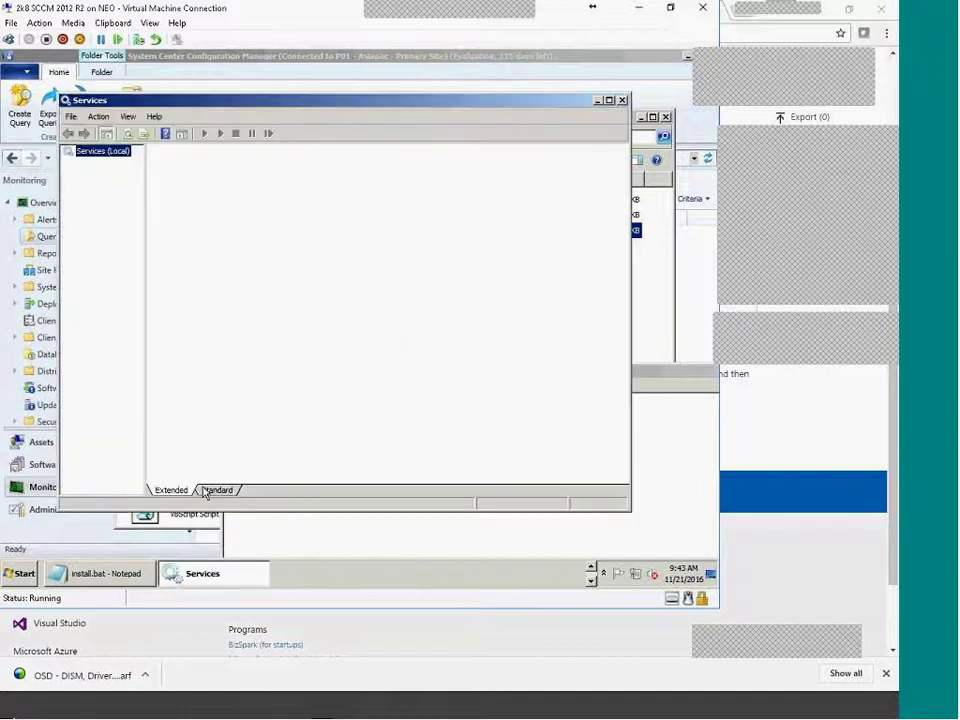
left_click(350, 320)
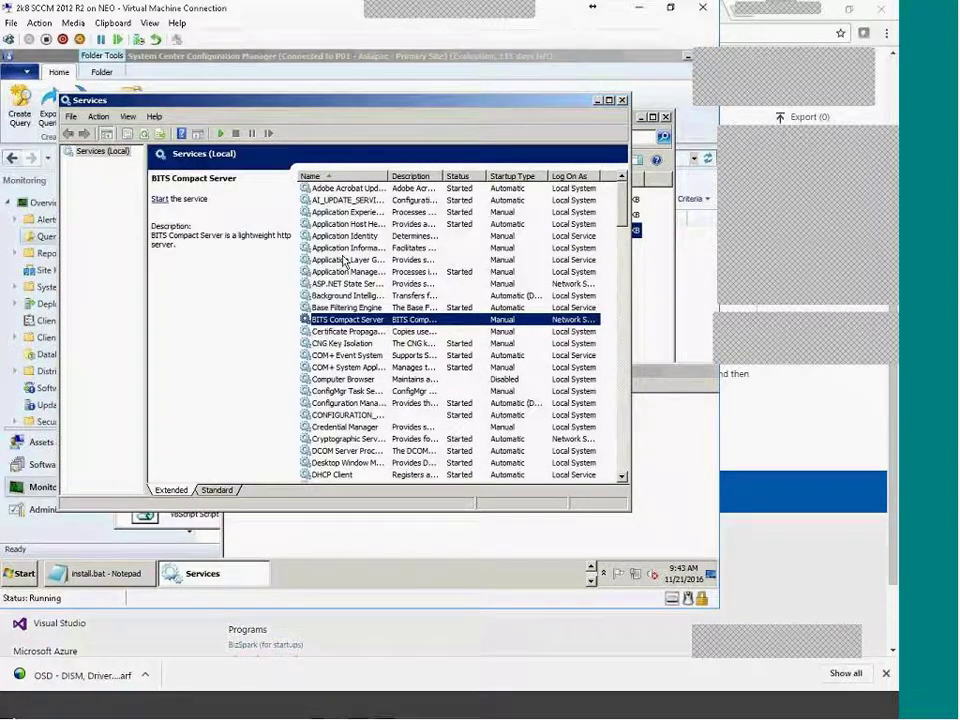
left_click(369, 296)
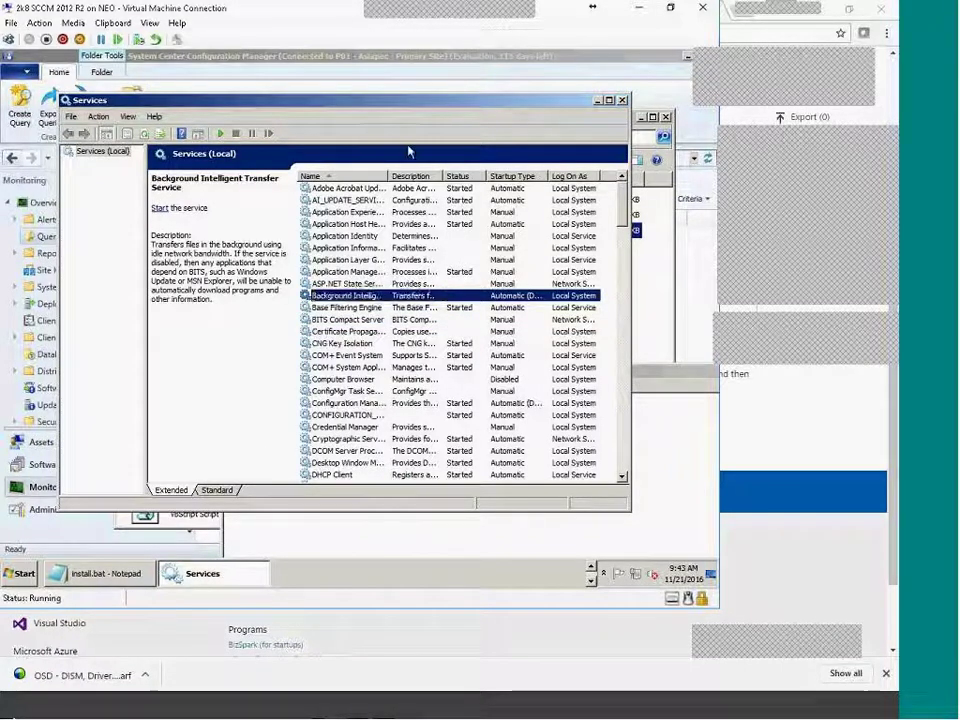
Step: Start the Background Intelligent Transfer Service by running net start bits in Command Prompt, and refresh the Services console
left_click_drag(580, 562, 580, 534)
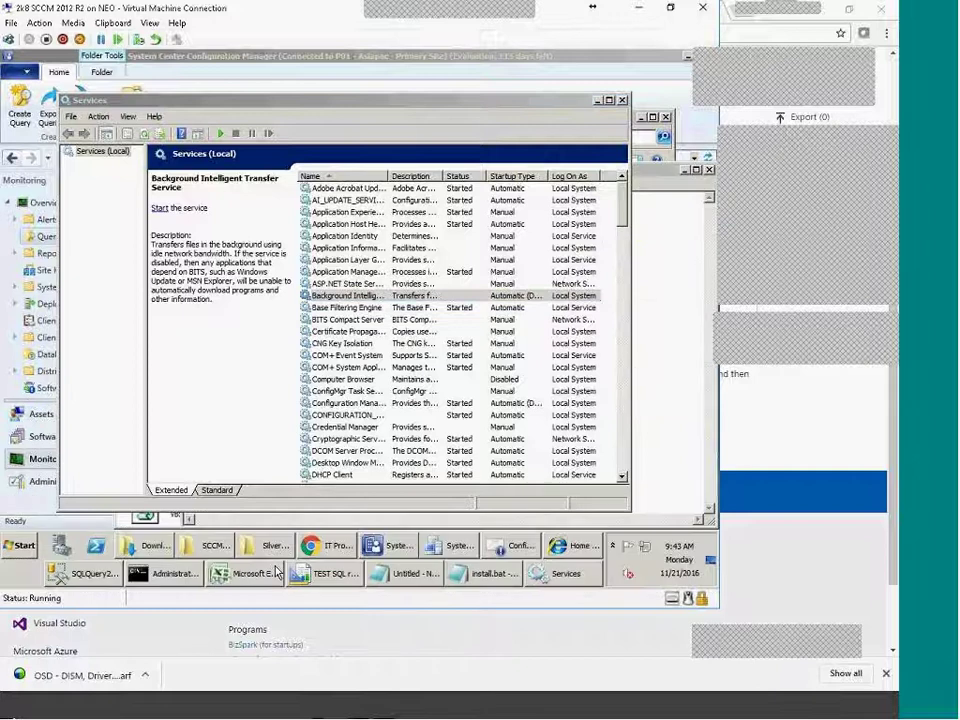
left_click(172, 576)
key("Up")
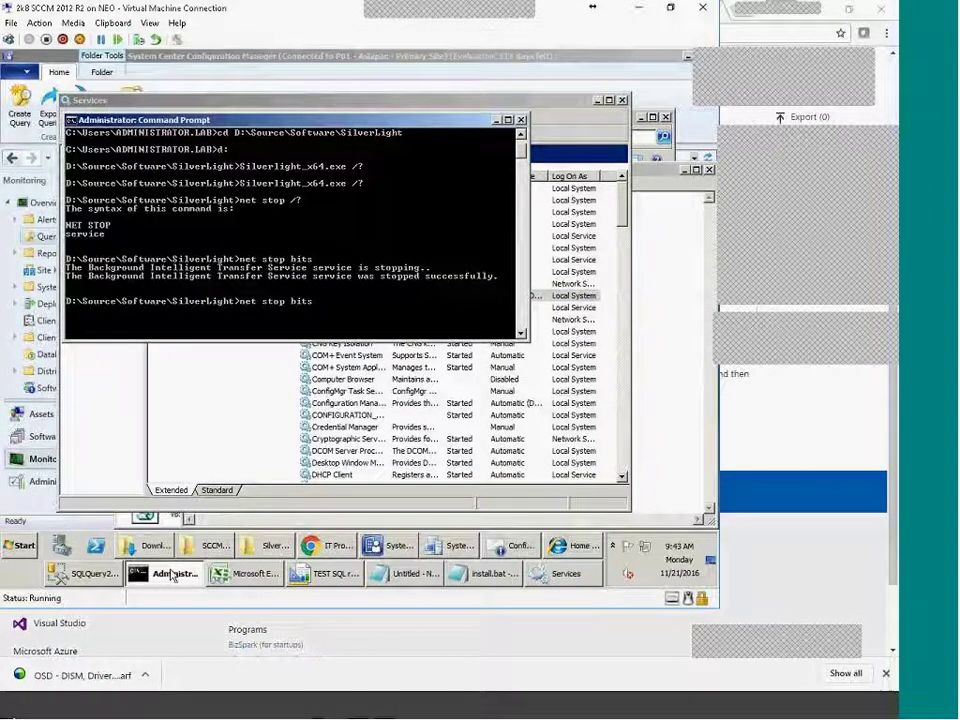
key("BackSpace")
key("BackSpace")
type("tart")
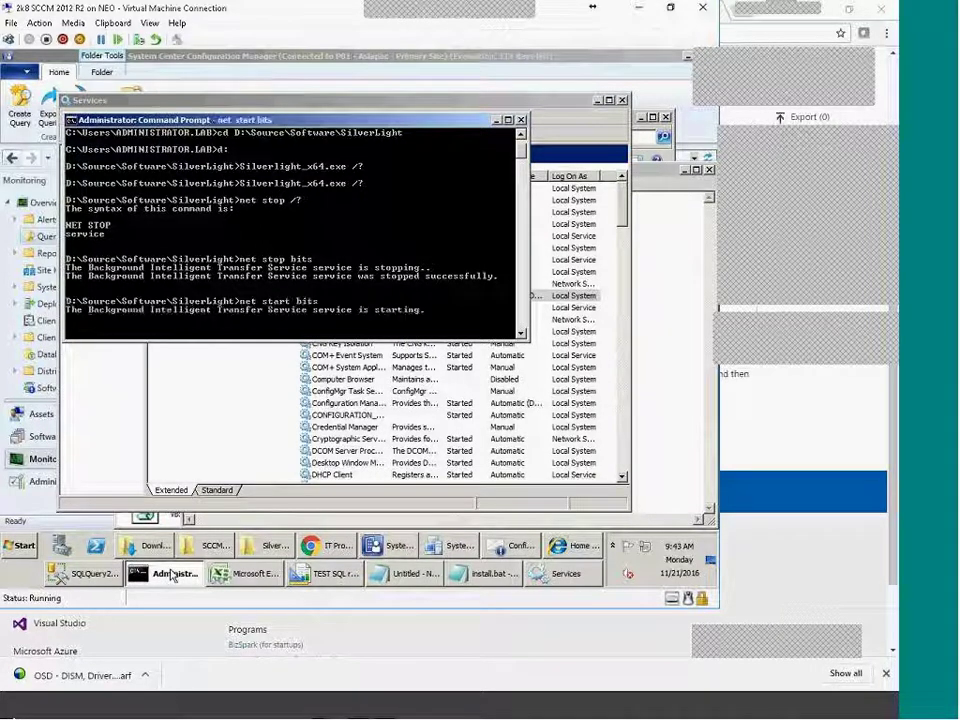
left_click(253, 420)
left_click(145, 134)
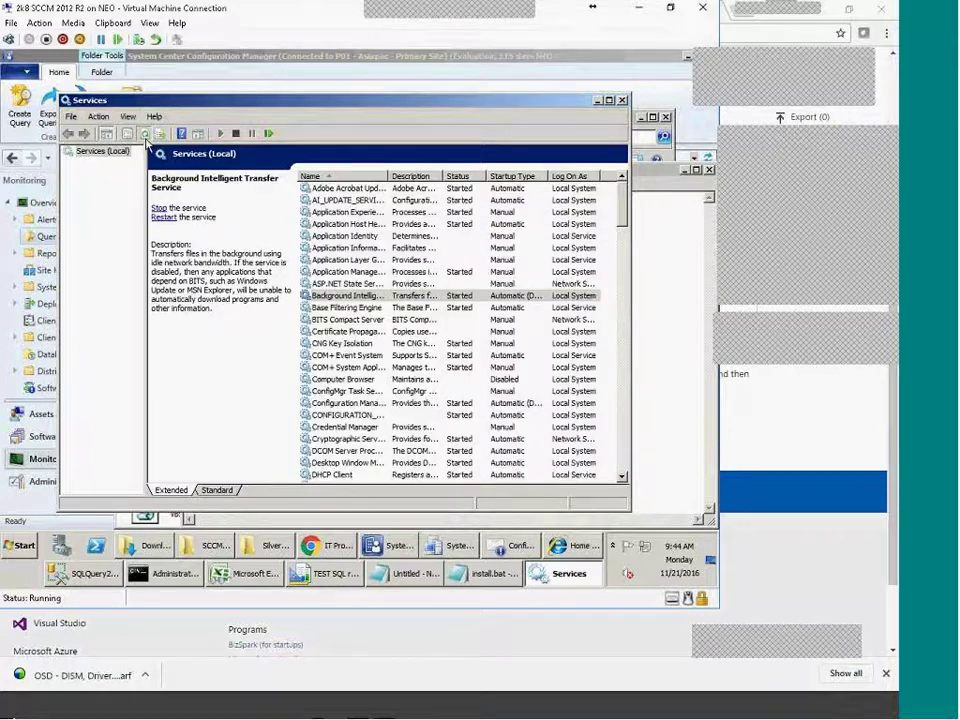
Step: Copy the net stop bits command from Command Prompt and paste it below the Silverlight line in install.bat
left_click(186, 573)
left_click(223, 403)
key("alt+Tab")
left_click_drag(240, 250, 308, 252)
right_click(310, 256)
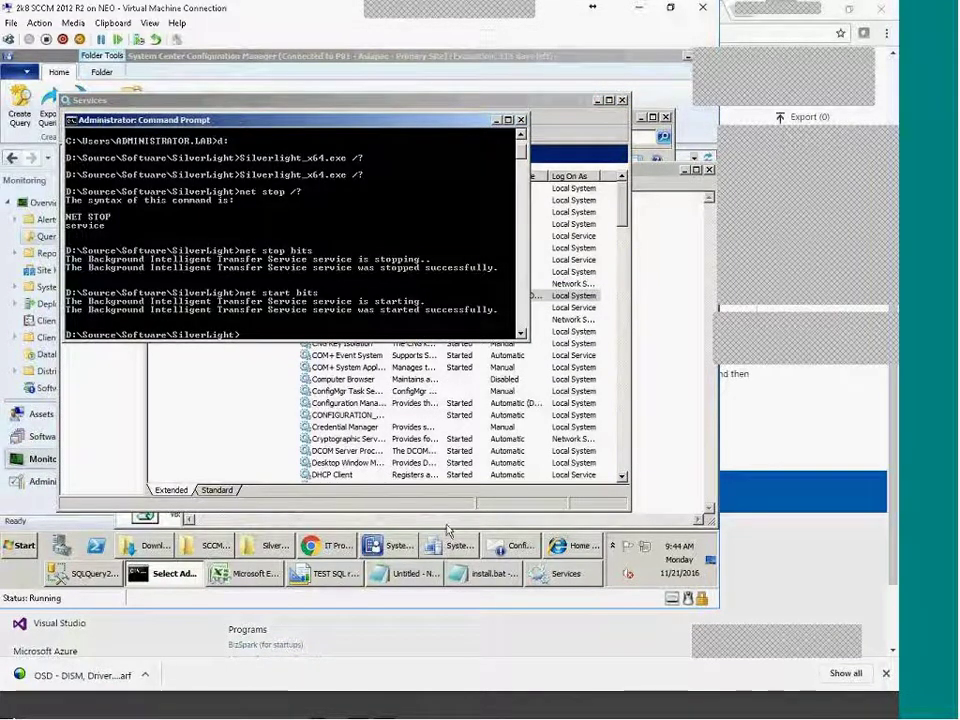
left_click(490, 576)
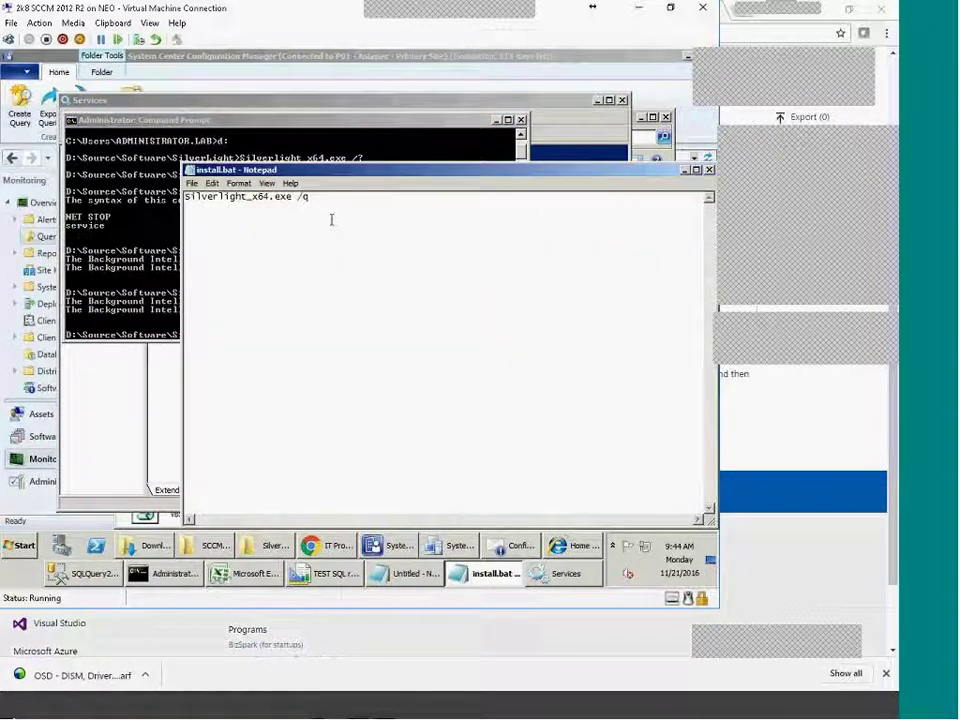
key("ctrl+v")
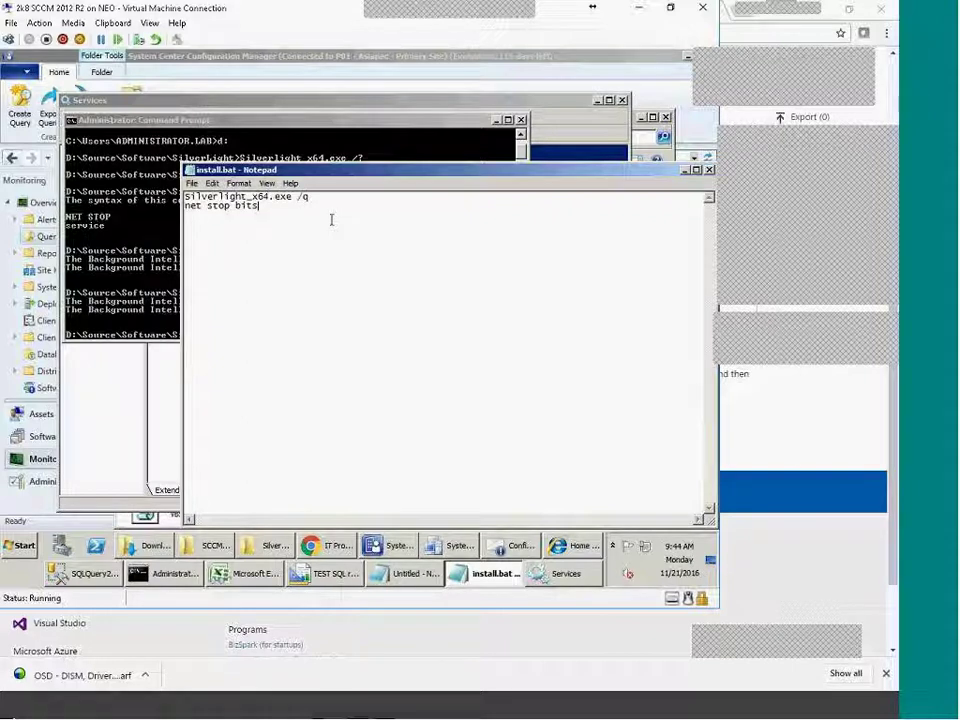
Step: Save install.bat and close its Notepad window
key("alt+f")
key("Escape")
left_click(191, 183)
left_click(208, 222)
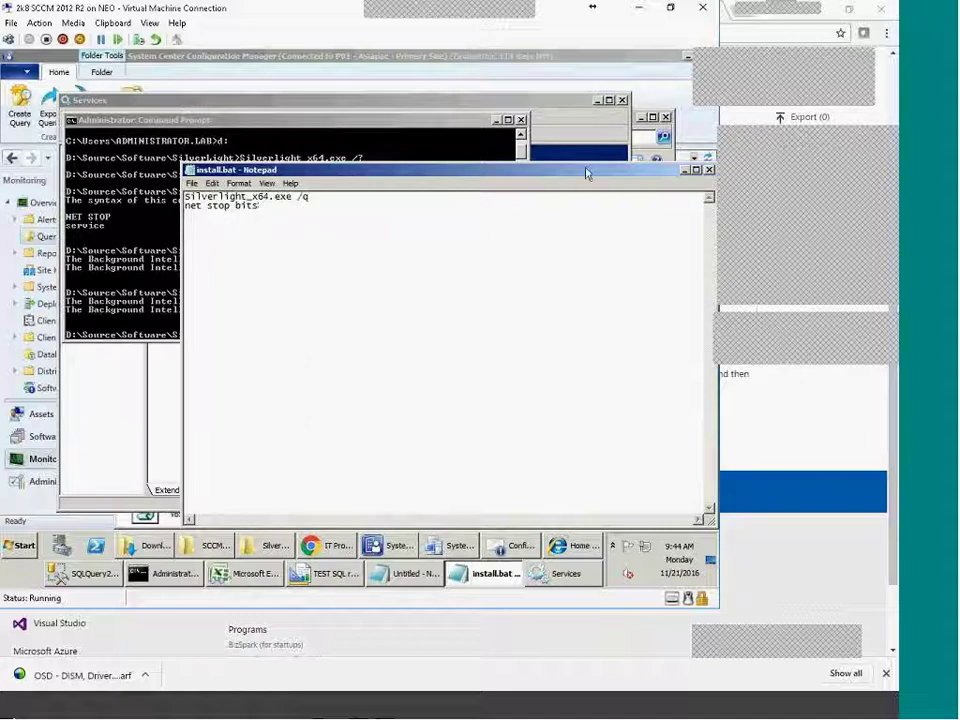
key("alt+space")
key("c")
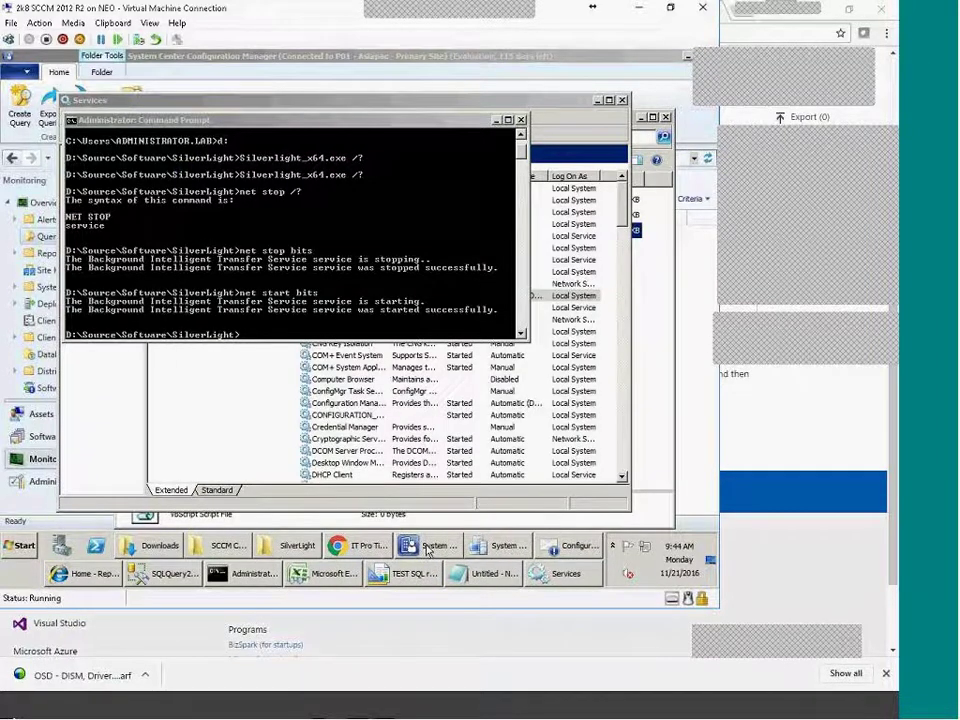
Step: Switch to the Configuration Manager console and start a new package in the Software Library, named Silver light With ScriptBased
key("alt+Tab")
left_click(109, 437)
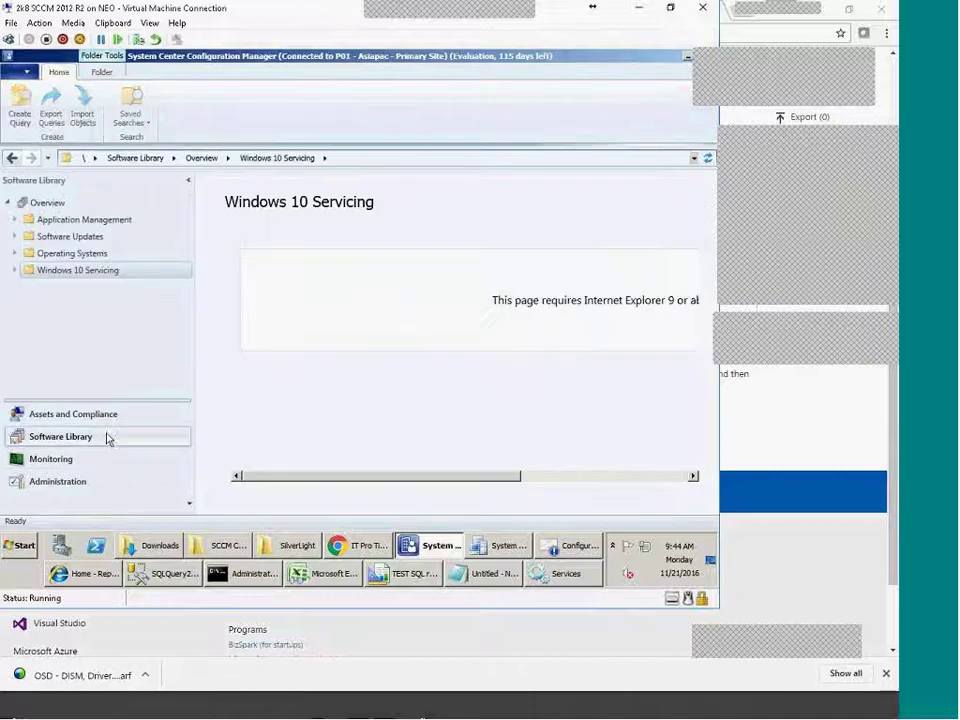
left_click(42, 240)
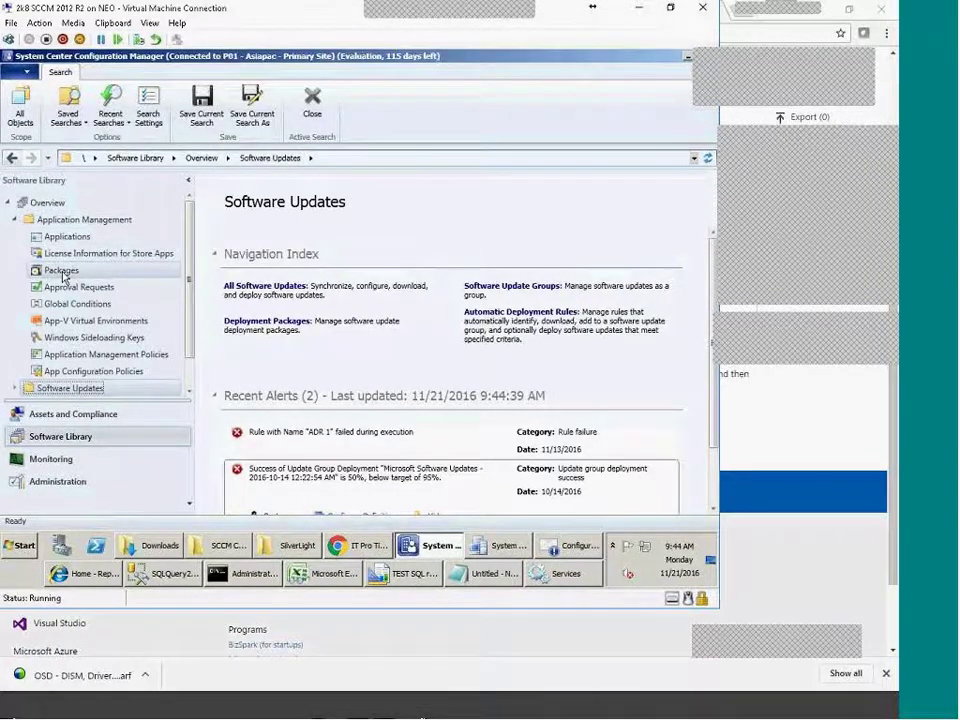
left_click(55, 271)
right_click(62, 272)
left_click(110, 283)
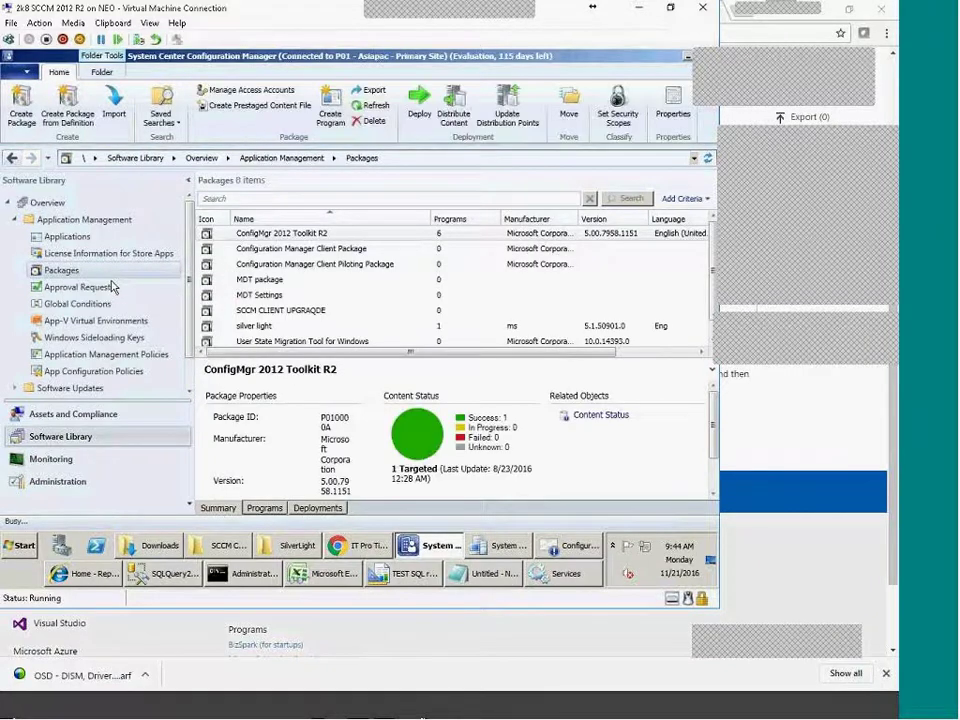
type("Silv")
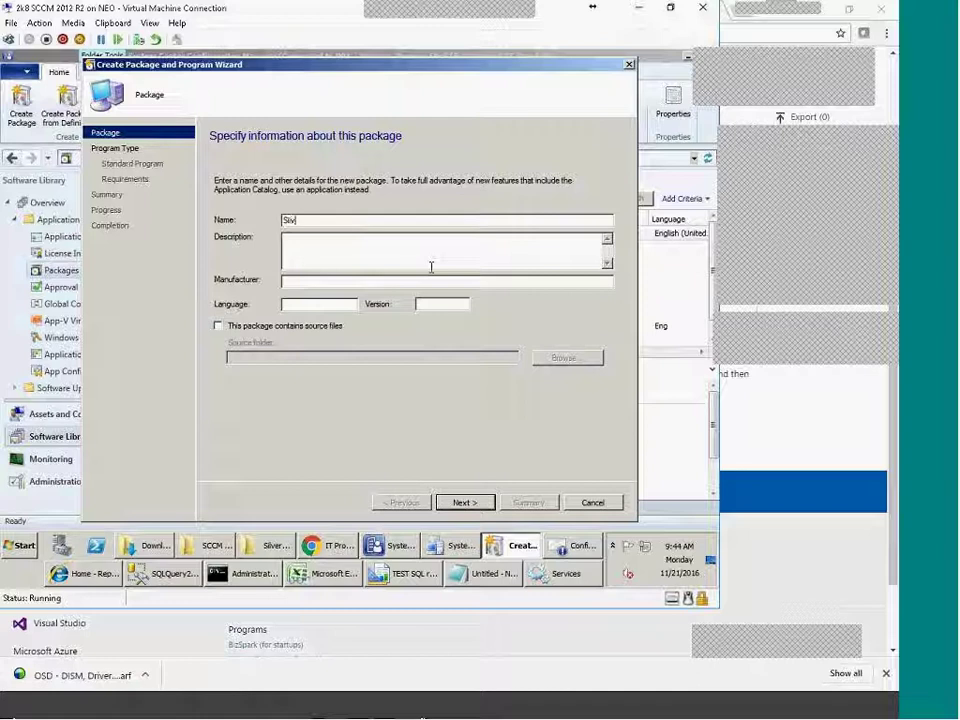
type("er li")
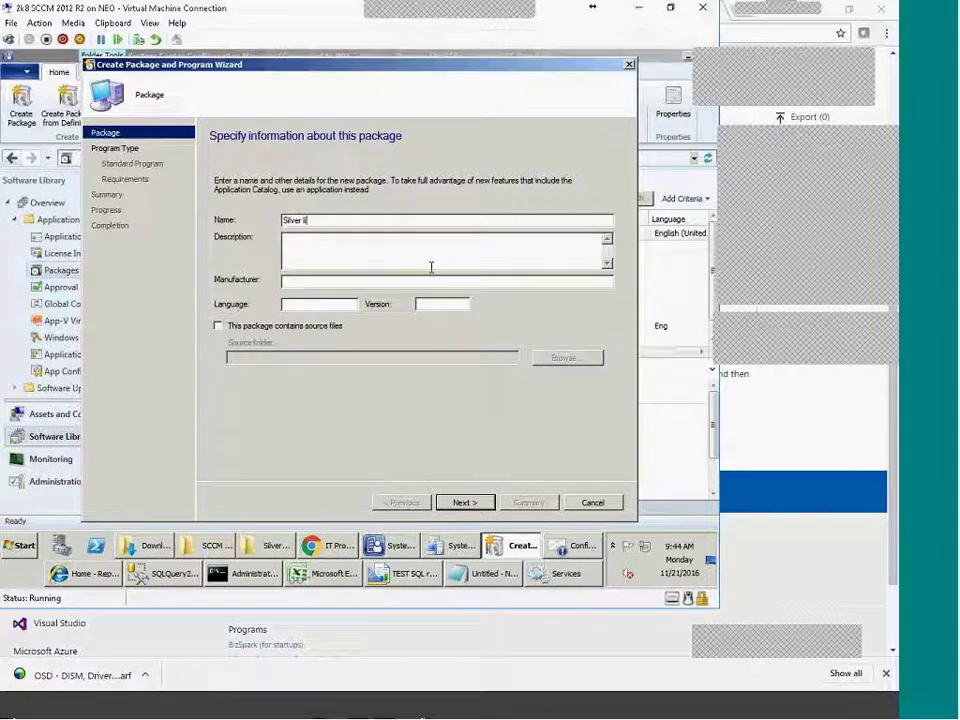
type("ght With ScriptBased")
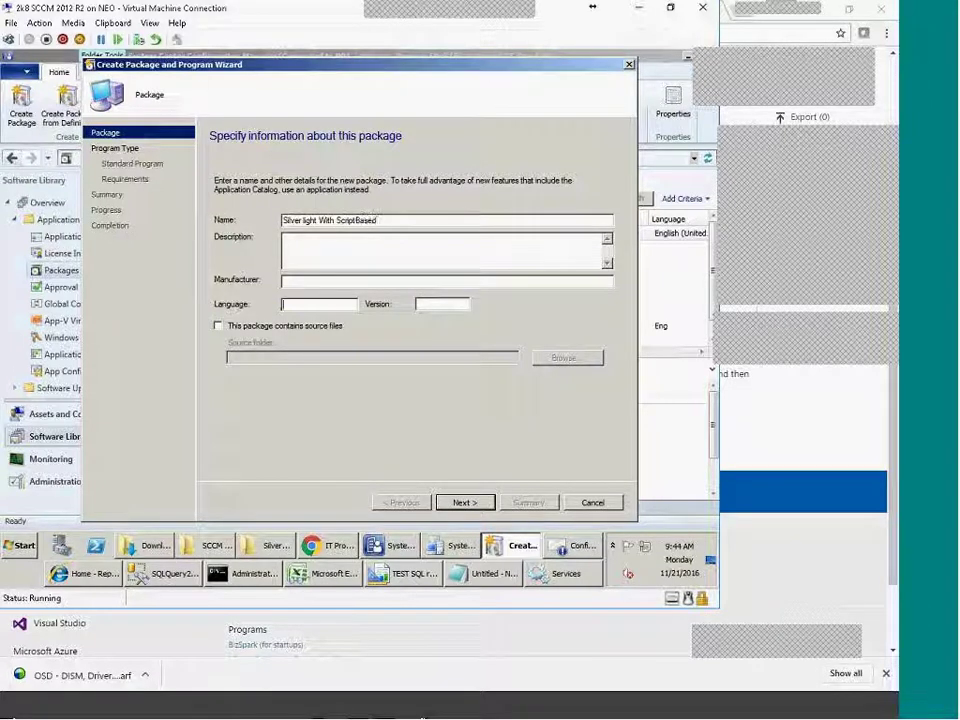
Step: Specify that the package contains source files, using the local site server folder D:\Source\Software\SilverLight
left_click(285, 325)
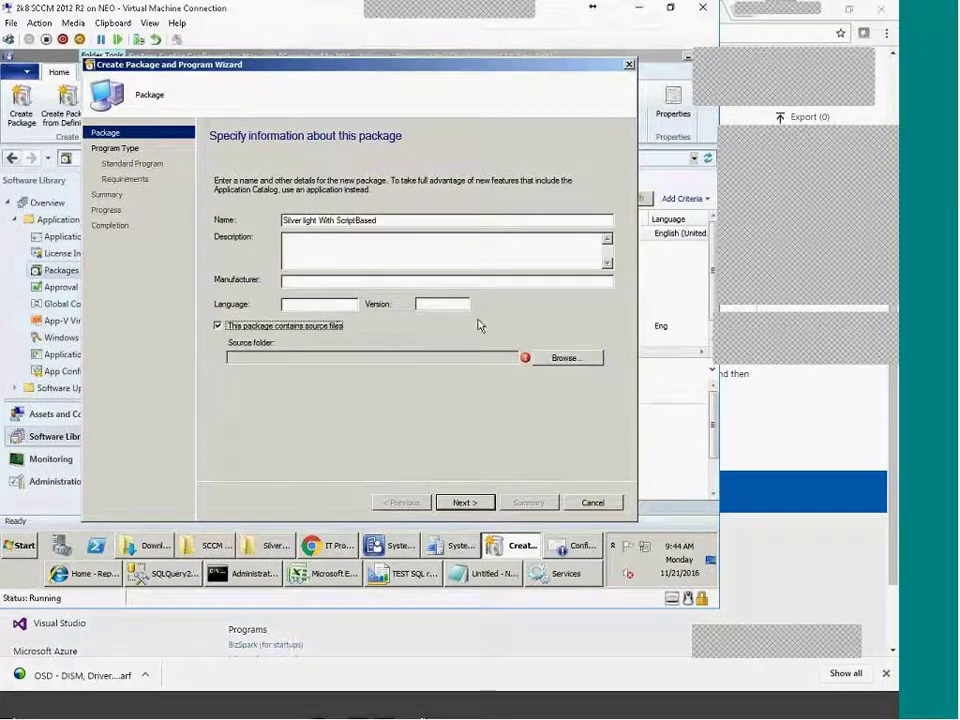
left_click(563, 358)
left_click(322, 283)
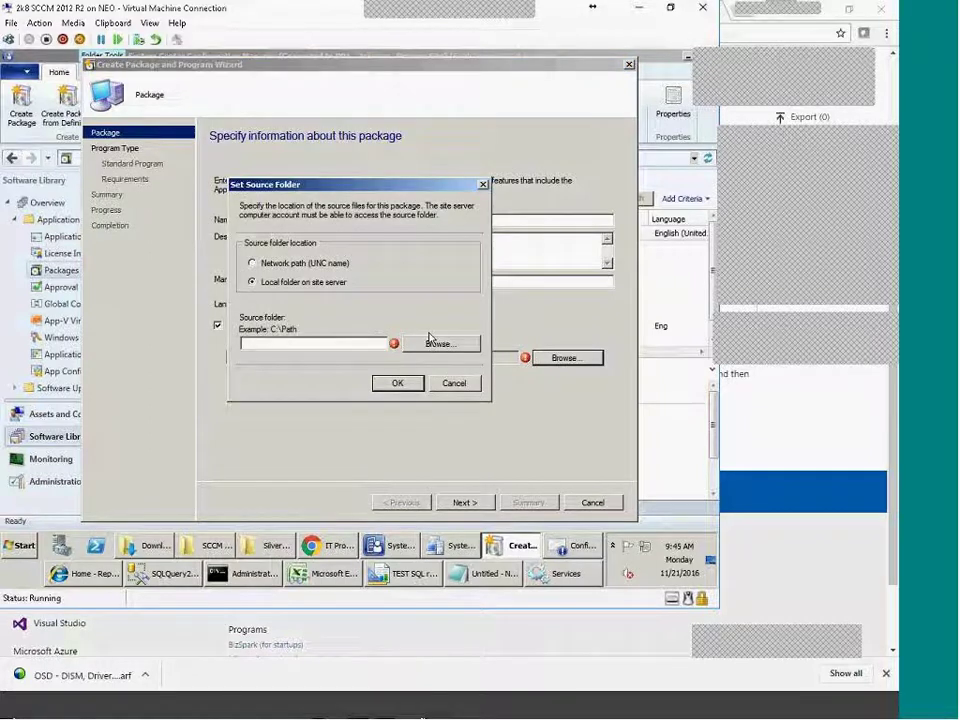
left_click(438, 343)
double_click(585, 214)
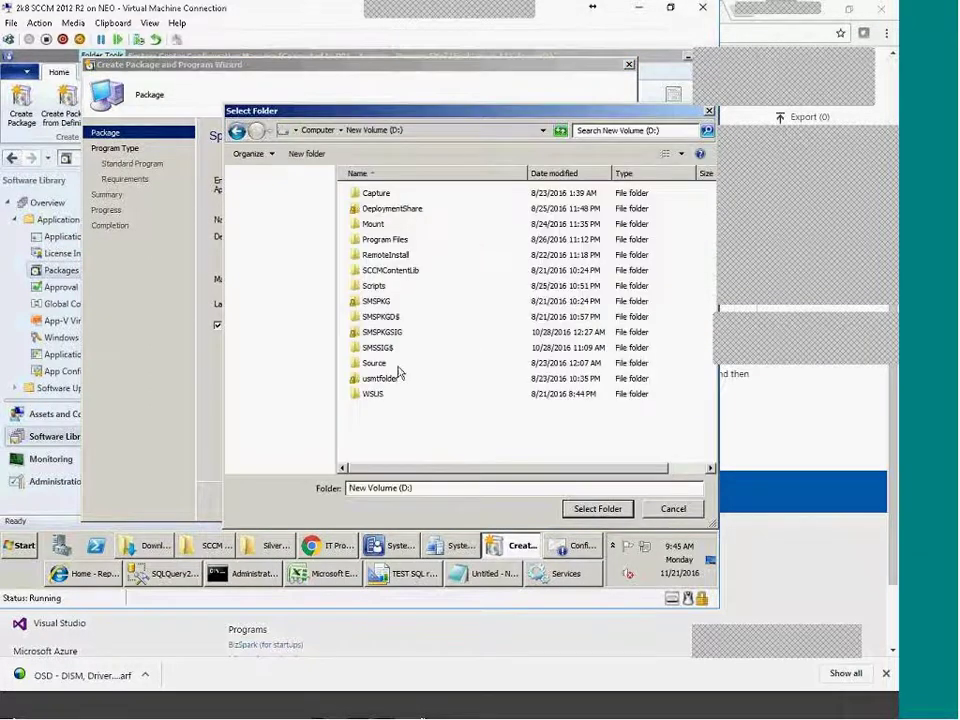
double_click(372, 364)
double_click(378, 225)
double_click(364, 192)
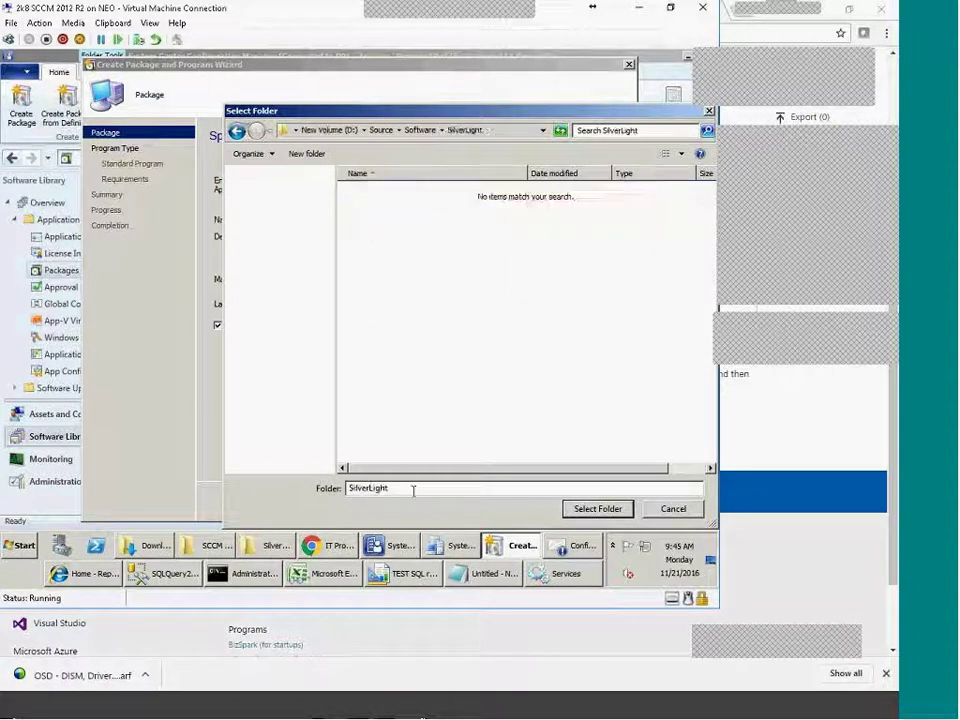
left_click(597, 509)
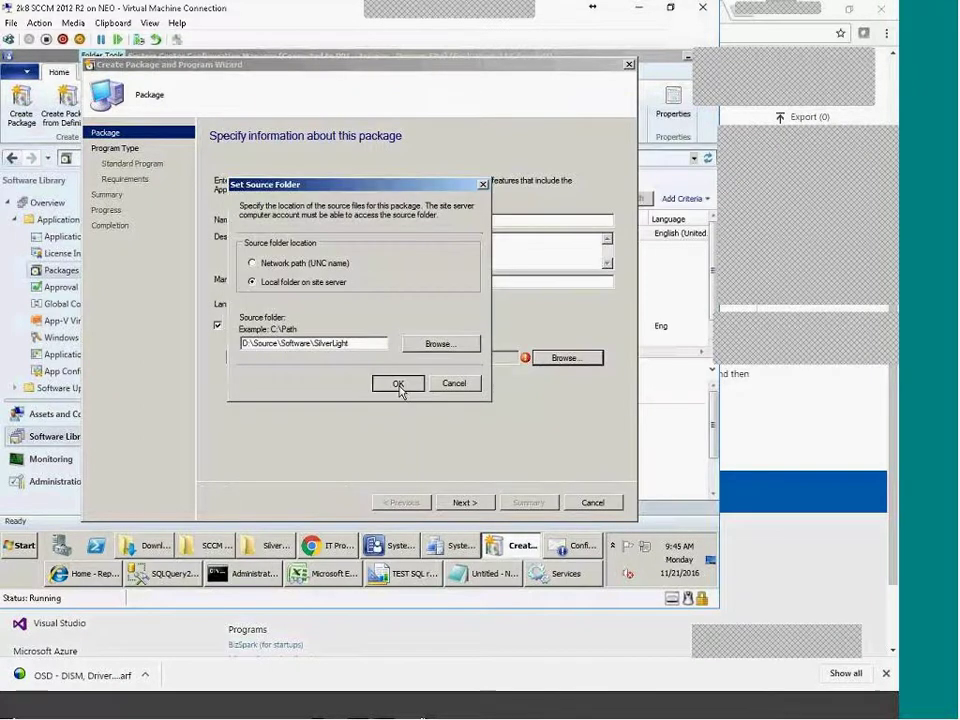
left_click(399, 385)
left_click(465, 502)
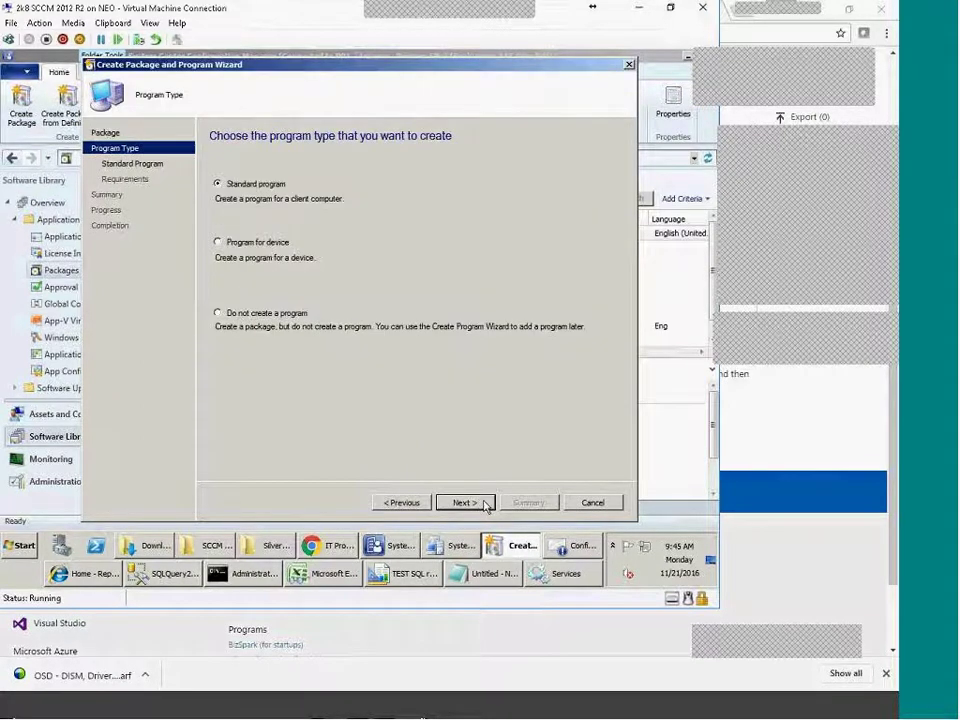
Step: Choose a standard program and let it run whether or not a user is logged on
left_click(487, 503)
left_click(415, 253)
left_click(400, 276)
Step: Browse the source folder with all file types shown and select install.bat as the program's command line
left_click(547, 199)
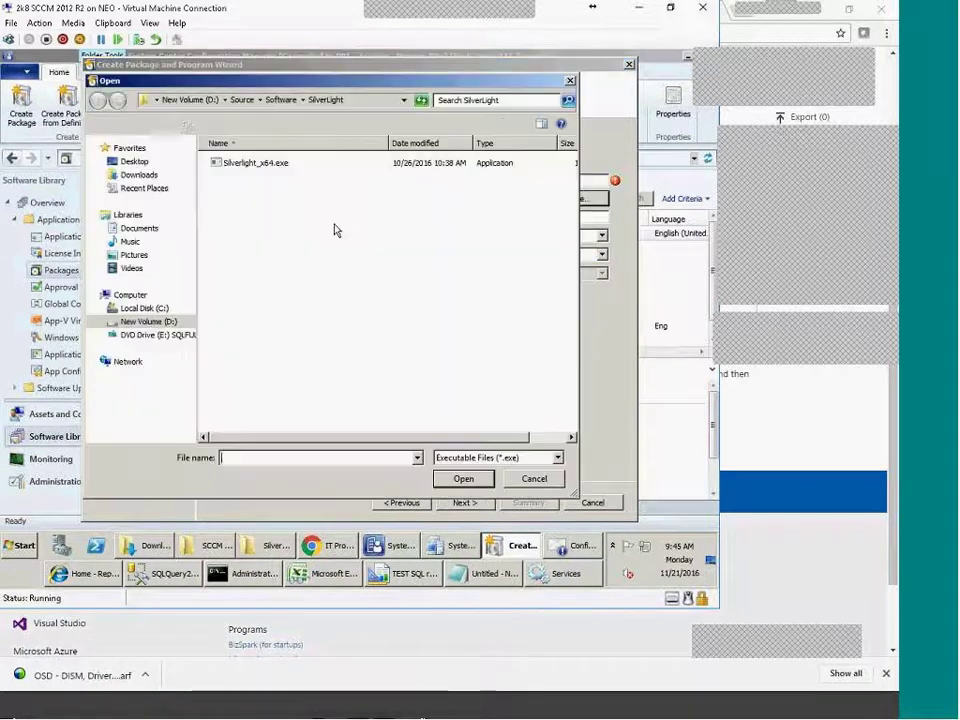
left_click(495, 457)
left_click(478, 482)
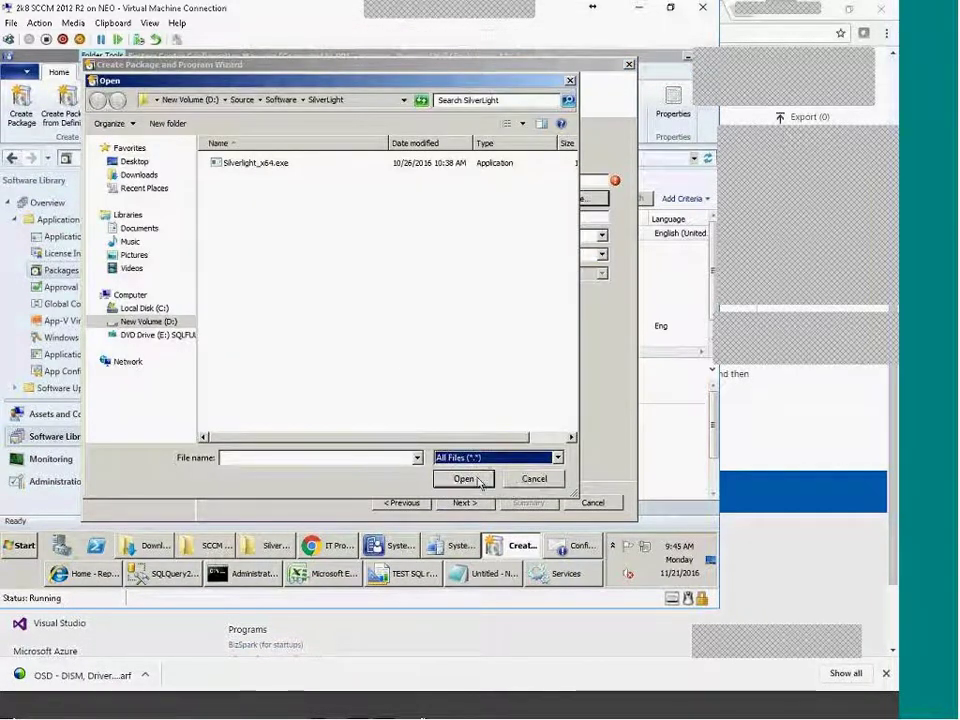
left_click(242, 163)
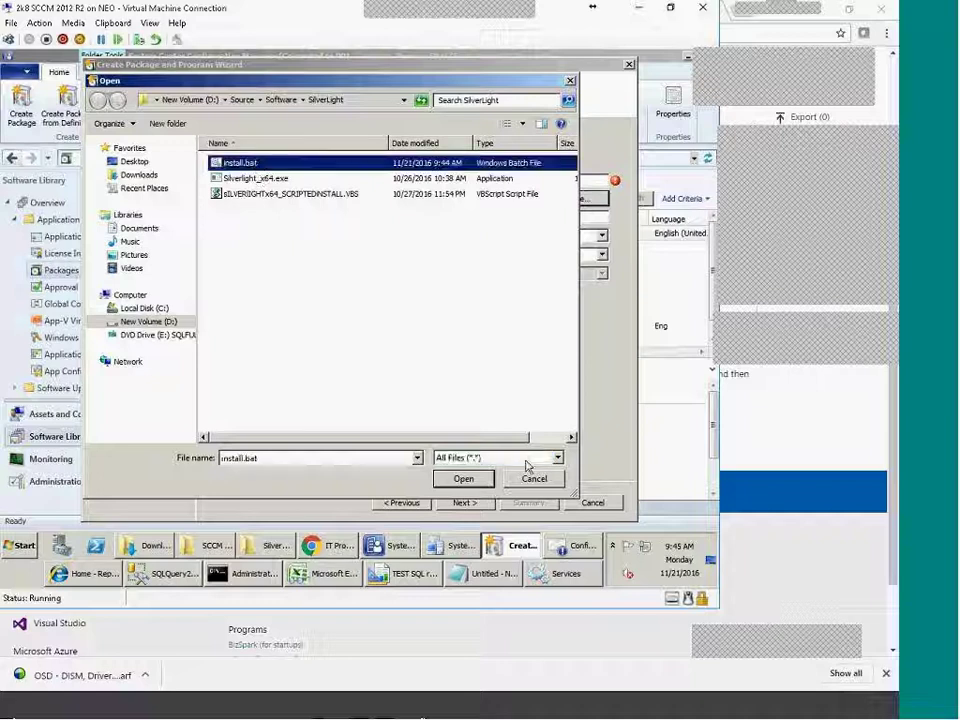
left_click(463, 480)
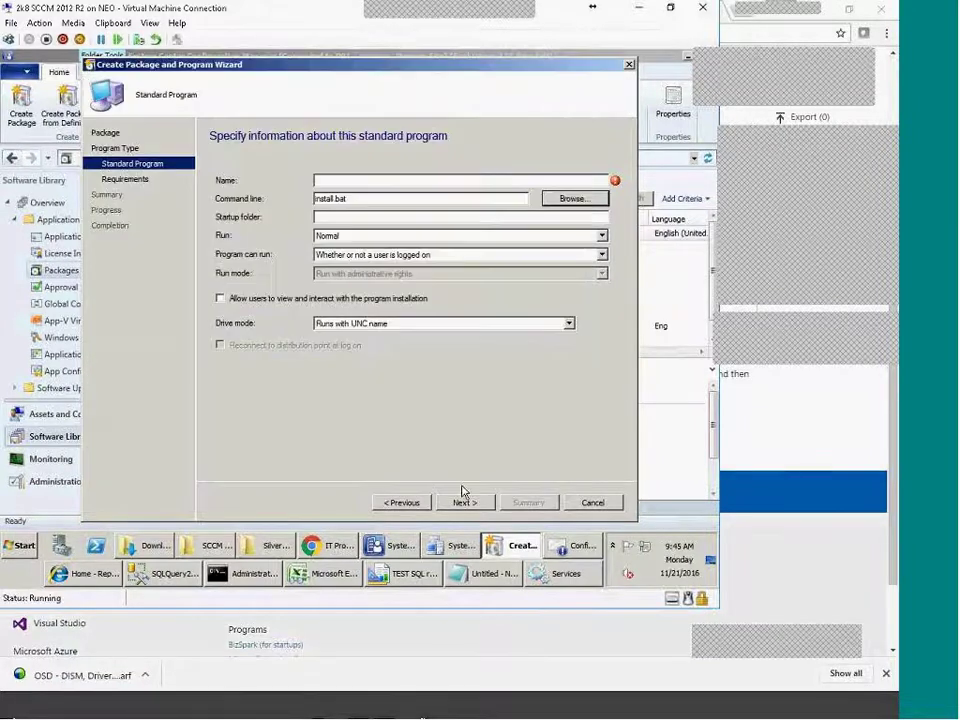
Step: Name the standard program Install
left_click(346, 181)
type("instal")
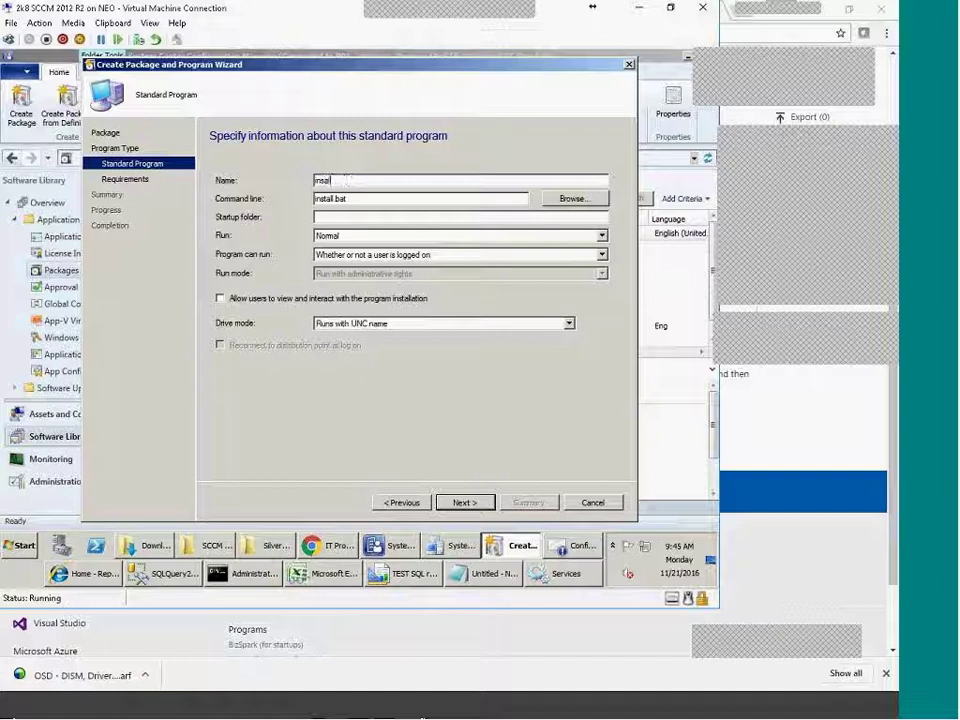
type("l")
key("BackSpace")
key("BackSpace")
key("BackSpace")
key("BackSpace")
key("BackSpace")
key("BackSpace")
key("BackSpace")
type("Pnstall")
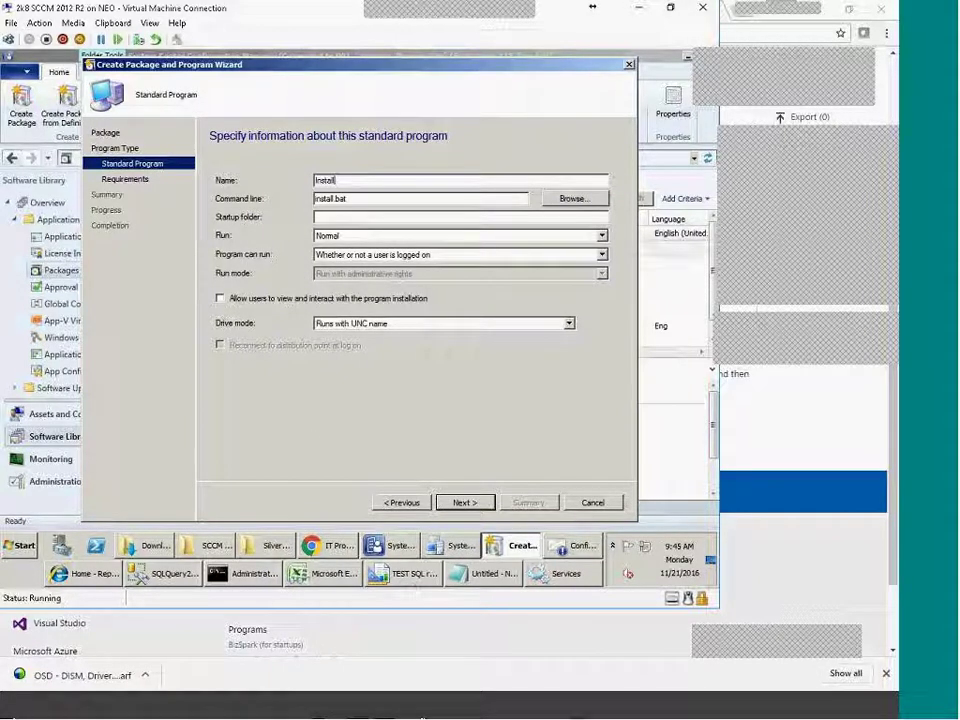
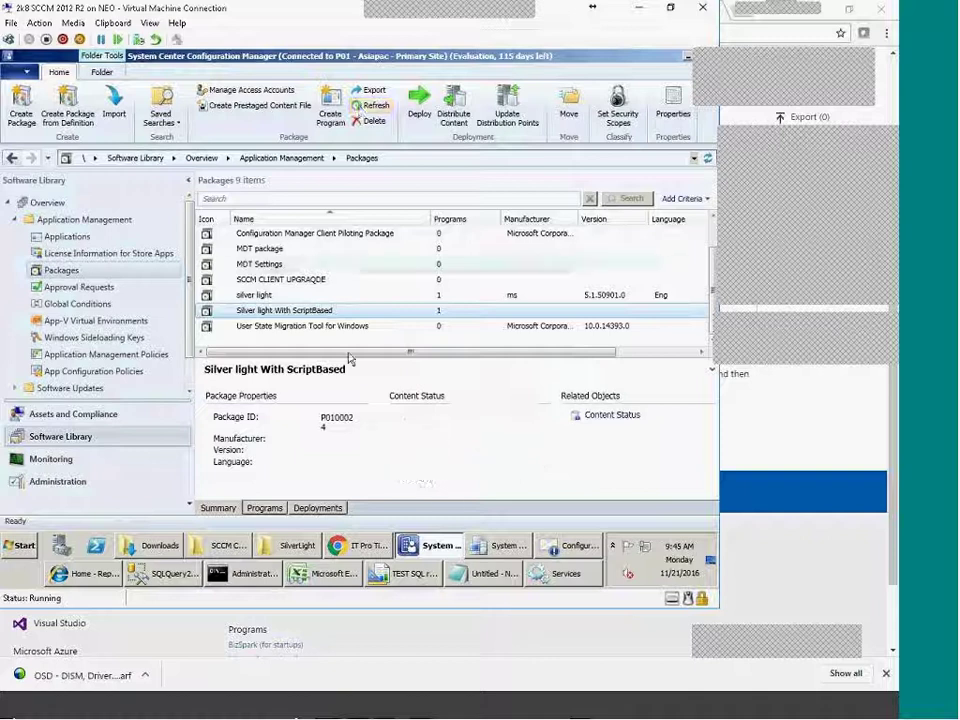
Step: Open the SilverLight folder under Device Collections in Assets and Compliance
right_click(340, 316)
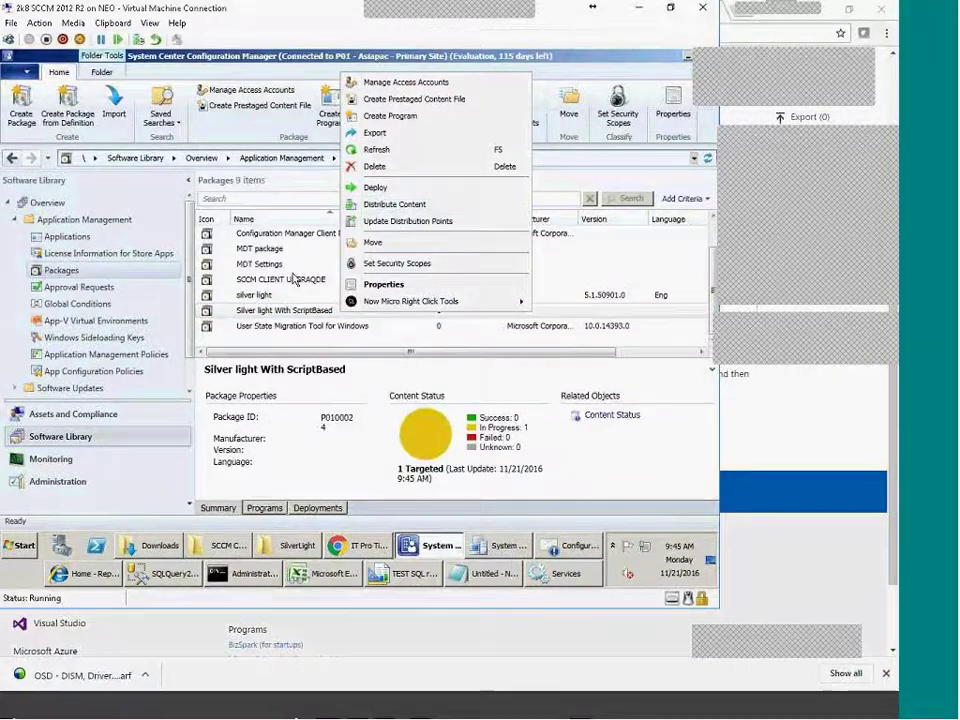
left_click(90, 414)
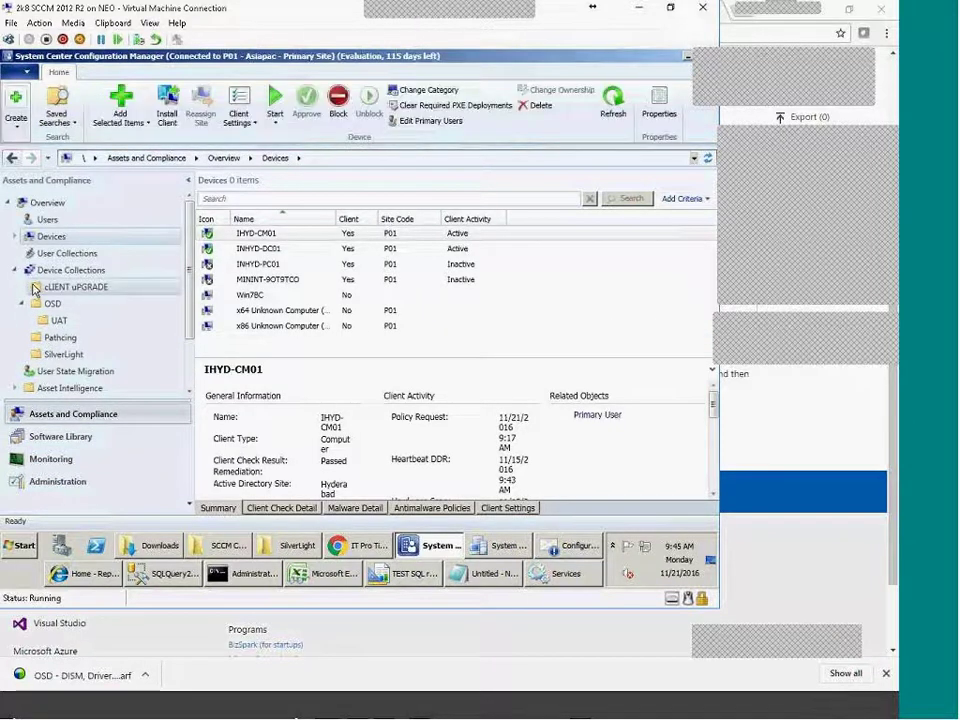
left_click(15, 270)
left_click(68, 273)
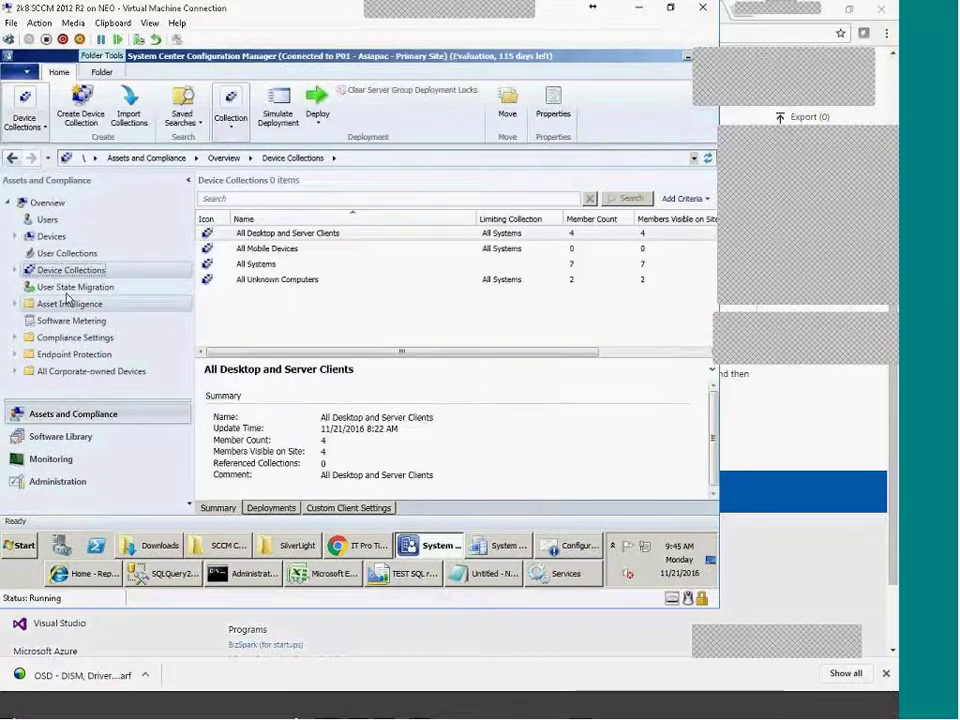
left_click(15, 270)
left_click(52, 303)
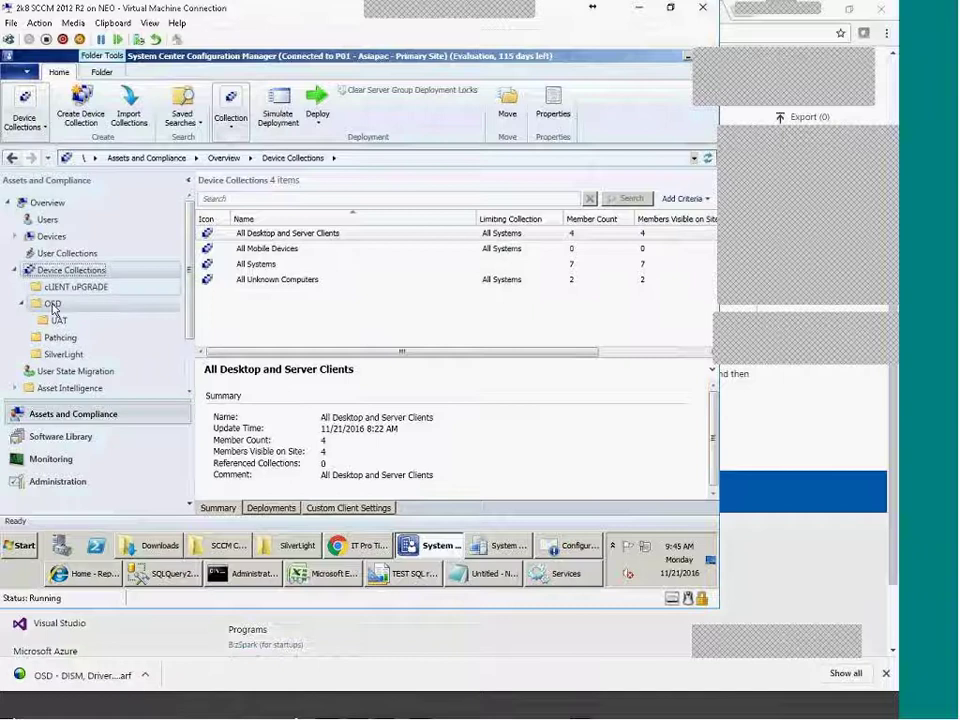
left_click(59, 320)
left_click(63, 355)
Step: Start a new device collection in the SilverLight folder and name it SilverLight install
right_click(63, 356)
left_click(120, 367)
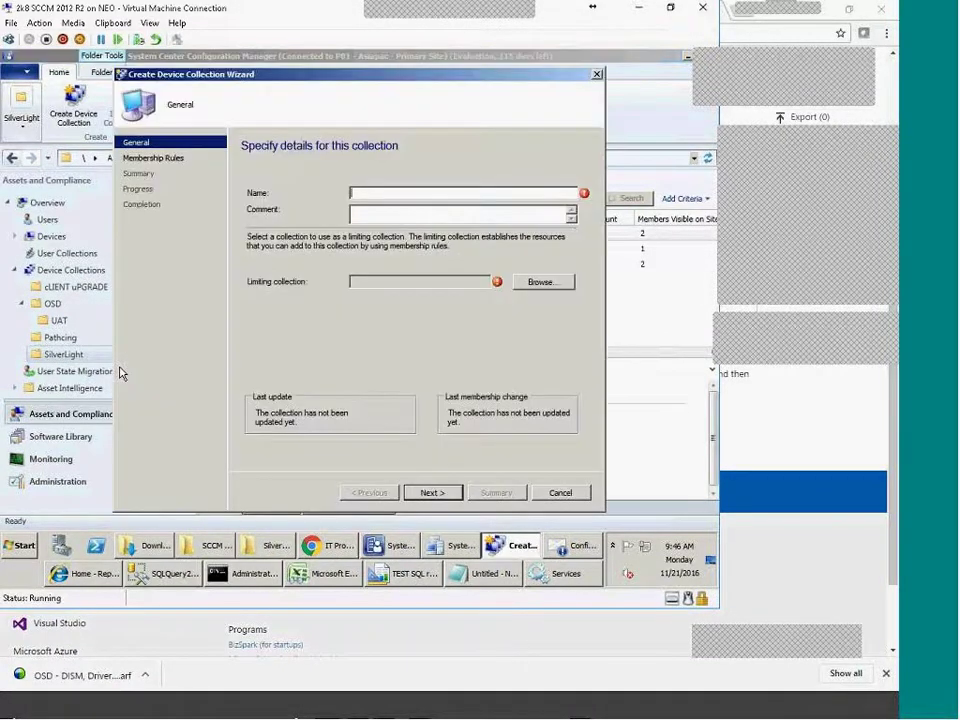
type("SilverLight install")
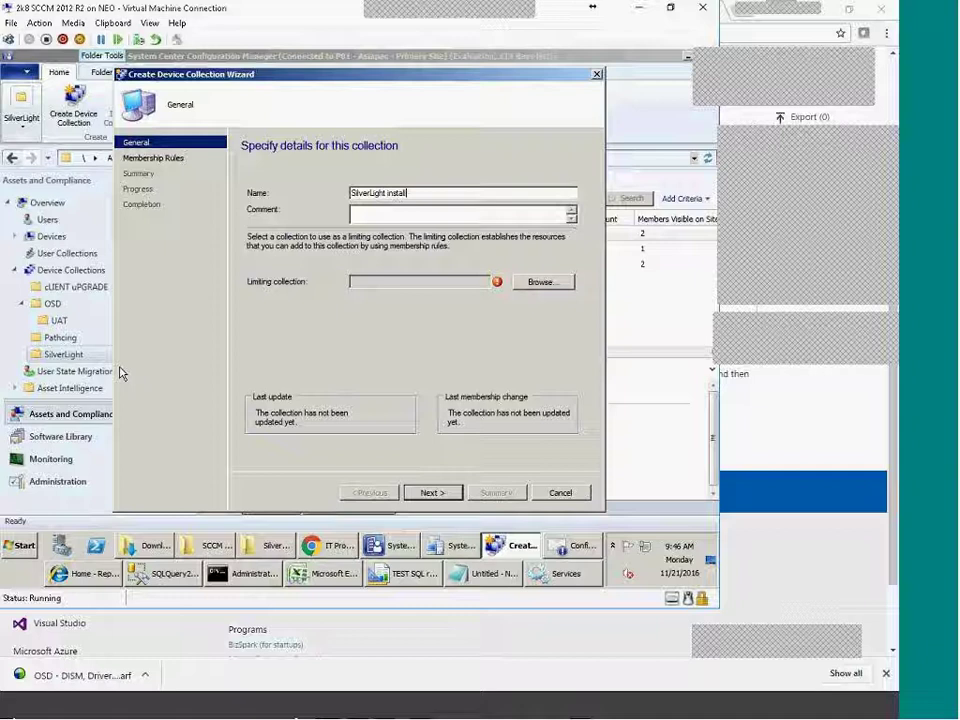
key("Tab")
key("Tab")
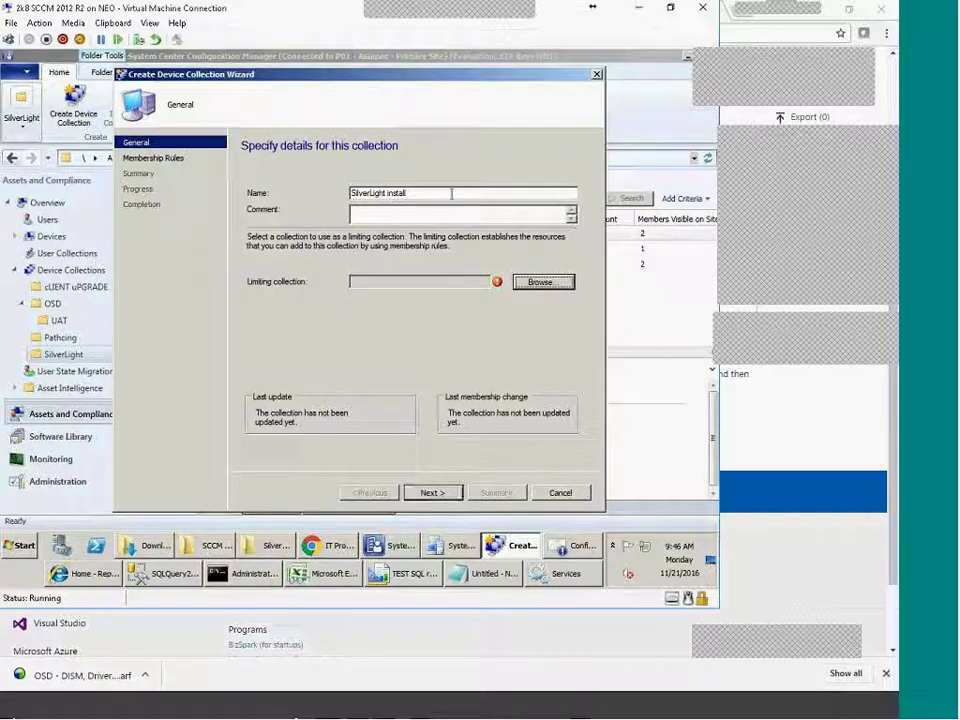
Step: Change the collection name to SilverLight install with Script Test and set All Systems as its limiting collection
left_click(452, 194)
type("with S")
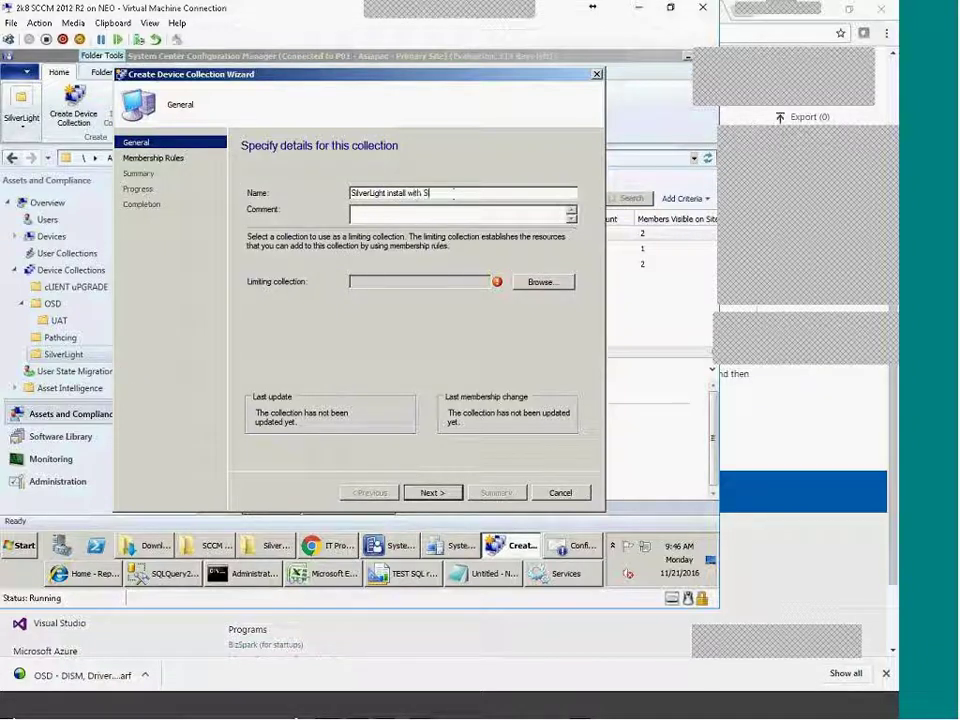
type("cript Test")
left_click(541, 282)
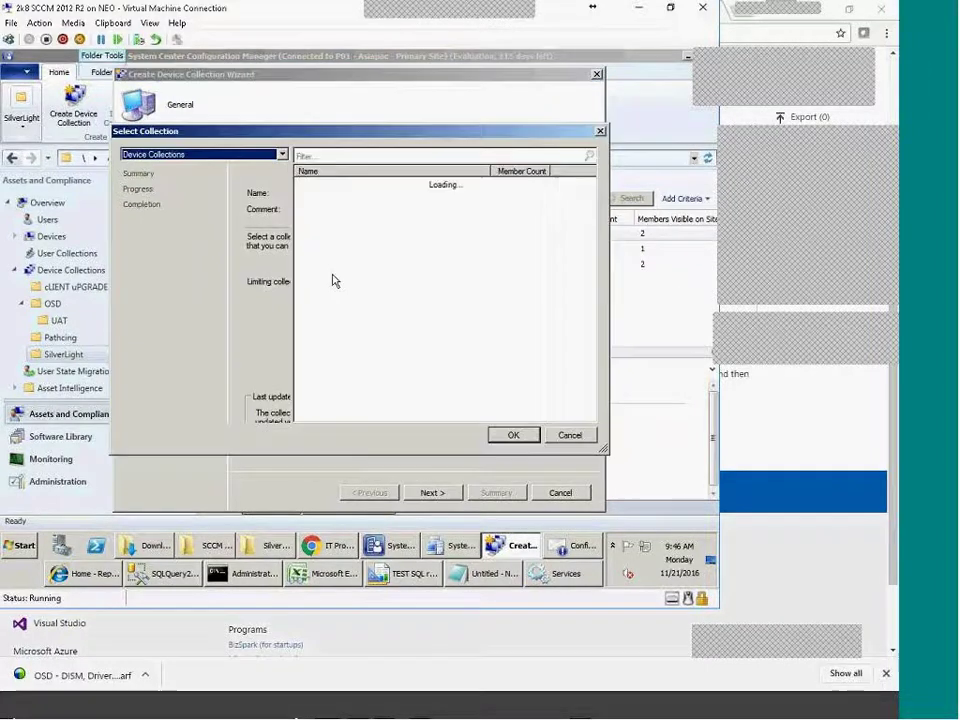
left_click(343, 208)
left_click(513, 435)
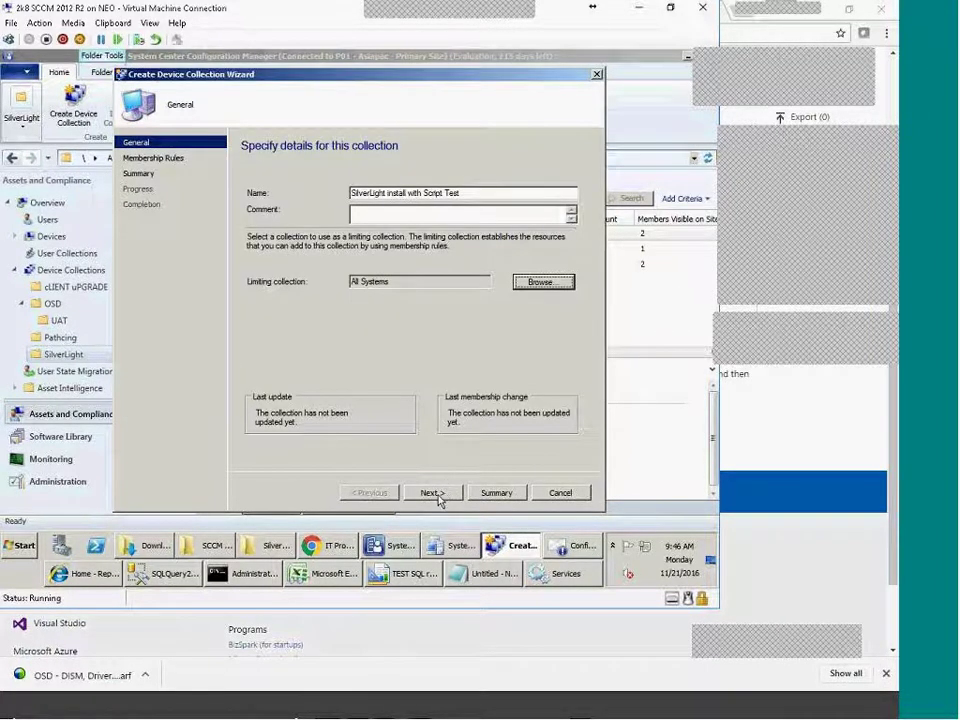
Step: Create the device collection without any membership rules and close the wizard
left_click(432, 493)
key("Return")
left_click(432, 493)
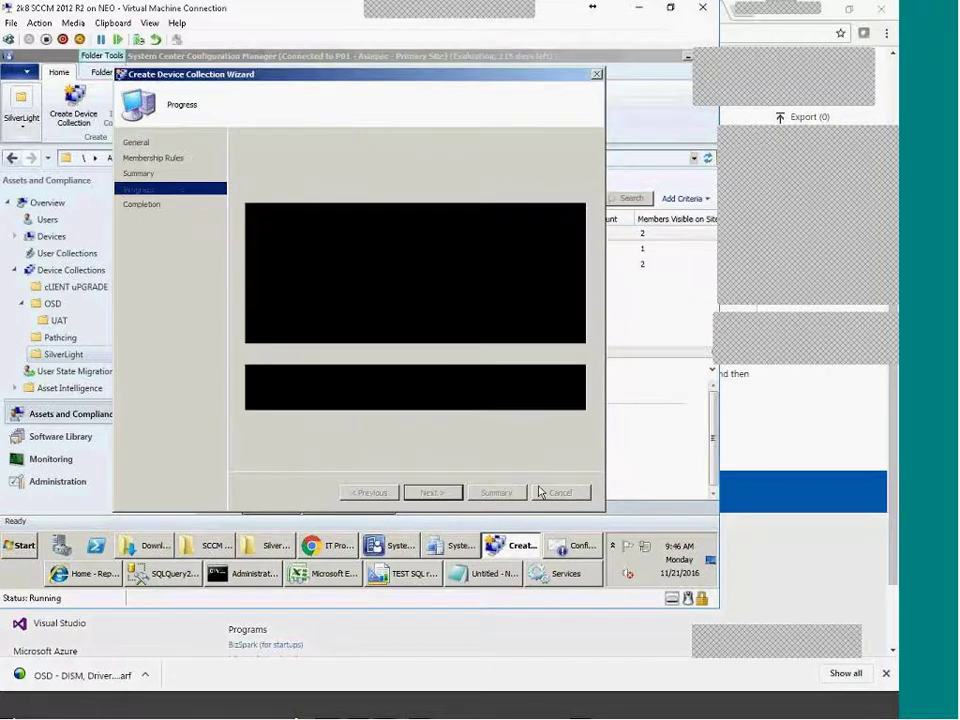
left_click(559, 493)
Step: Add the system resource INHYD-DC01 to the SilverLight install with Script Test collection
left_click(254, 266)
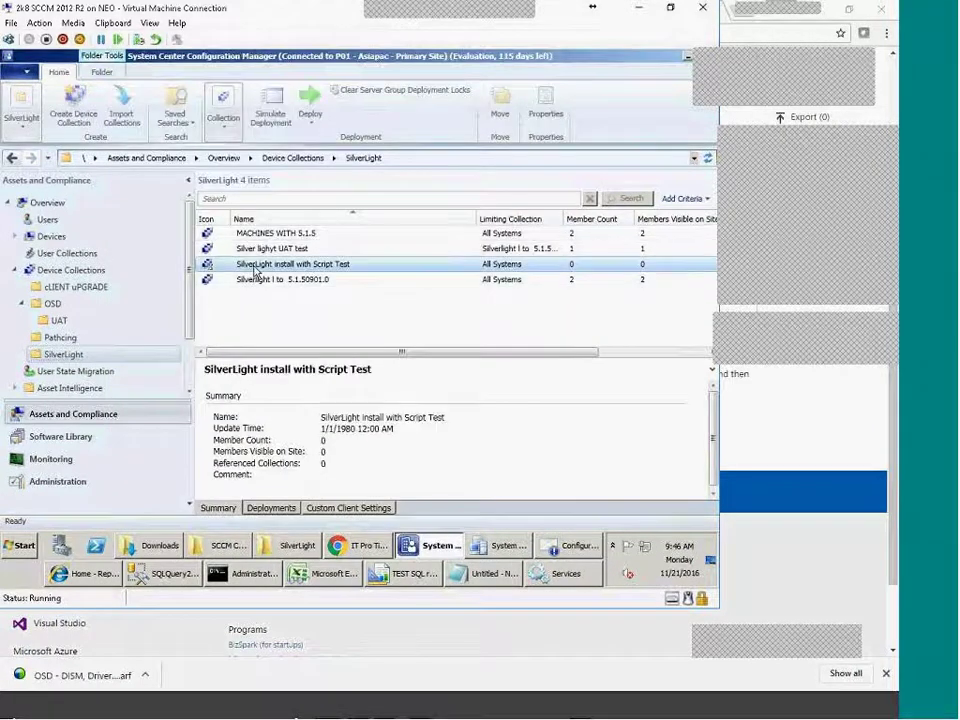
right_click(254, 266)
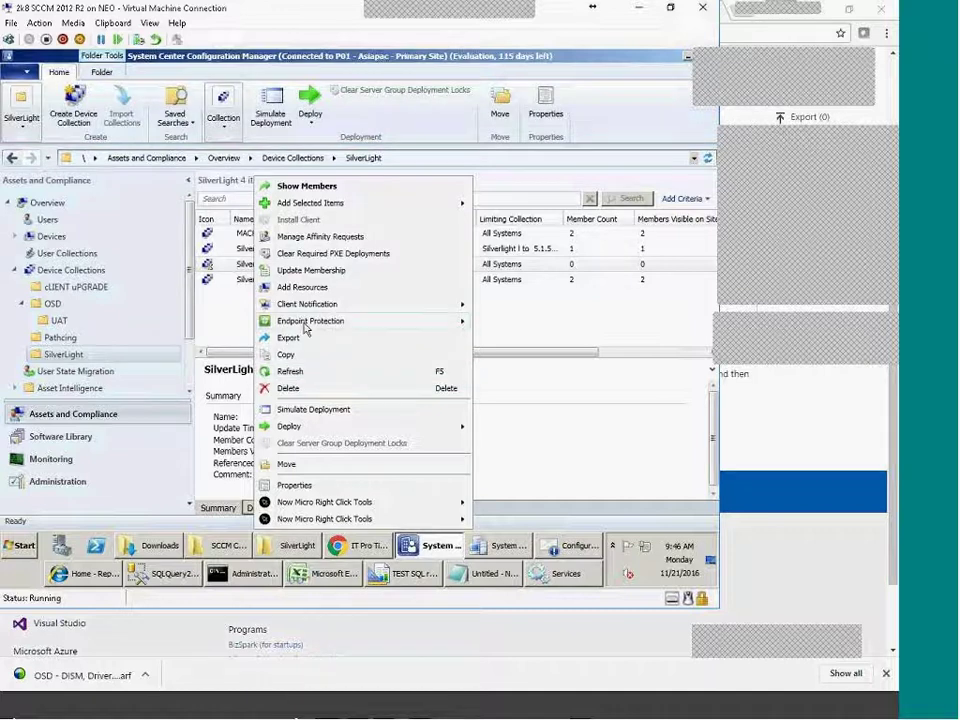
left_click(310, 287)
left_click(468, 232)
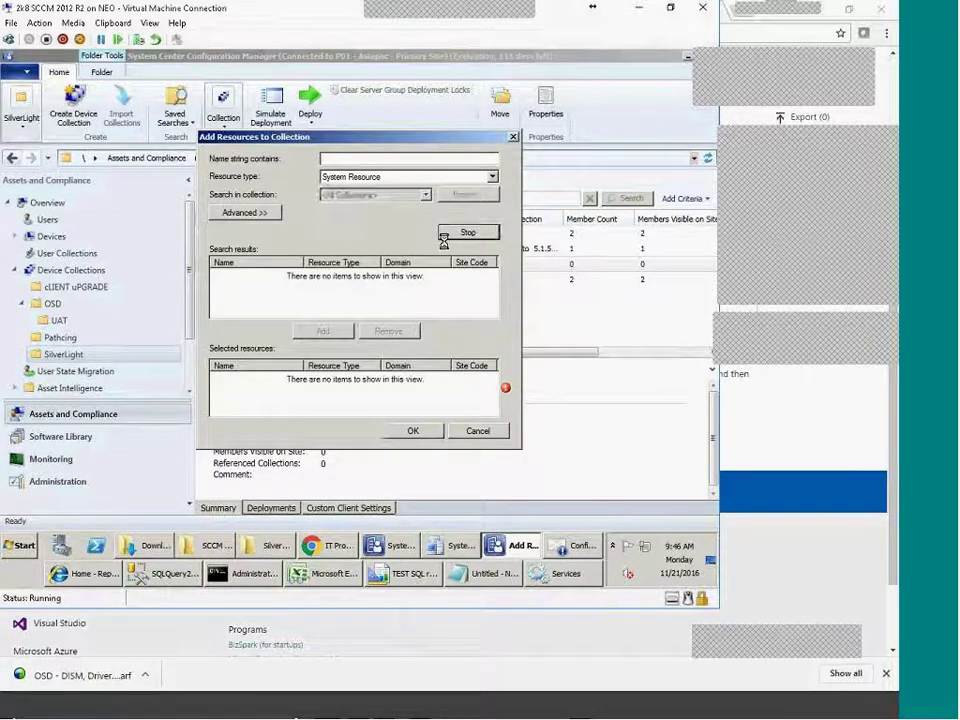
key("ctrl+a")
left_click(255, 286)
left_click(323, 331)
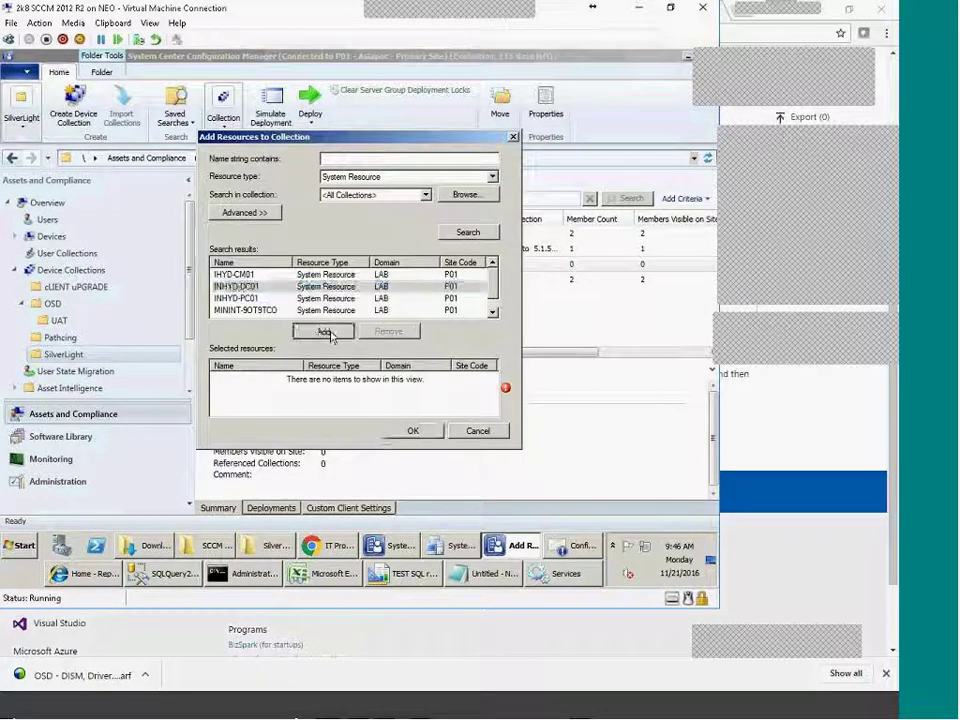
left_click(413, 431)
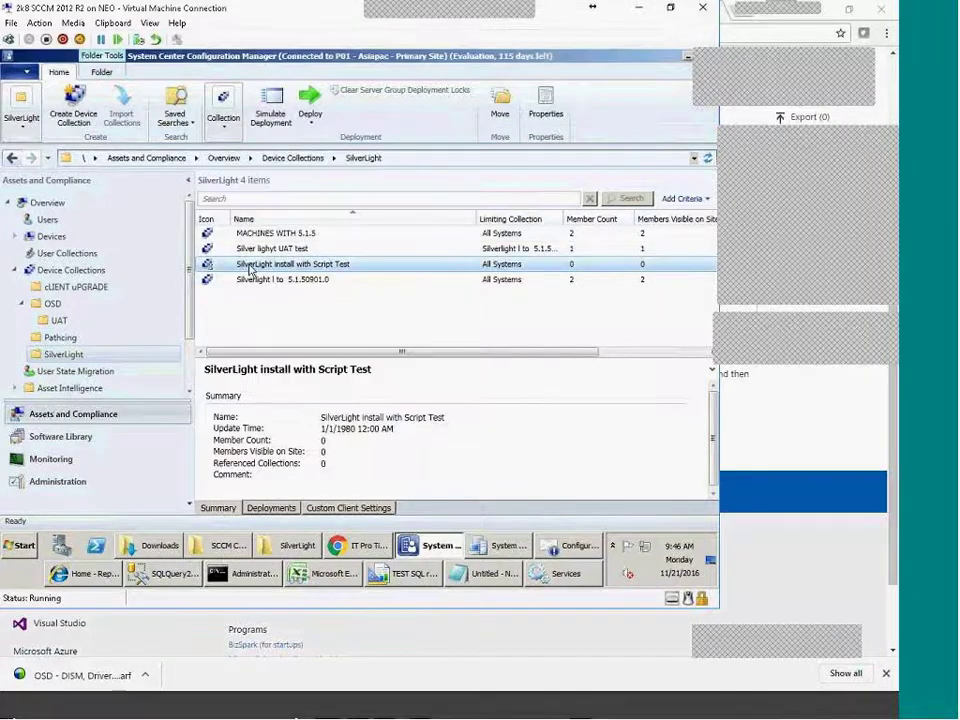
Step: Update the membership of the SilverLight install with Script Test collection
right_click(253, 268)
mouse_move(307, 313)
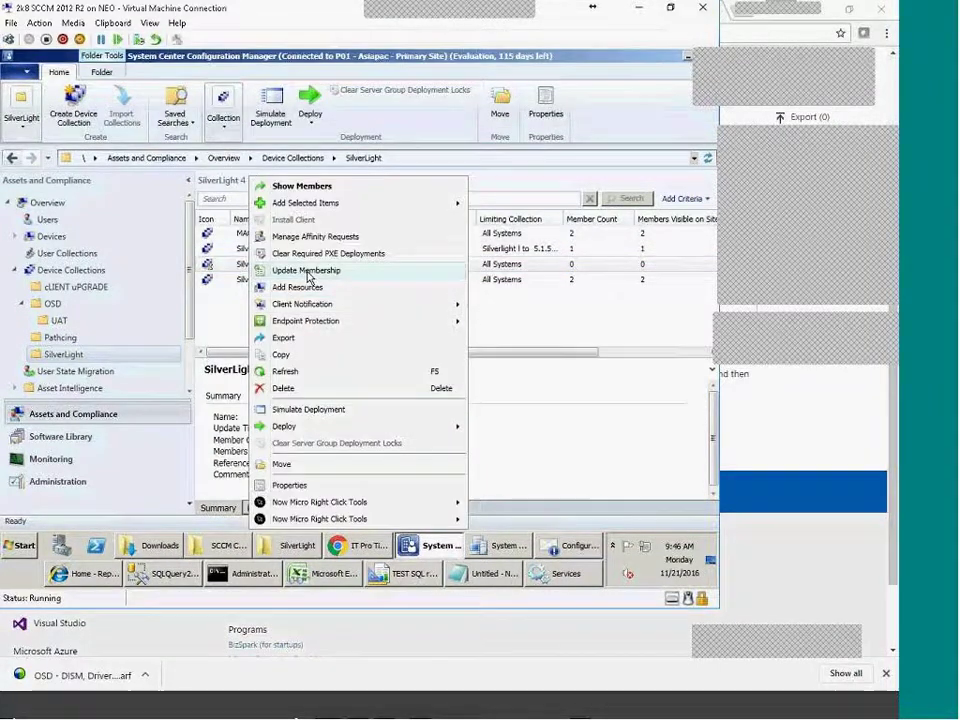
left_click(310, 270)
left_click(417, 344)
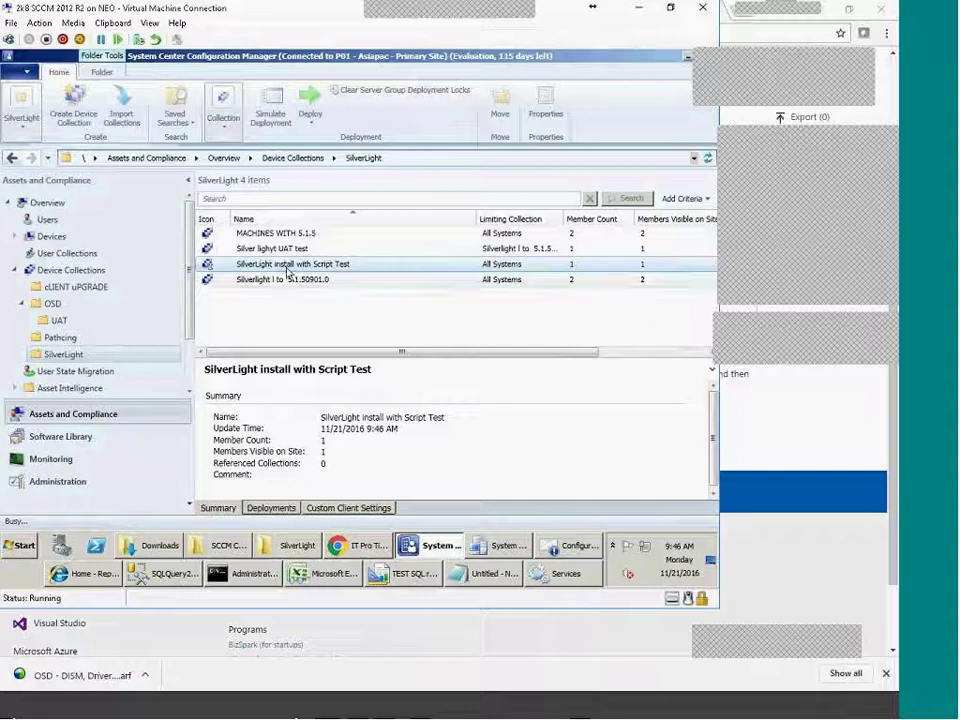
Step: Show the members of SilverLight install with Script Test and check the Silverlight entry among INHYD-DC01's installed applications in Resource Explorer
double_click(285, 266)
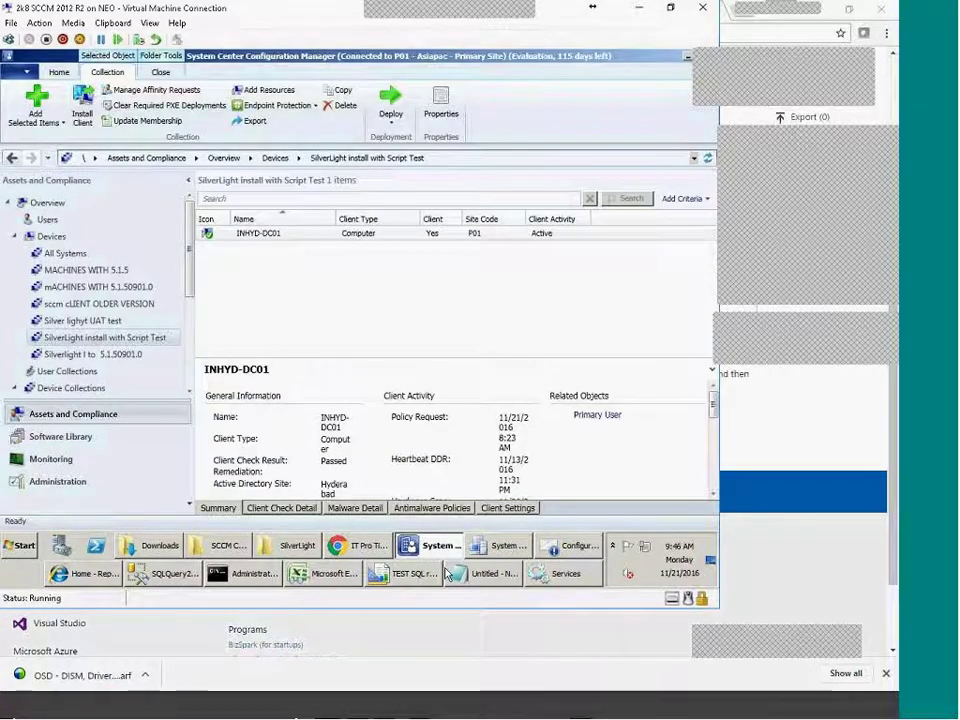
left_click(503, 553)
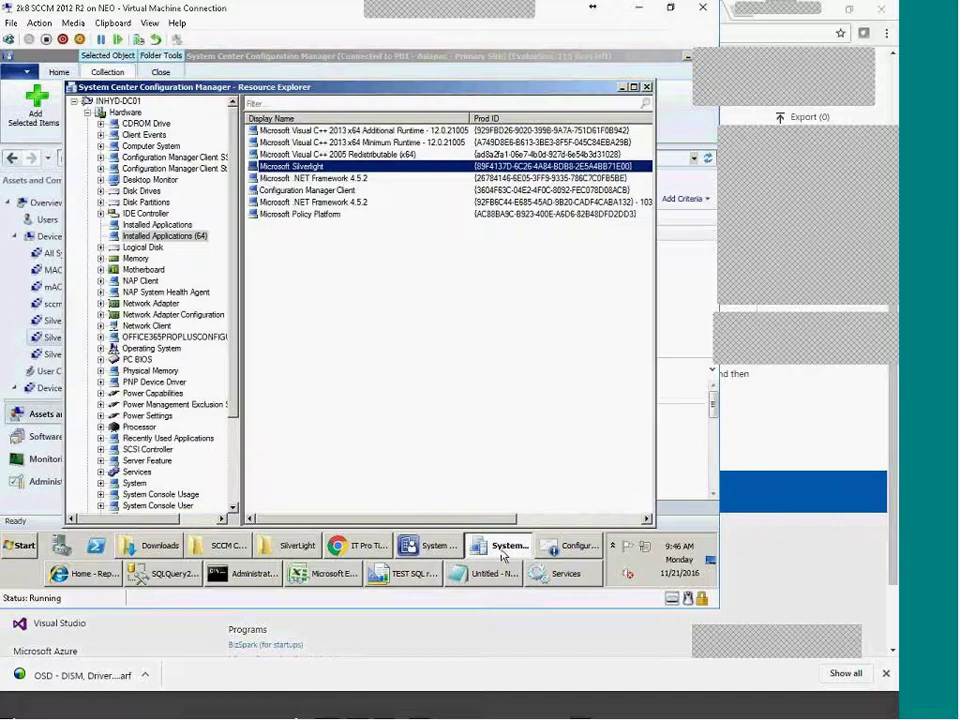
left_click(448, 549)
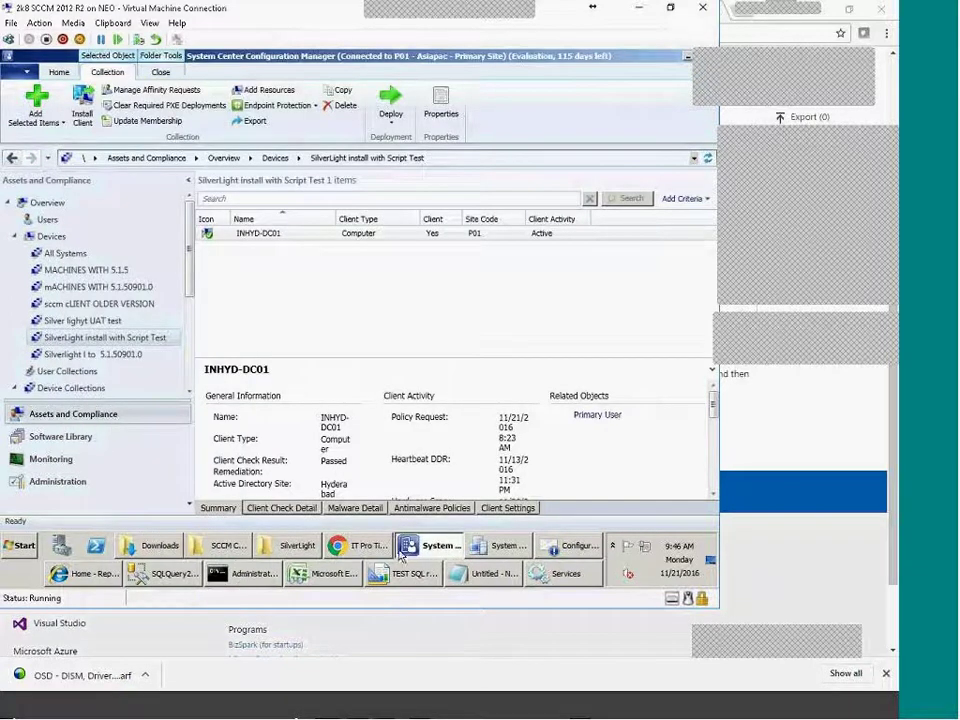
Step: Select the Silver light With ScriptBased package in the Software Library and review its programs and deployments
left_click(60, 436)
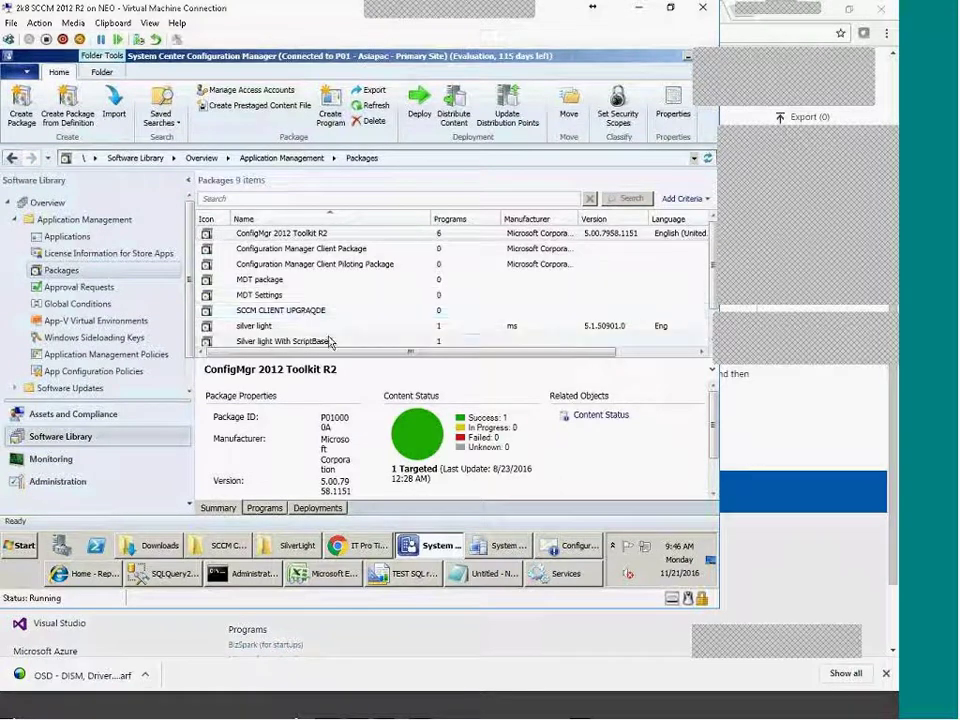
left_click(302, 341)
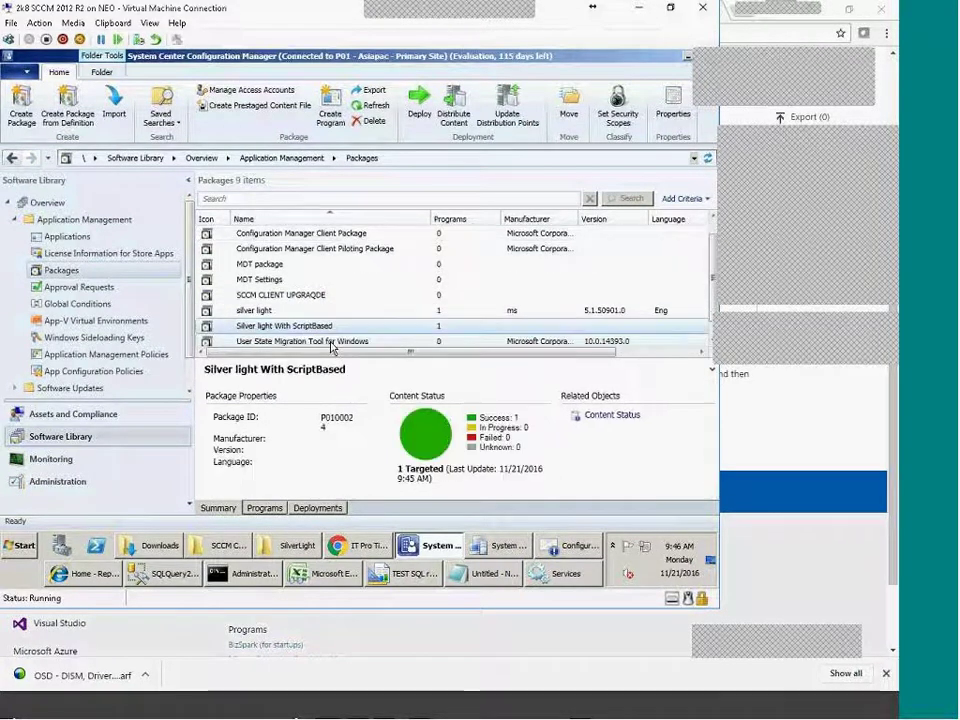
left_click(272, 508)
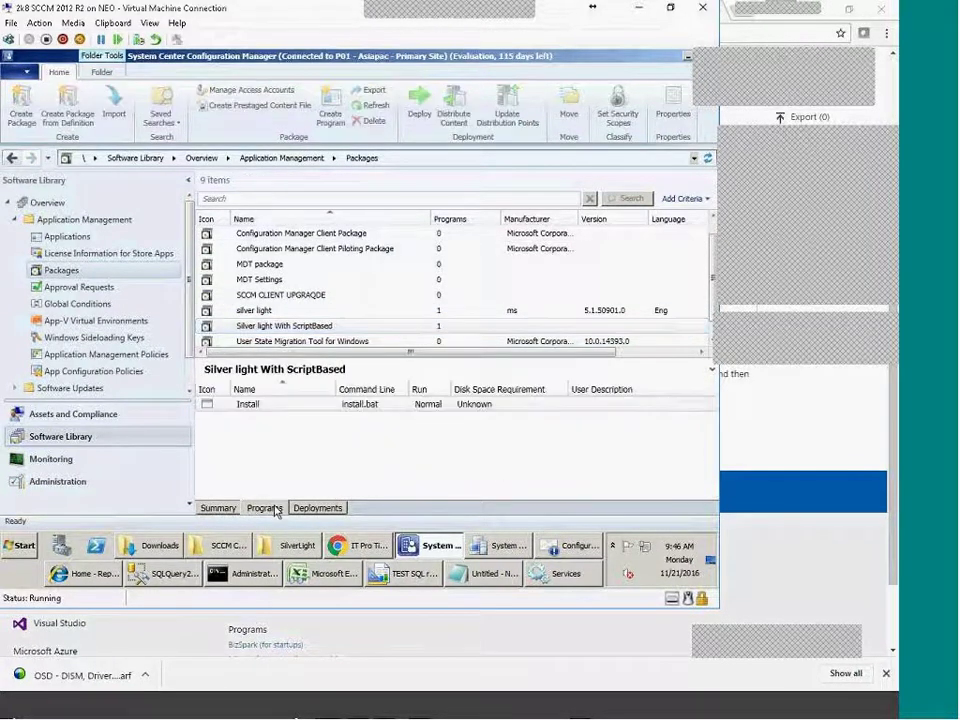
left_click(318, 508)
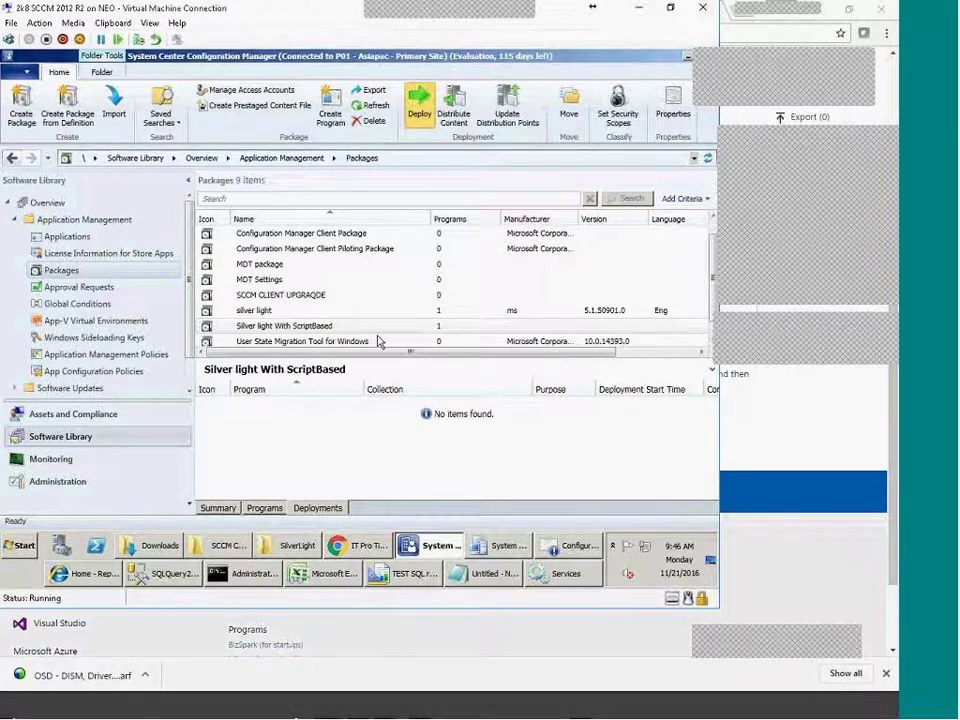
Step: Start deploying the Silver light With ScriptBased package and target the SilverLight install with Script Test collection in the SilverLight folder
left_click(419, 105)
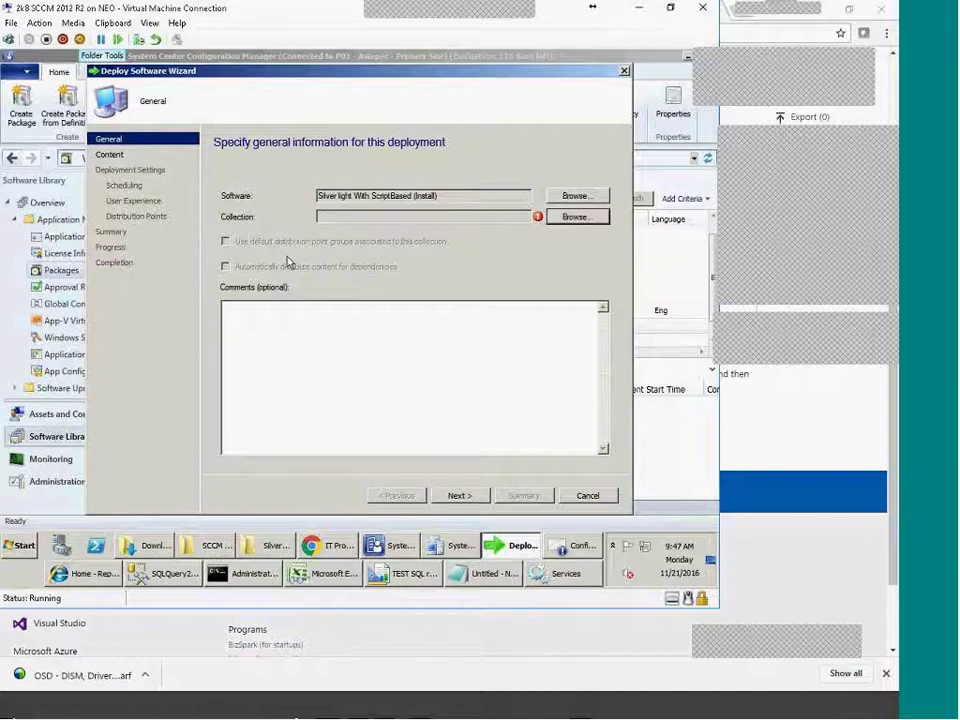
left_click(572, 216)
left_click(190, 234)
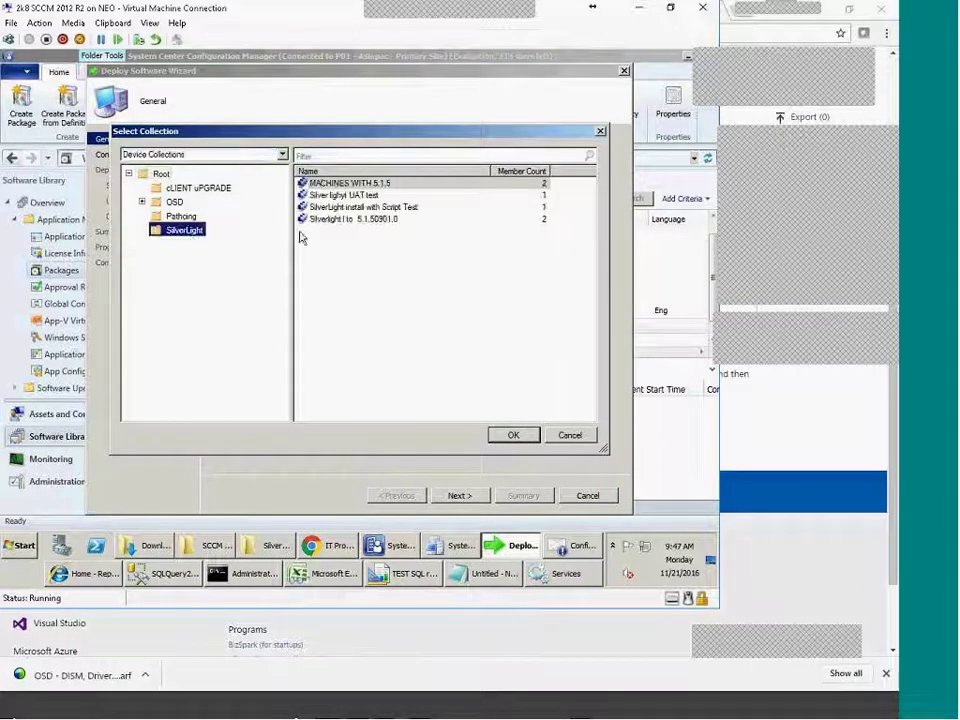
left_click(411, 208)
left_click(513, 436)
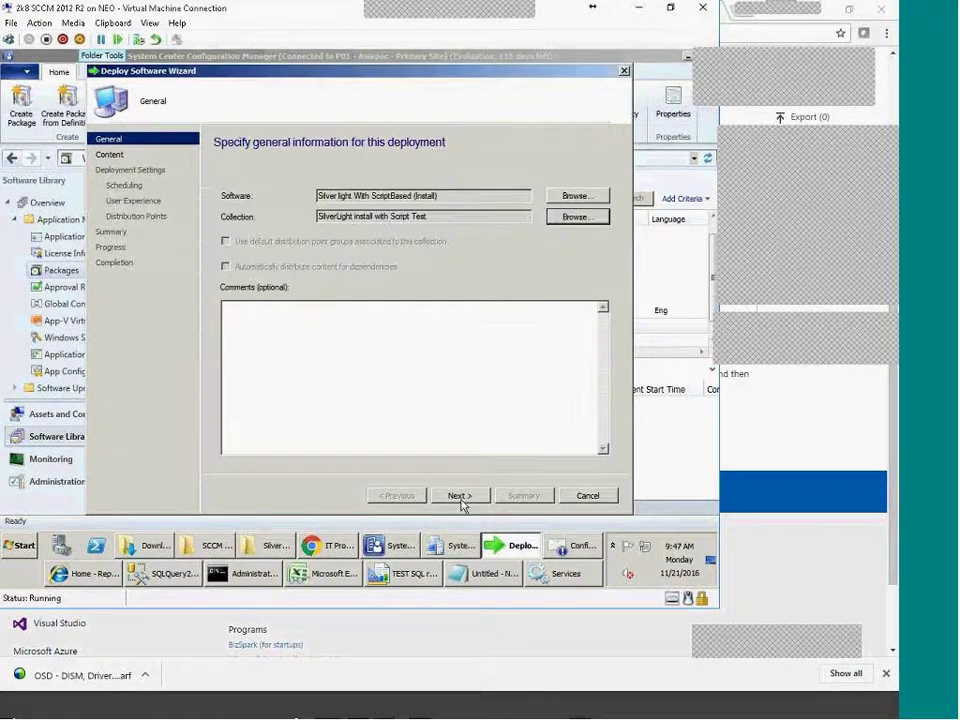
Step: Keep the existing content distribution point and set the deployment purpose to Available
left_click(459, 496)
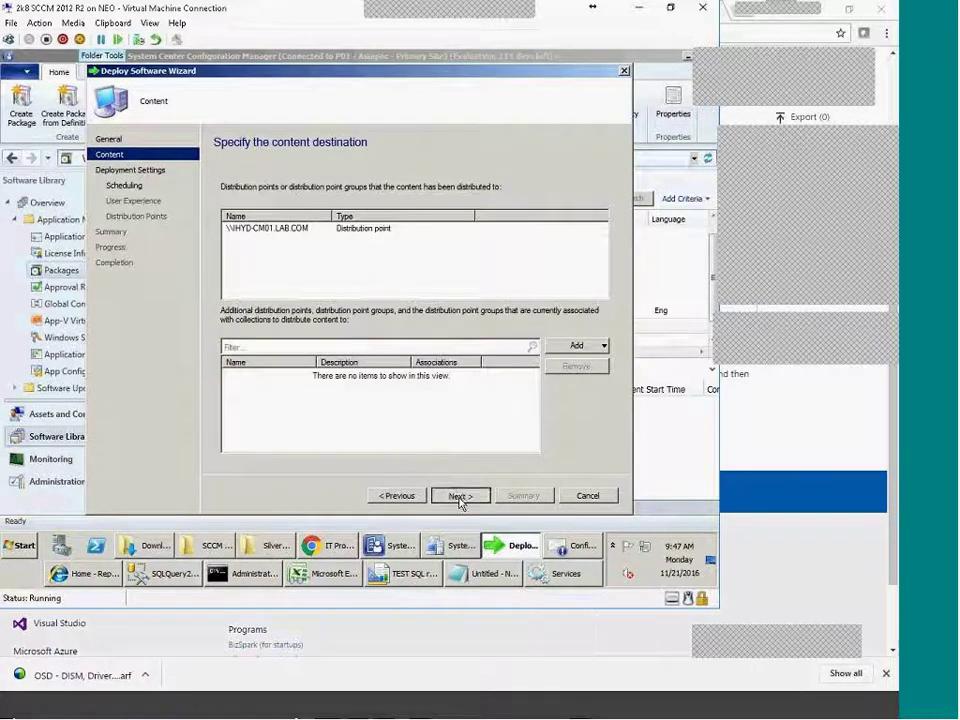
left_click(460, 497)
left_click(318, 213)
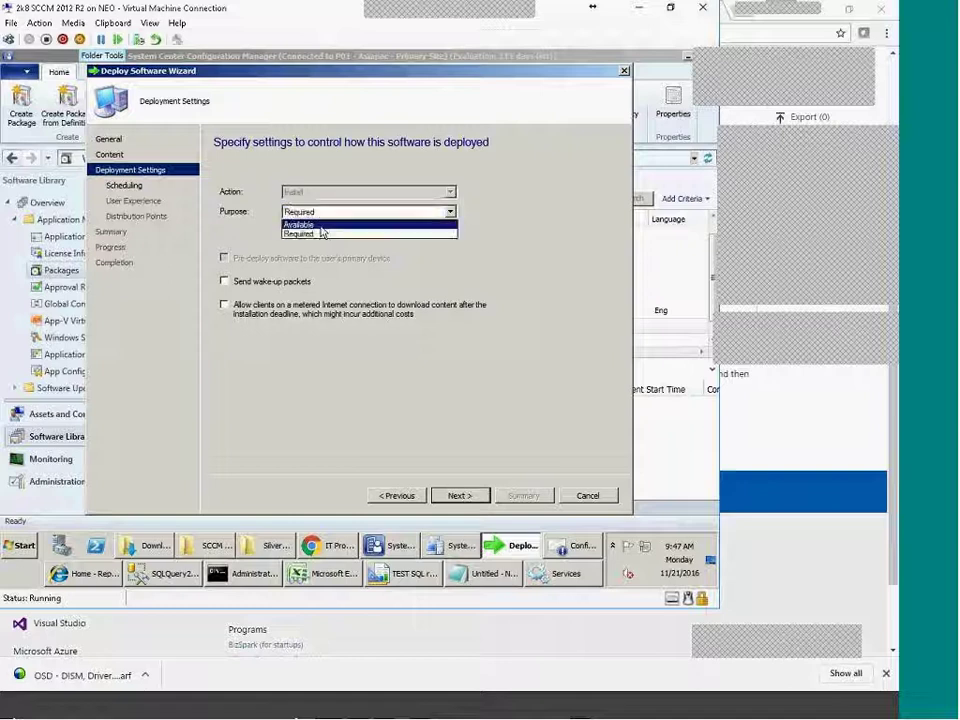
left_click(313, 223)
left_click(470, 498)
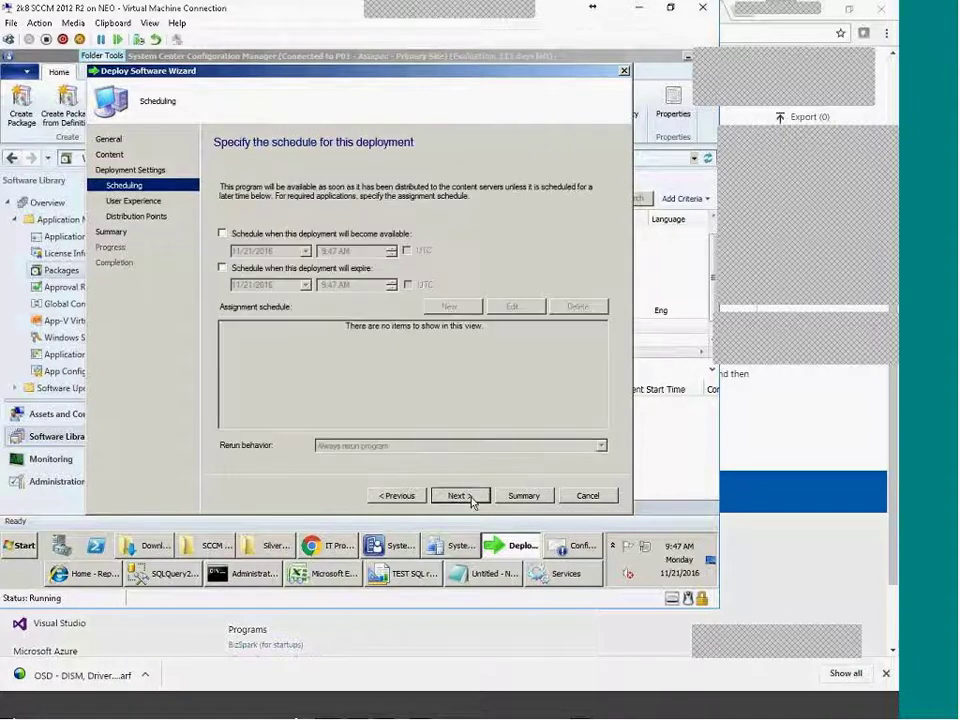
Step: Schedule the deployment to become available on 11/21/2016 at 9:47 AM and complete the wizard with the remaining defaults
left_click(311, 235)
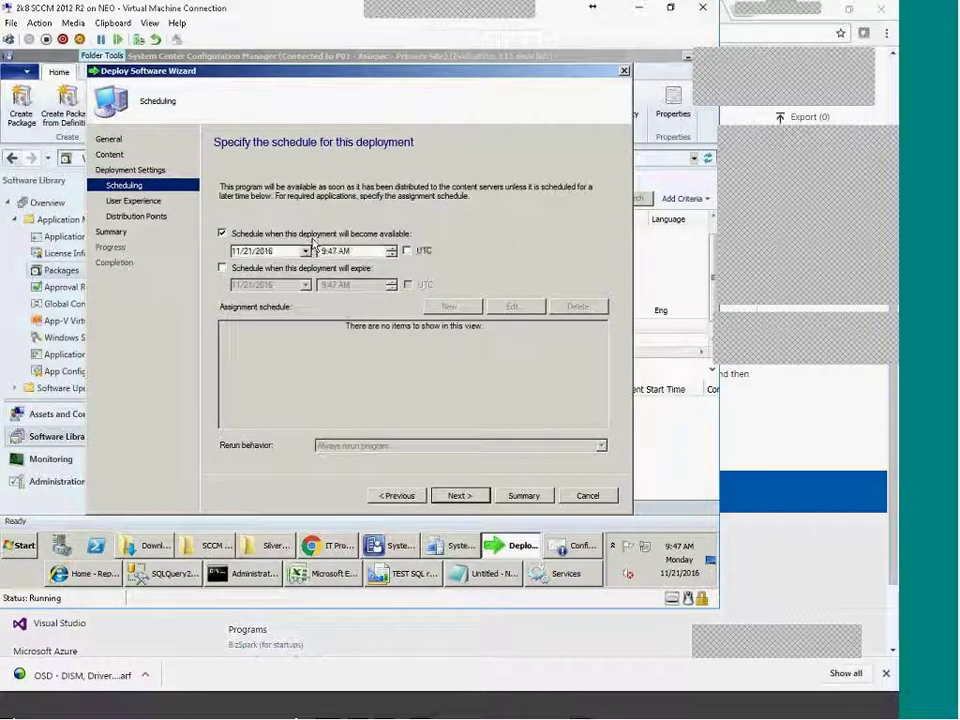
left_click(458, 495)
left_click(458, 496)
left_click(459, 497)
left_click(458, 496)
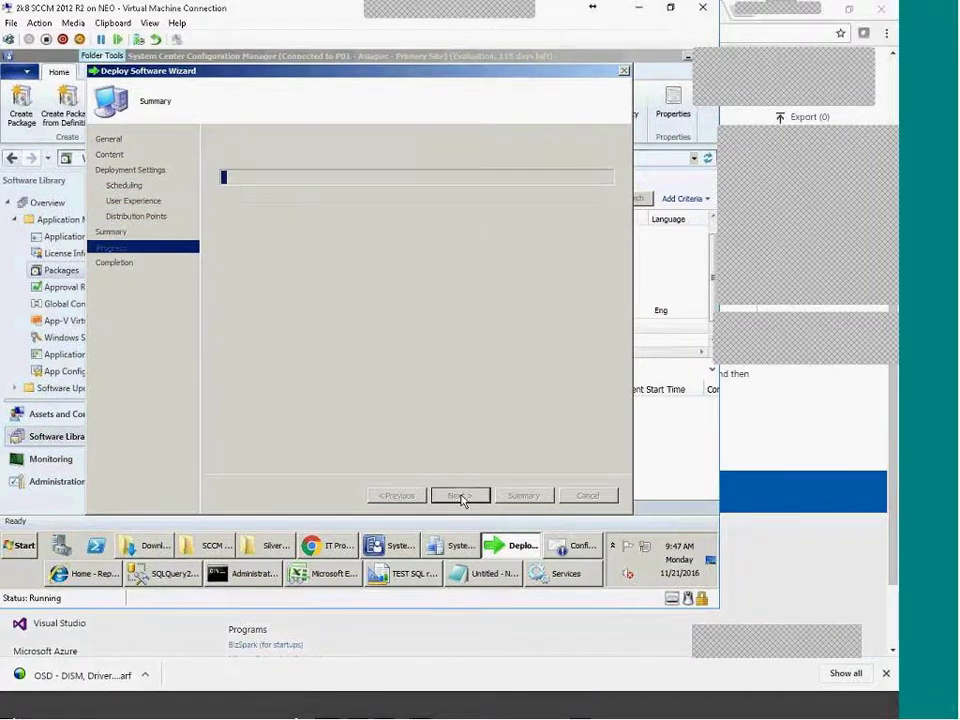
left_click(589, 496)
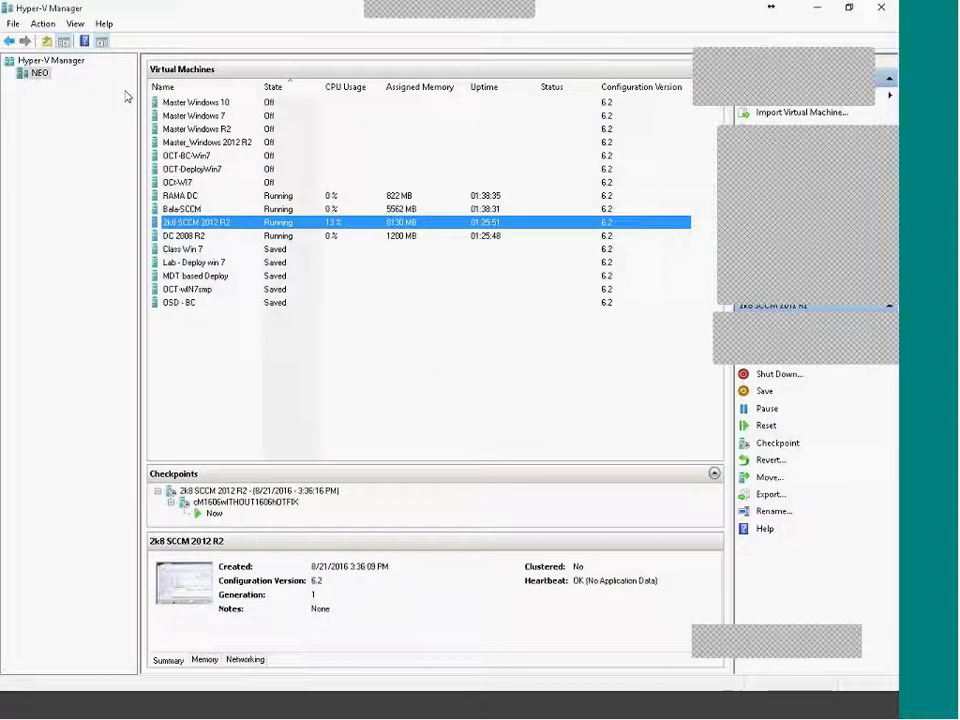
Step: Connect to the DC 2008 R2 virtual machine from Hyper-V Manager and open its Configuration Manager client properties in Control Panel
right_click(204, 238)
left_click(225, 243)
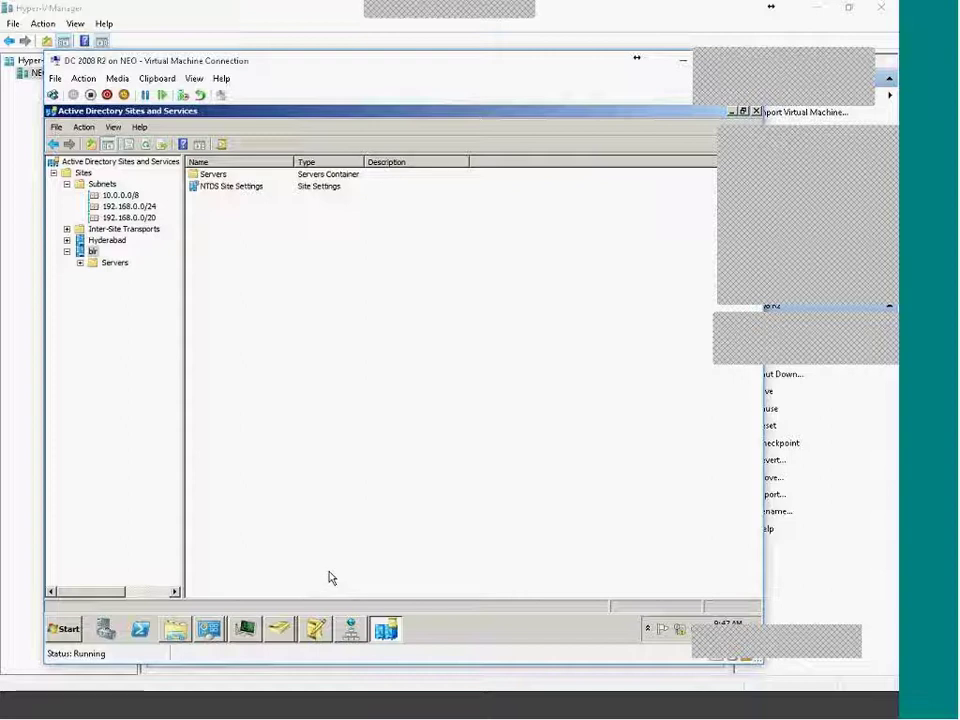
left_click(67, 630)
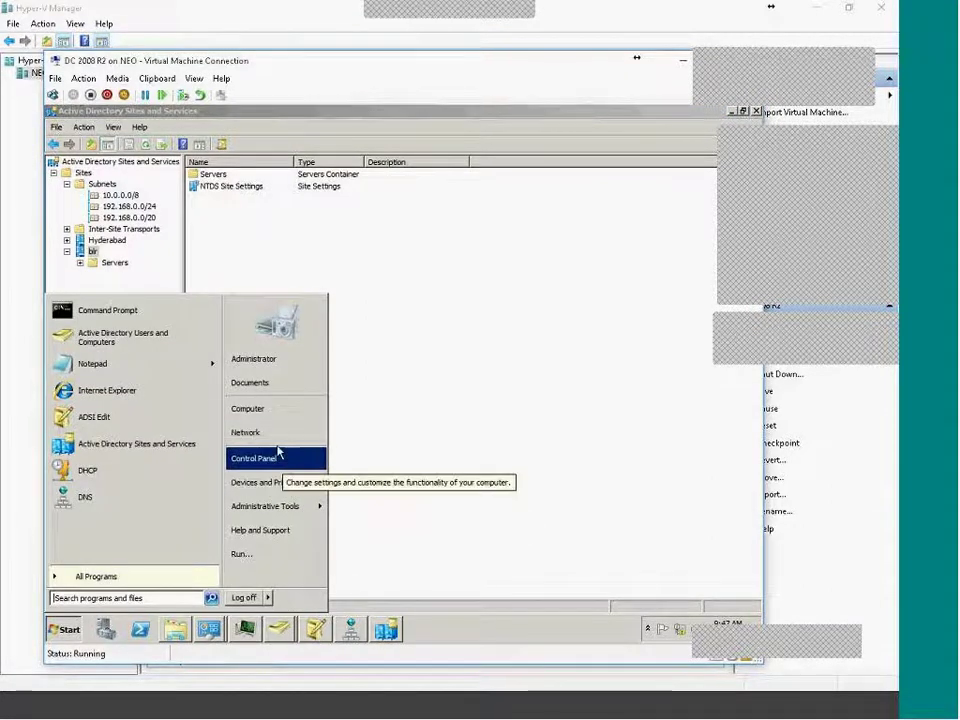
left_click(273, 459)
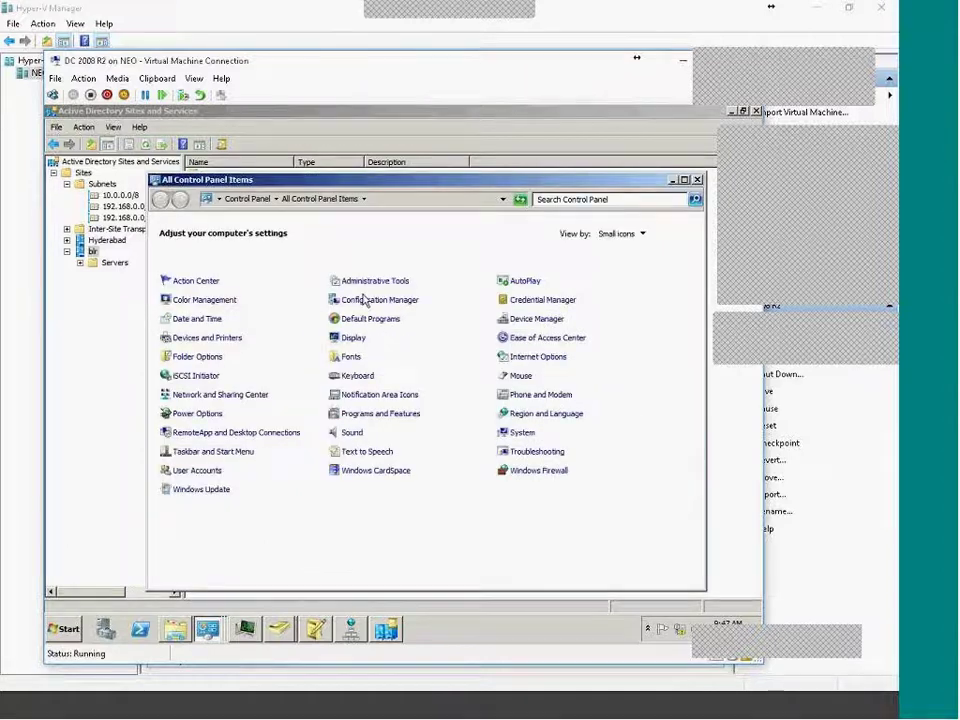
left_click(375, 302)
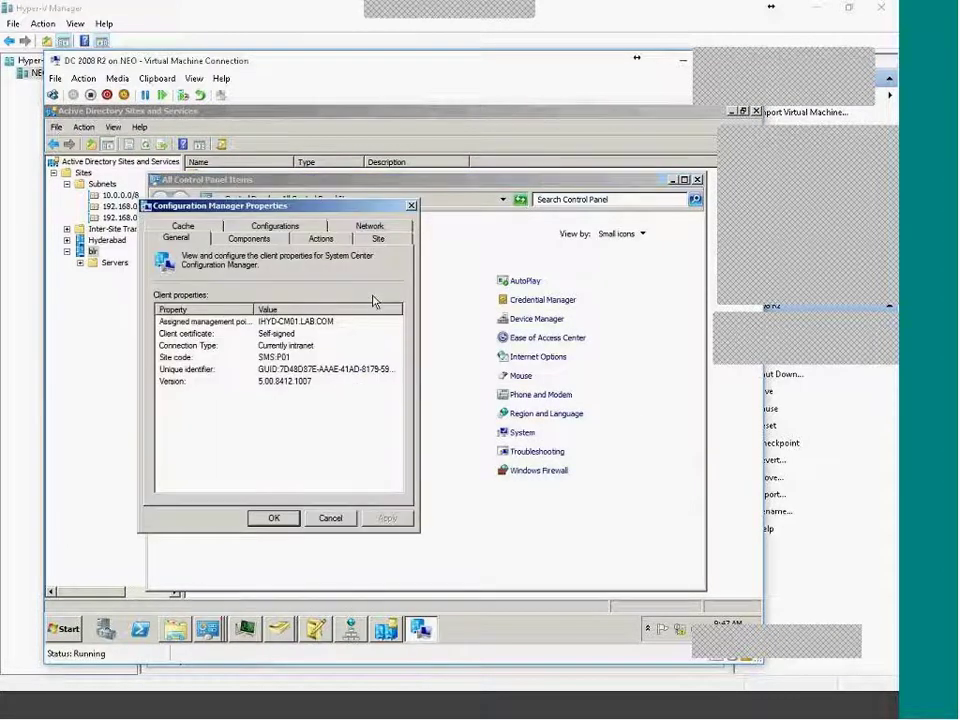
Step: Run the Machine Policy Retrieval & Evaluation Cycle on the client and close the Configuration Manager properties
left_click(321, 238)
left_click(236, 366)
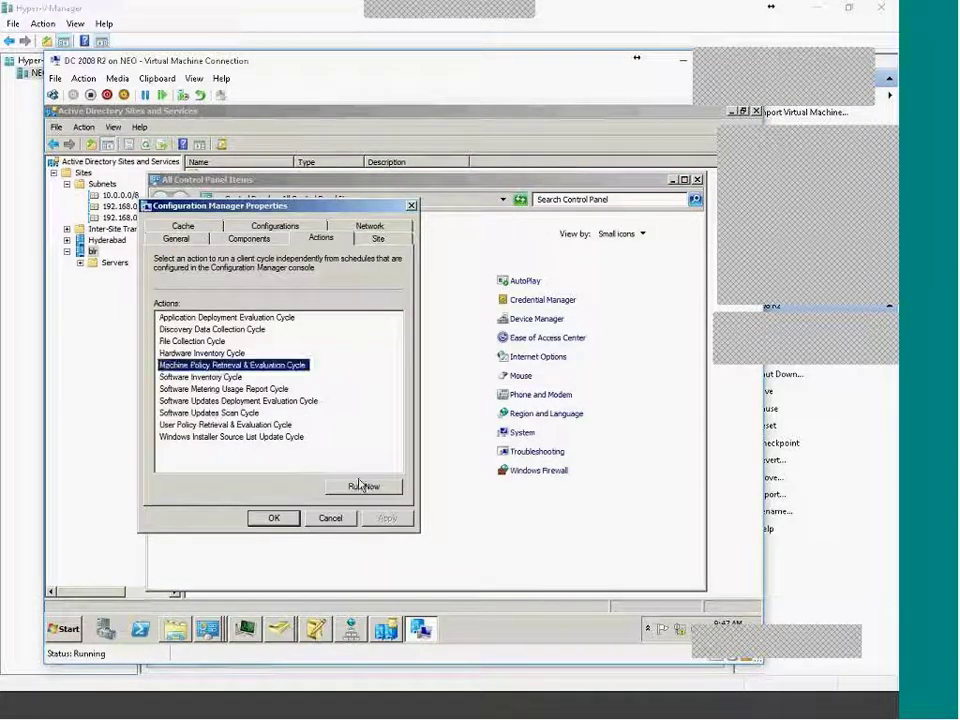
left_click(383, 484)
left_click(505, 405)
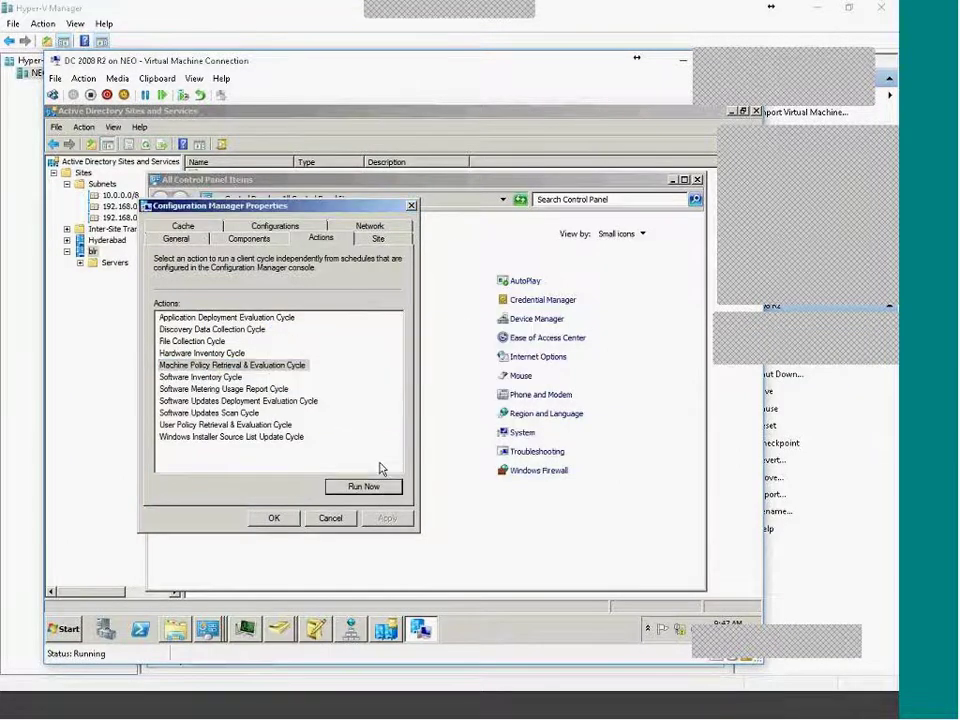
left_click(311, 519)
Step: Return to the DC 2008 R2 virtual machine and open Software Center from Microsoft System Center's Configuration Manager programs
left_click(713, 705)
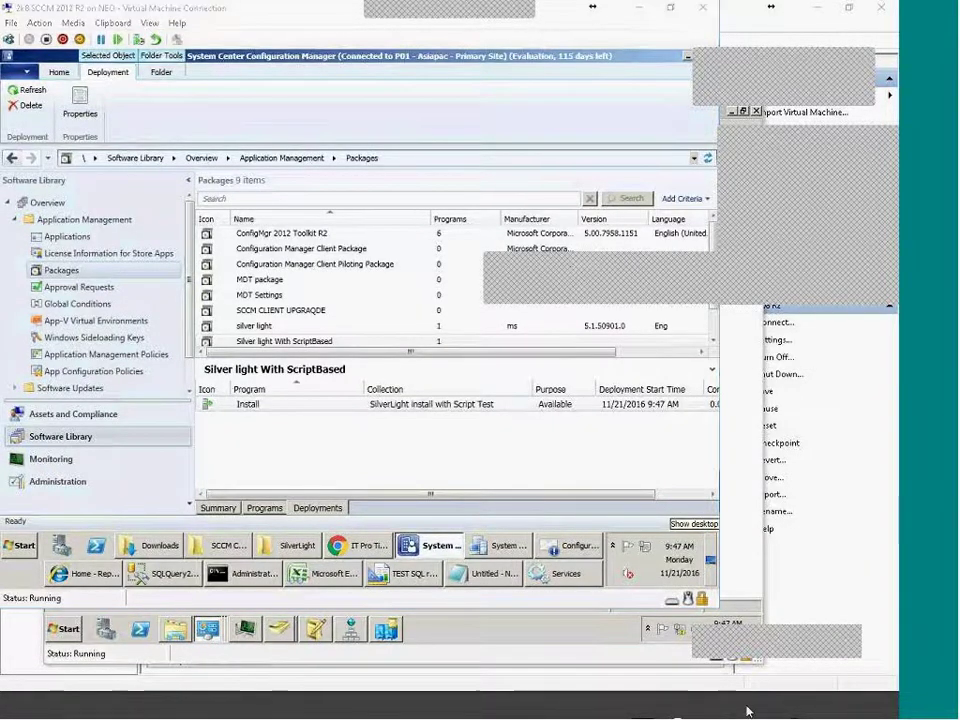
left_click(652, 643)
left_click(649, 637)
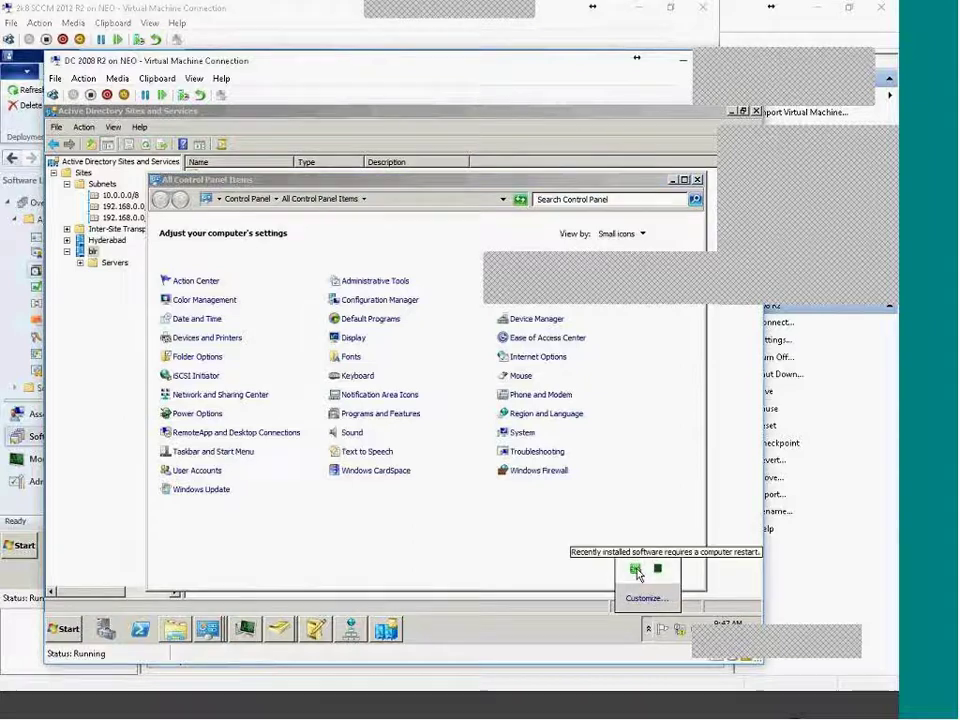
left_click(76, 630)
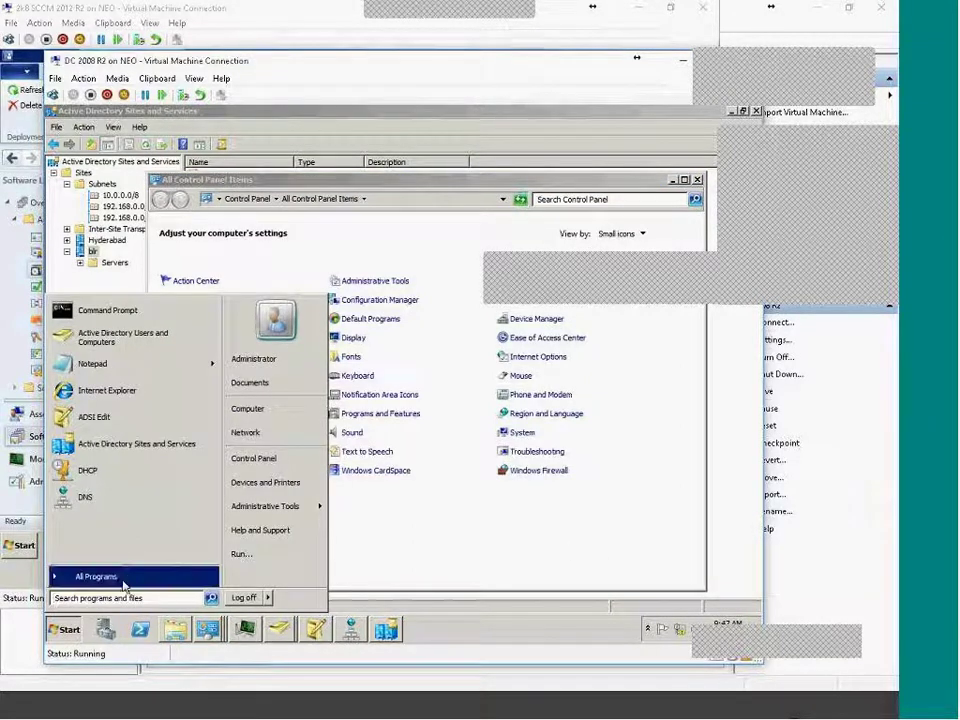
left_click(92, 576)
left_click(126, 390)
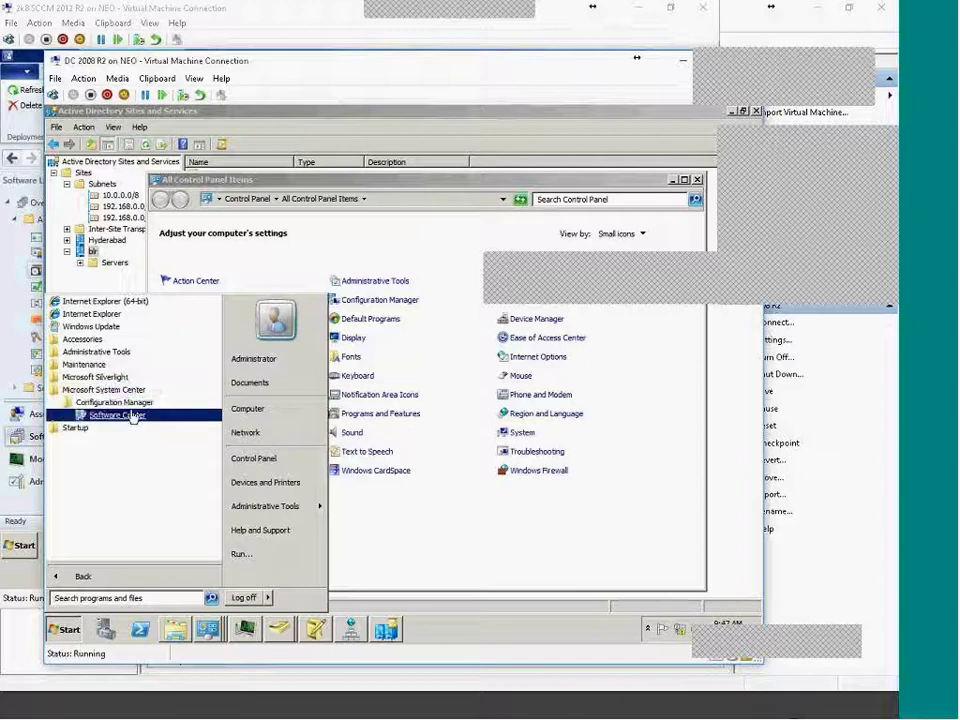
left_click(132, 413)
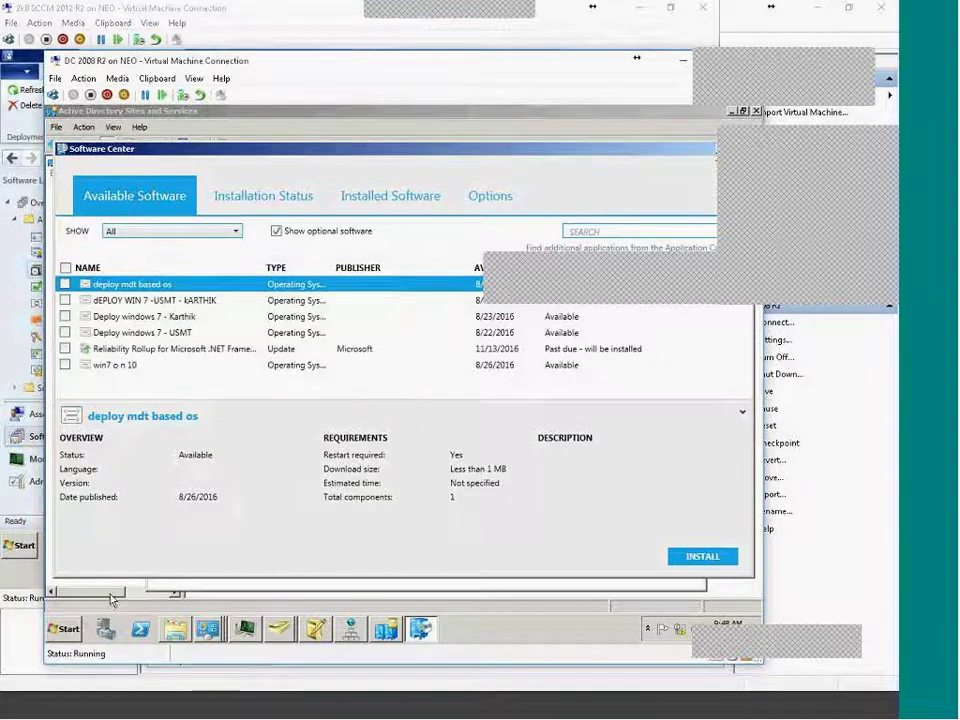
Step: Set the client's taskbar buttons to Never combine and apply the taskbar properties
right_click(504, 643)
left_click(518, 630)
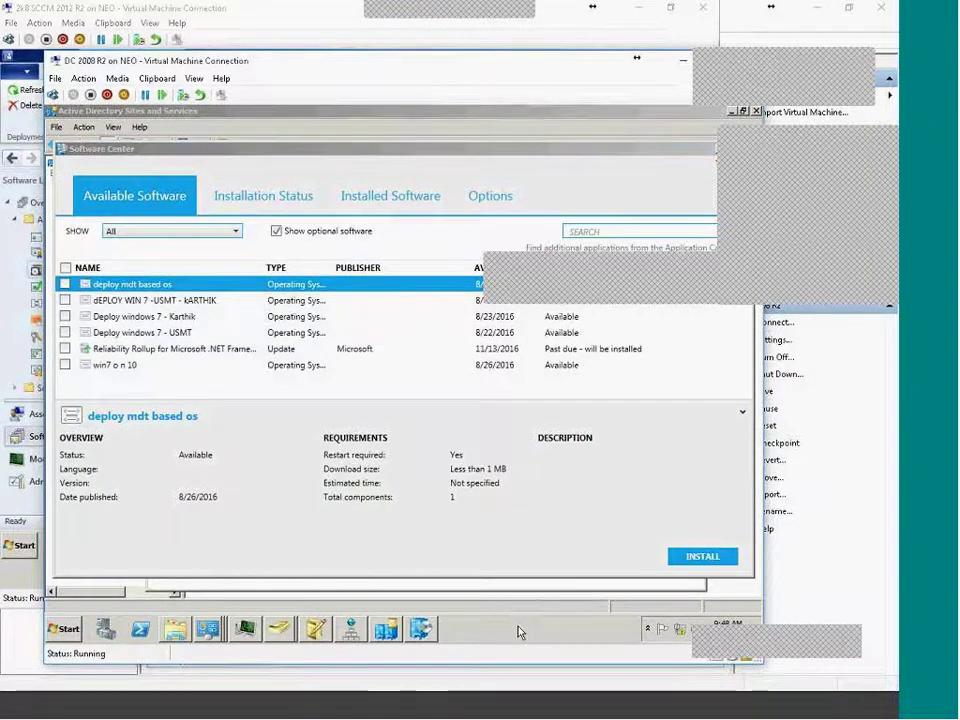
left_click(240, 428)
left_click(205, 459)
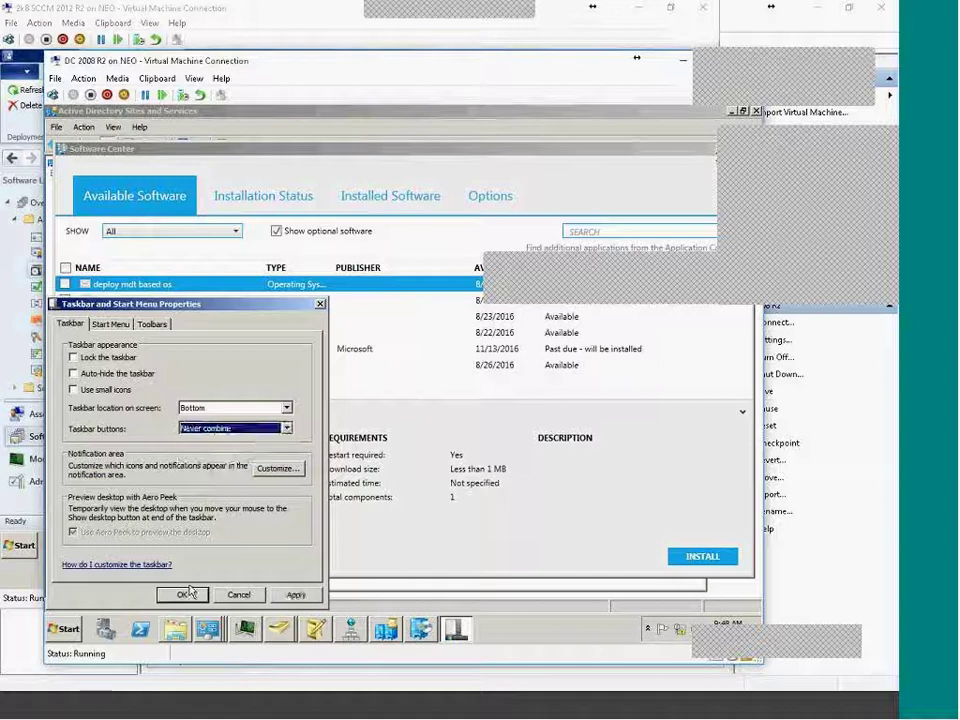
left_click(182, 594)
Step: Close the Active Directory Users and Computers, ADSI Edit and System windows on the client
right_click(445, 633)
left_click(445, 633)
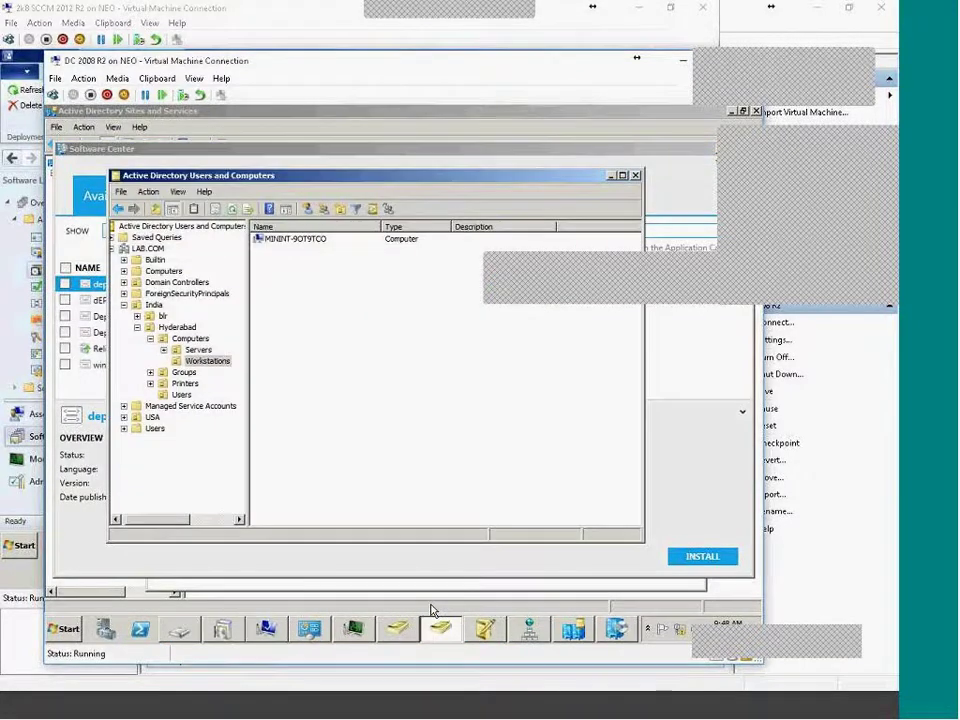
left_click(455, 633)
right_click(455, 633)
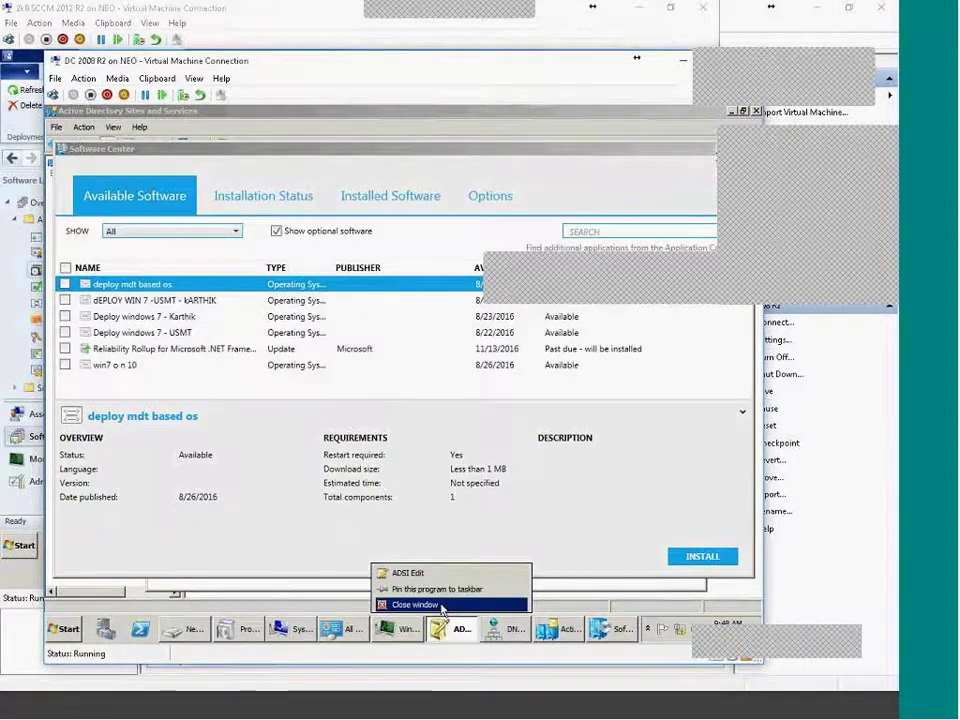
left_click(411, 605)
right_click(405, 629)
left_click(545, 629)
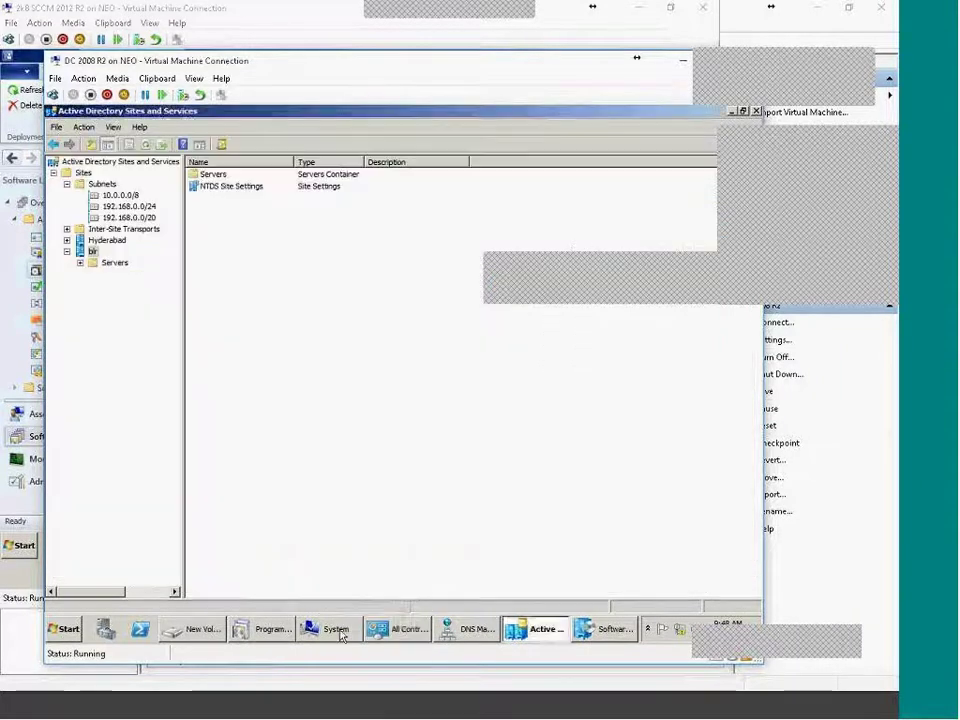
right_click(332, 629)
left_click(313, 596)
Step: Close the Programs and Features, New Volume, All Control Panel Items and DNS Manager windows on the client
right_click(280, 629)
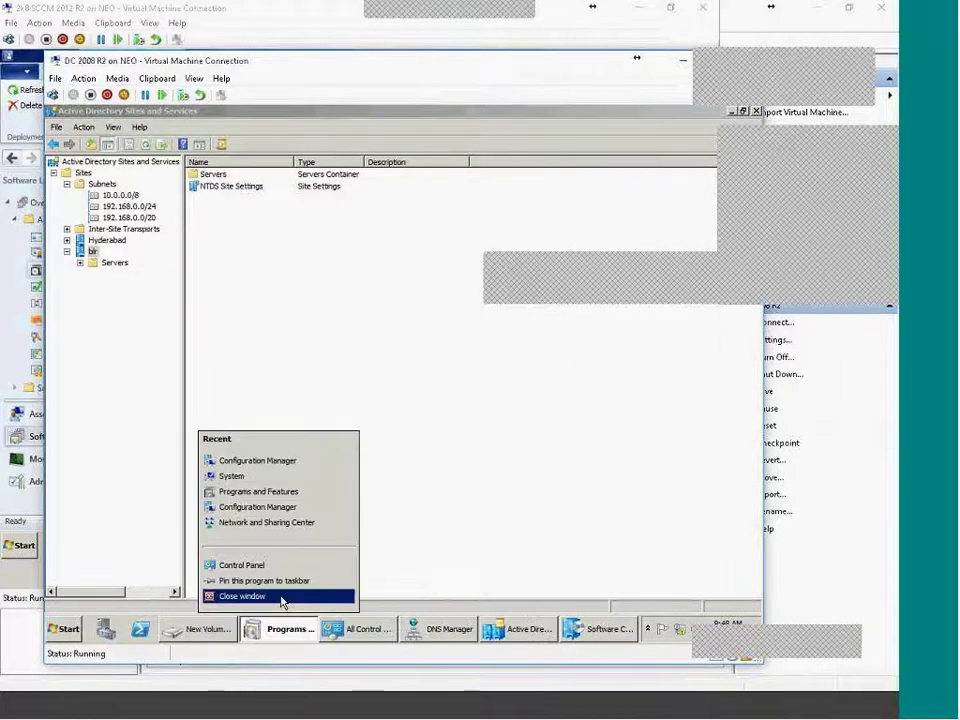
left_click(289, 596)
right_click(210, 629)
left_click(209, 596)
right_click(253, 630)
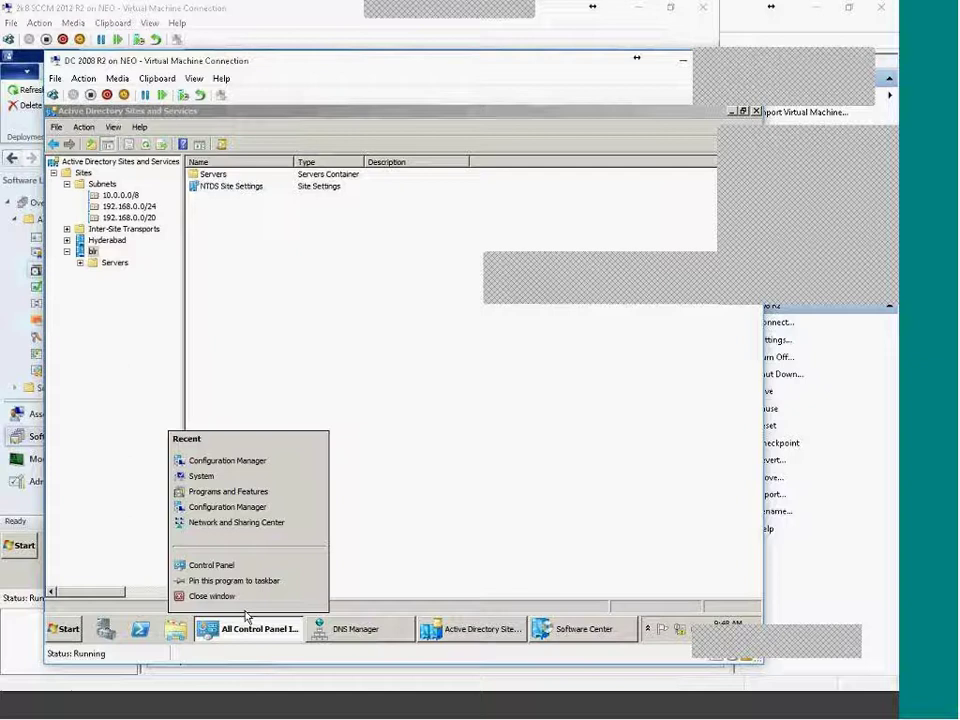
left_click(222, 596)
right_click(250, 629)
left_click(275, 603)
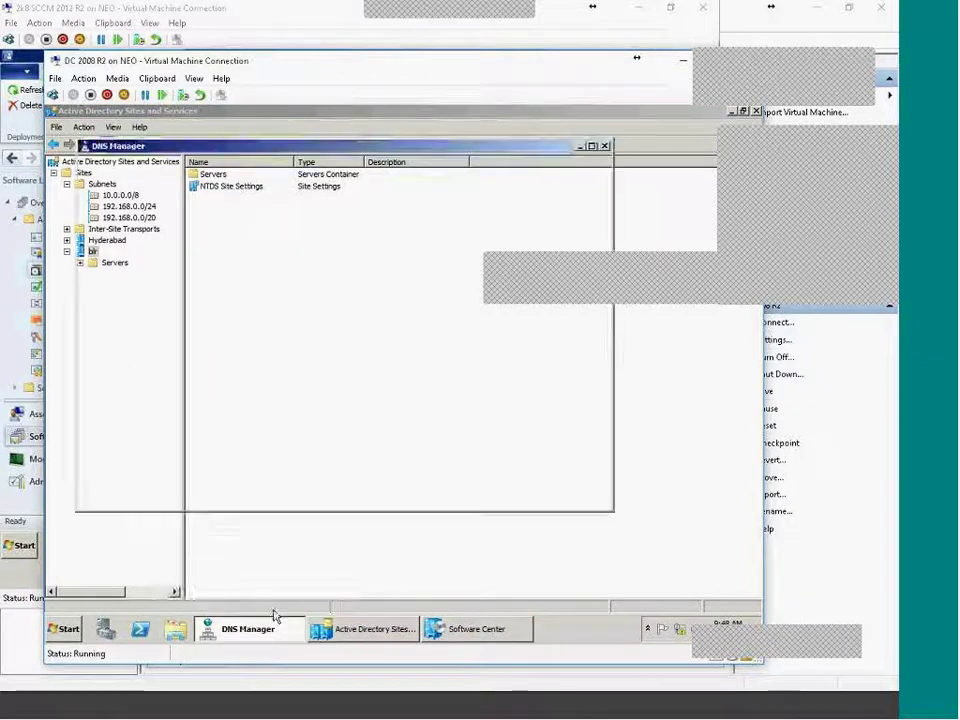
Step: Cancel the open blr Properties dialog and close Active Directory Sites and Services, leaving only Software Center open
right_click(262, 629)
left_click(274, 605)
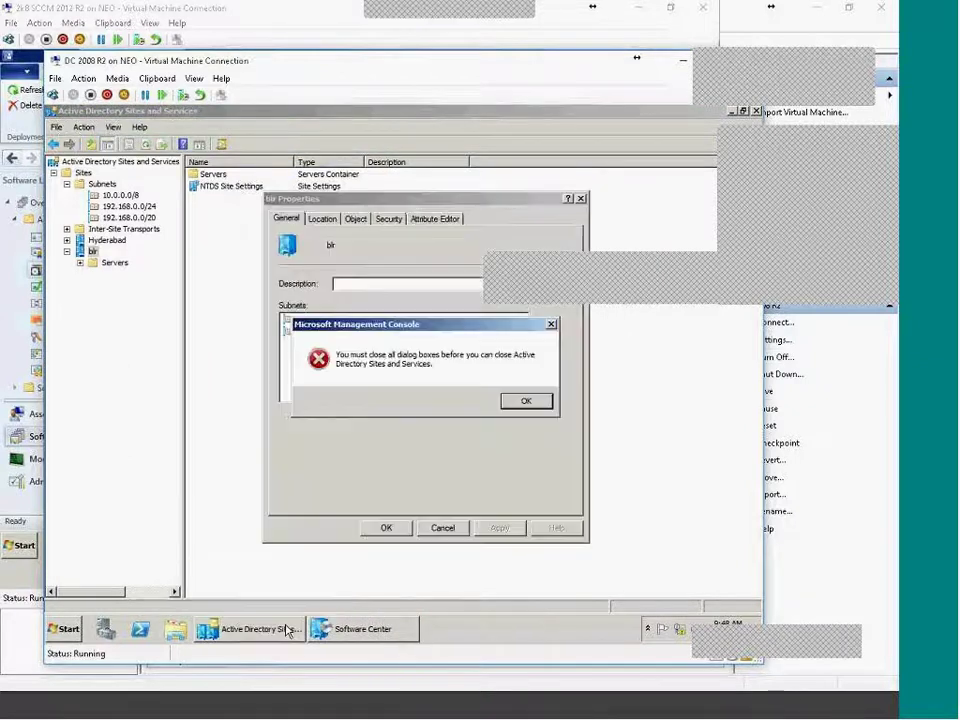
left_click(528, 402)
left_click(441, 527)
right_click(280, 629)
left_click(279, 607)
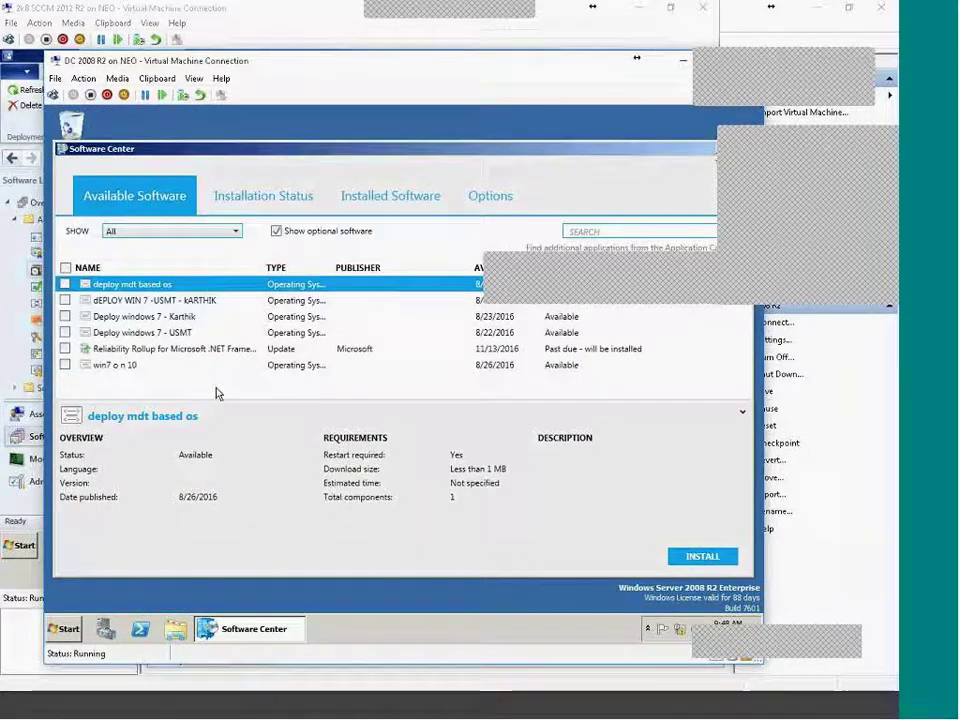
Step: Run the Machine Policy Retrieval & Evaluation Cycle again from the client's Configuration Manager properties and return to Software Center
left_click(72, 629)
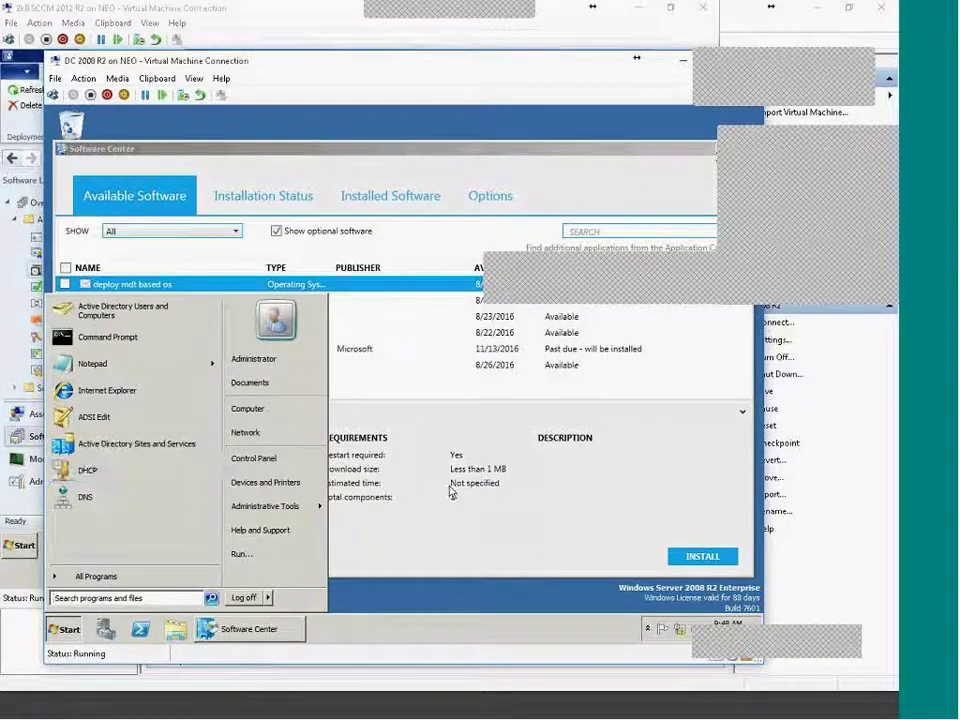
left_click(262, 459)
double_click(350, 287)
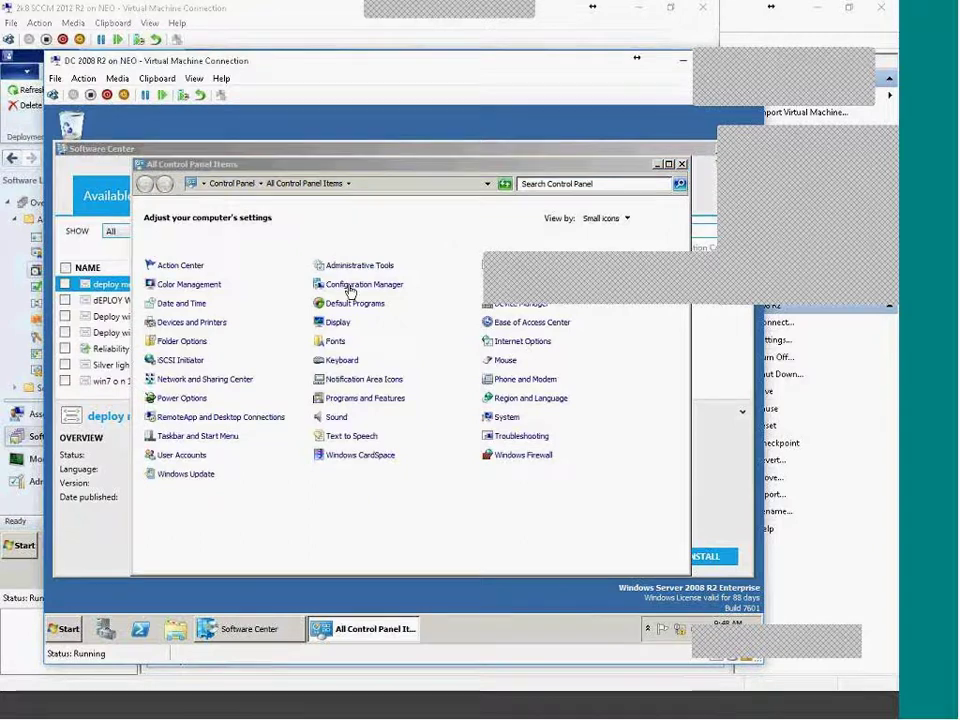
left_click(244, 160)
left_click(205, 288)
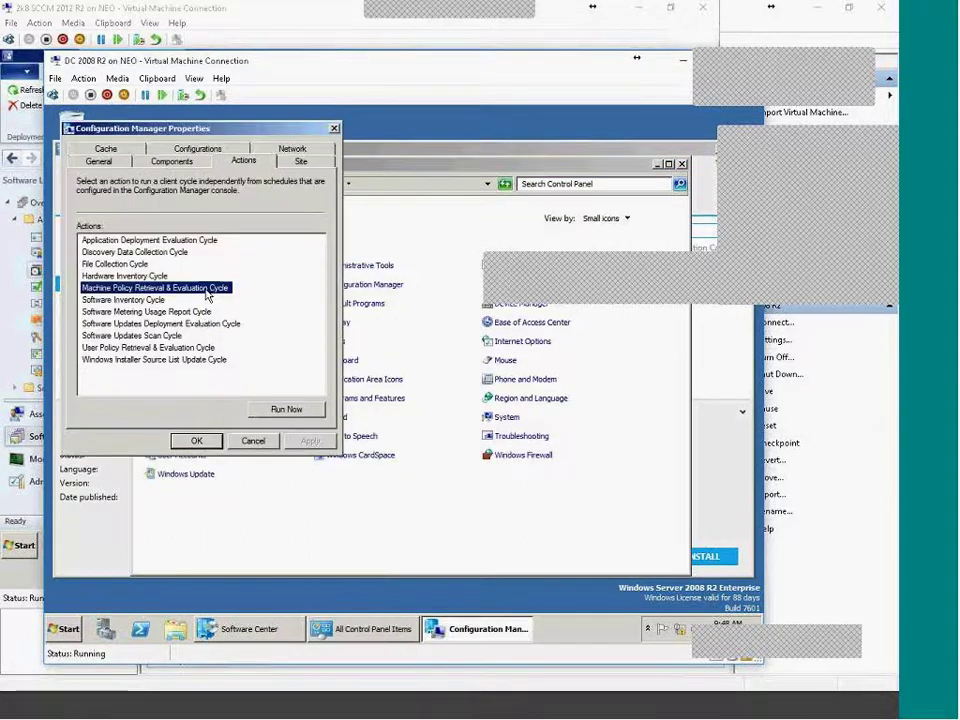
left_click(286, 409)
left_click(508, 407)
left_click(196, 440)
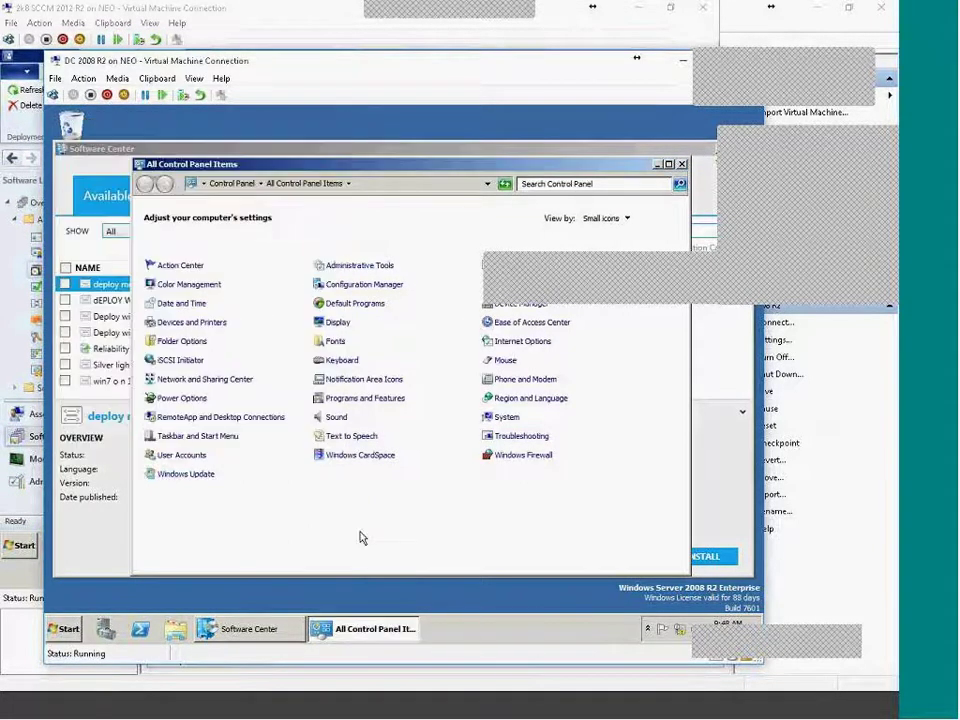
left_click(362, 628)
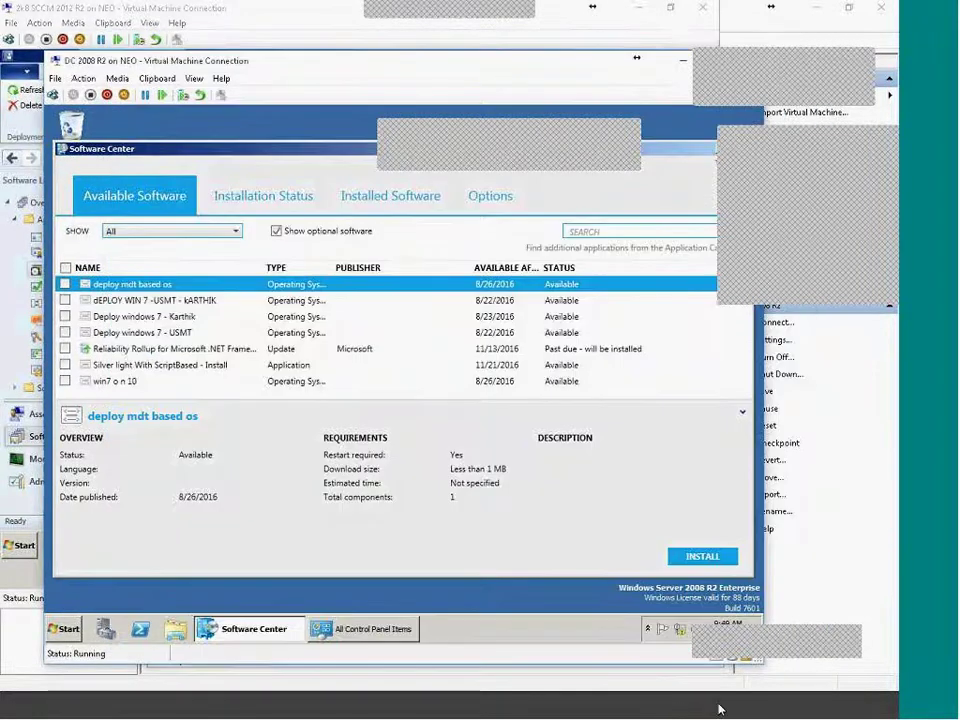
Step: Switch to the SCCM 2012 R2 server's SilverLight source folder and view the VBScript install file in Notepad, then close it
left_click(718, 709)
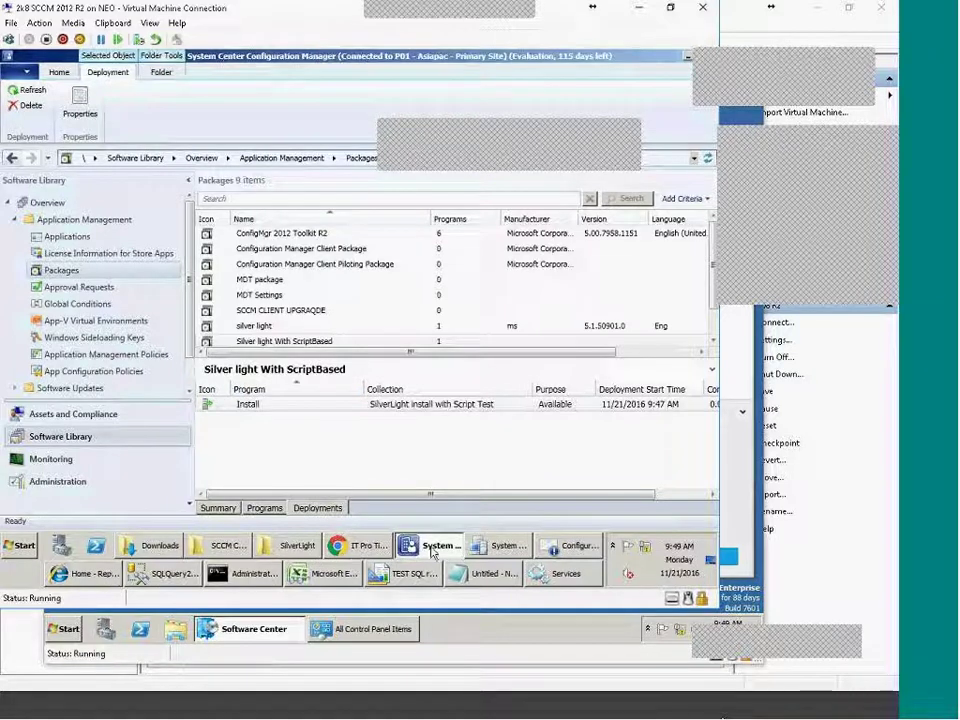
left_click(297, 545)
left_click(285, 307)
right_click(258, 215)
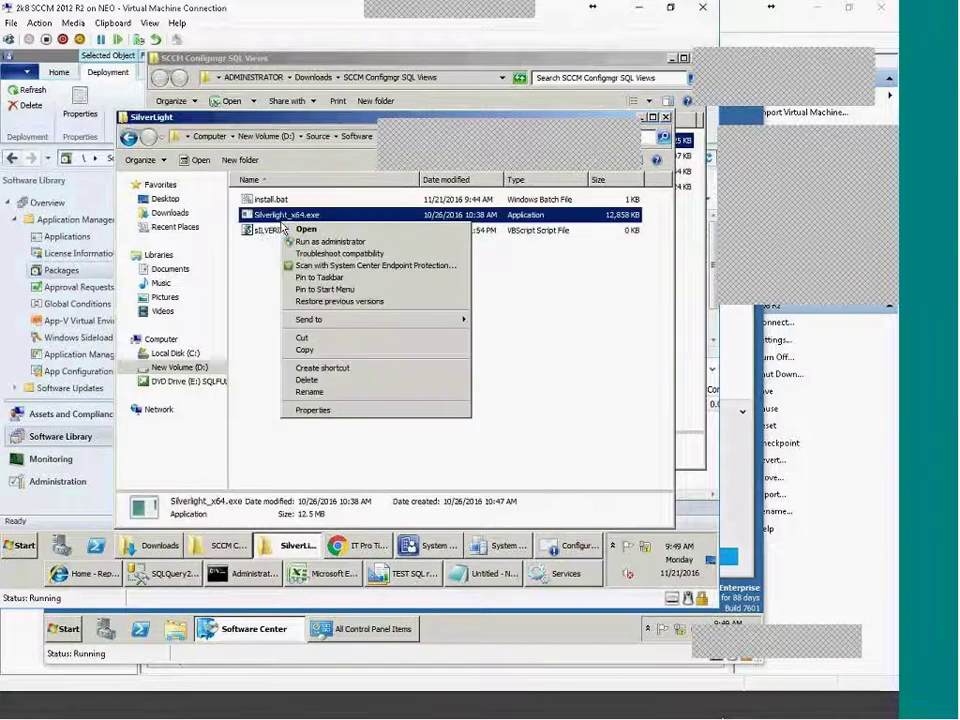
right_click(262, 231)
left_click(284, 252)
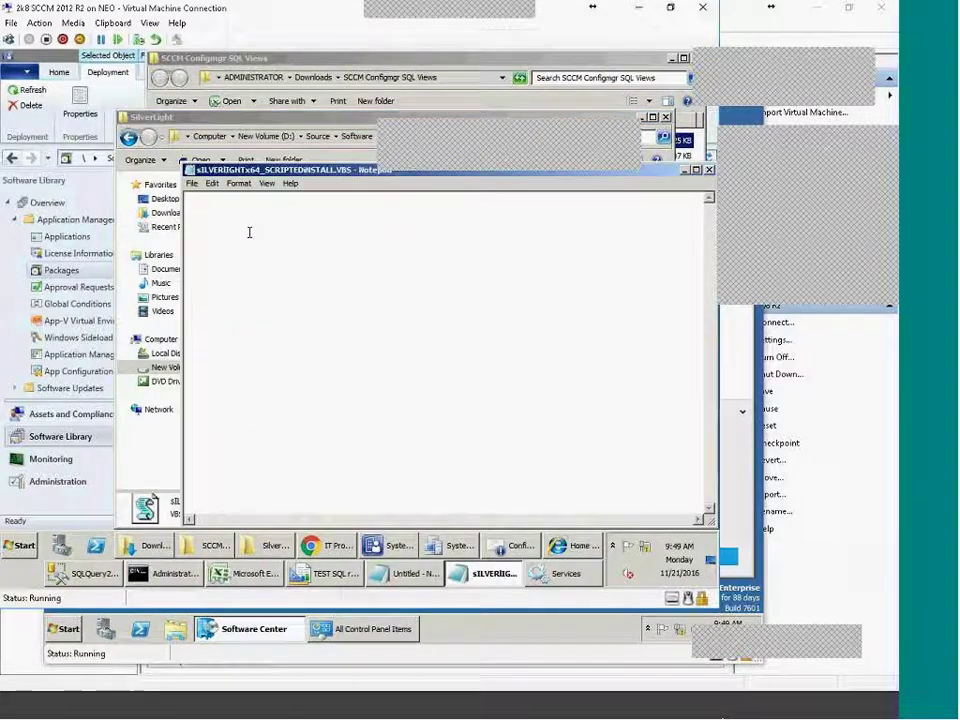
left_click(190, 171)
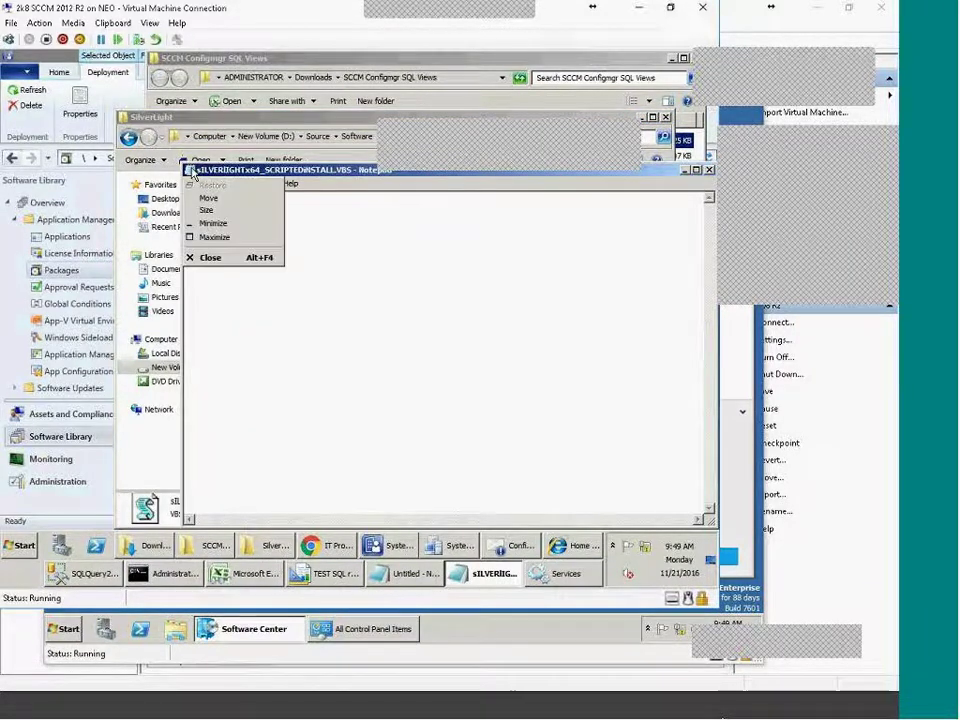
left_click(215, 257)
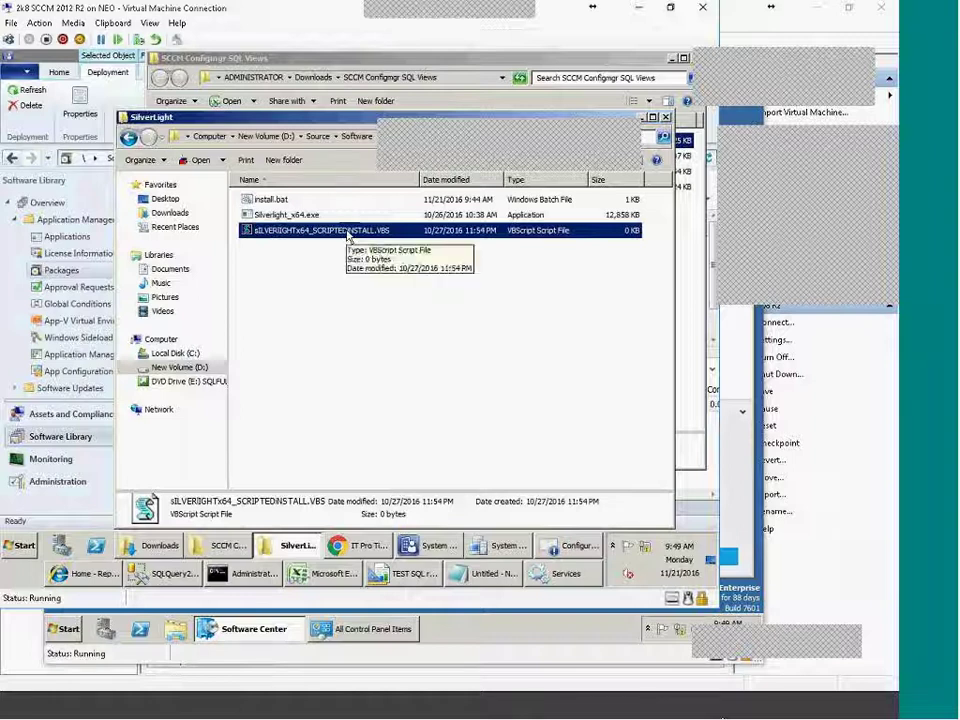
right_click(300, 296)
mouse_move(377, 434)
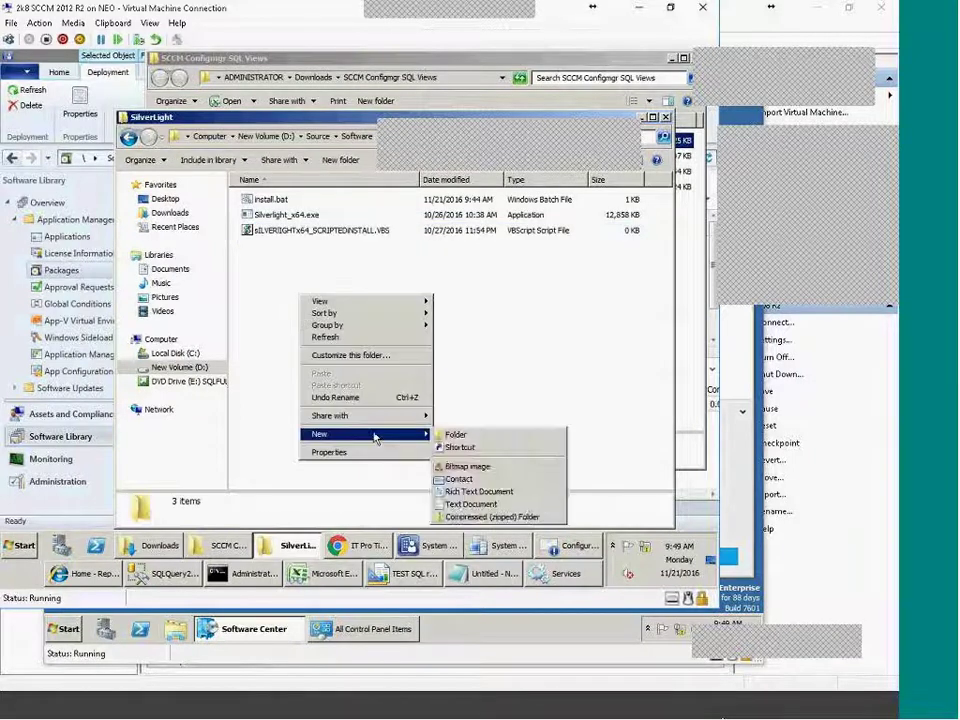
left_click(347, 253)
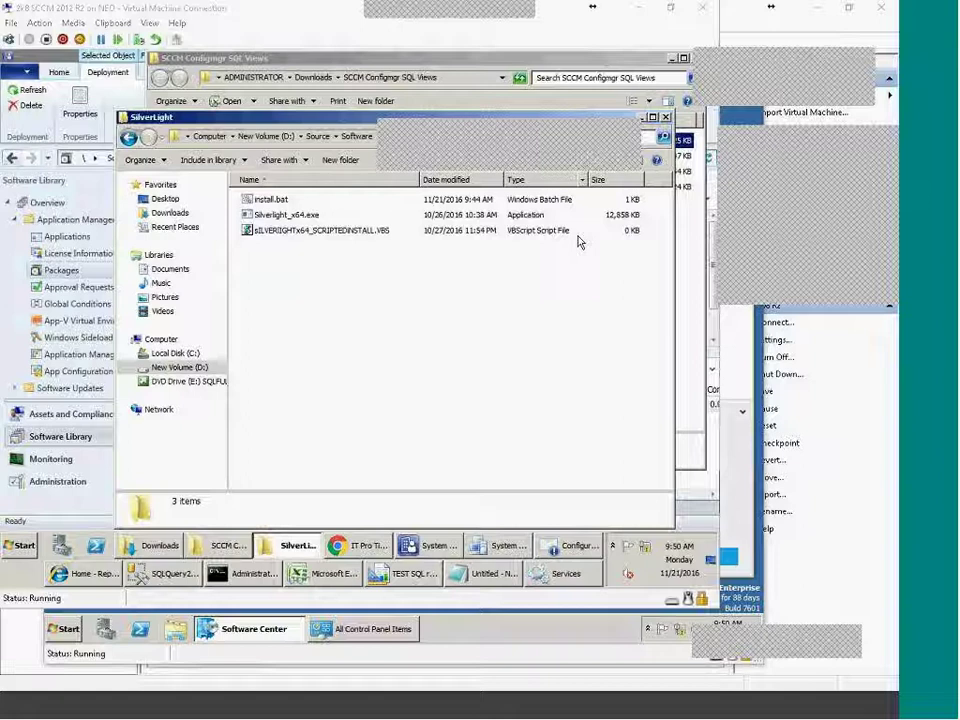
Step: Return to the Configuration Manager console's Assets and Compliance workspace and collapse the Device Collections and Devices nodes
left_click(298, 549)
left_click(440, 545)
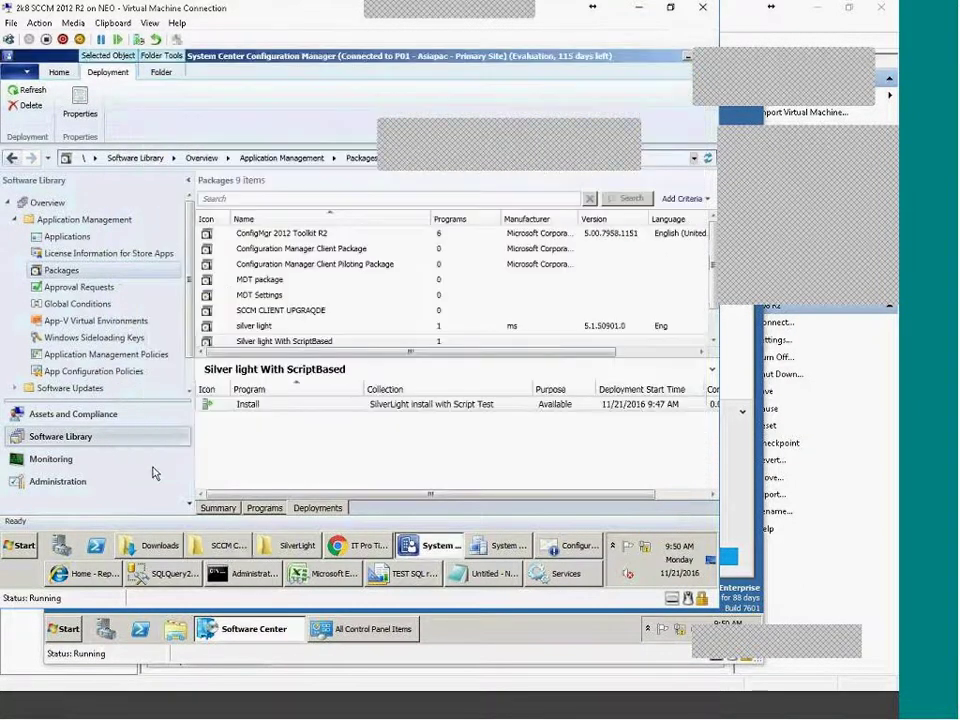
left_click(97, 416)
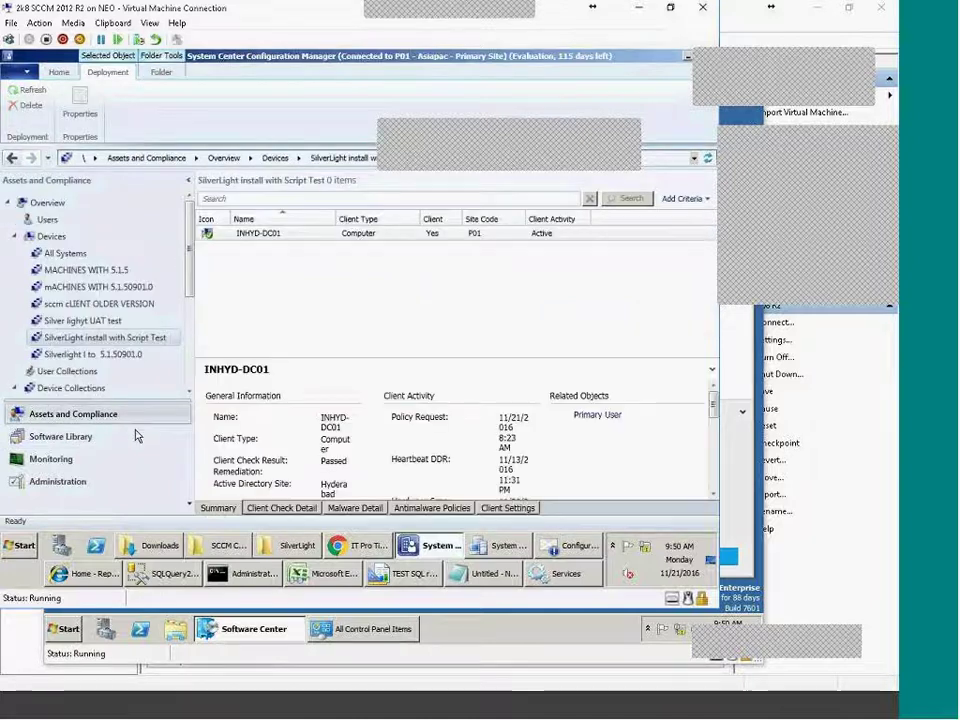
scroll(190, 306, "down", 4)
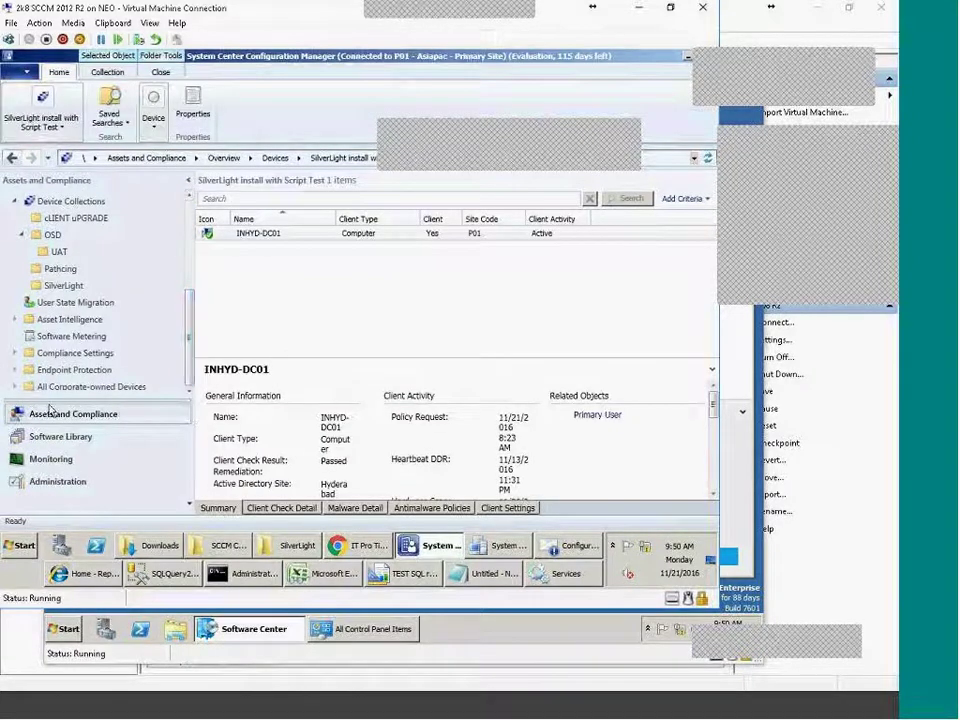
scroll(16, 390, "up", 1)
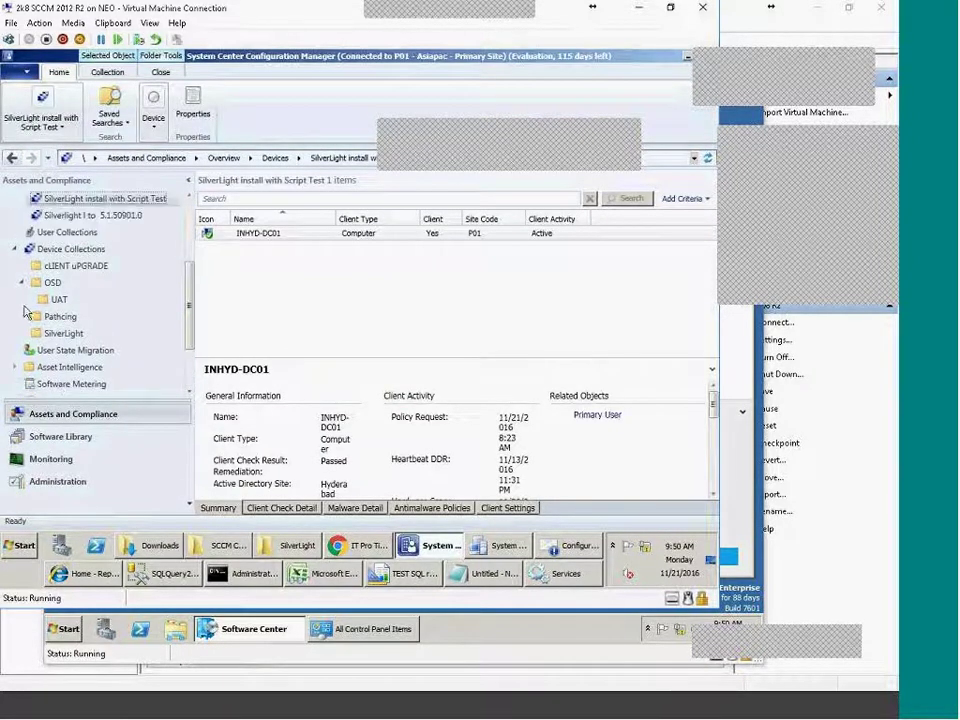
left_click(15, 248)
scroll(18, 245, "up", 3)
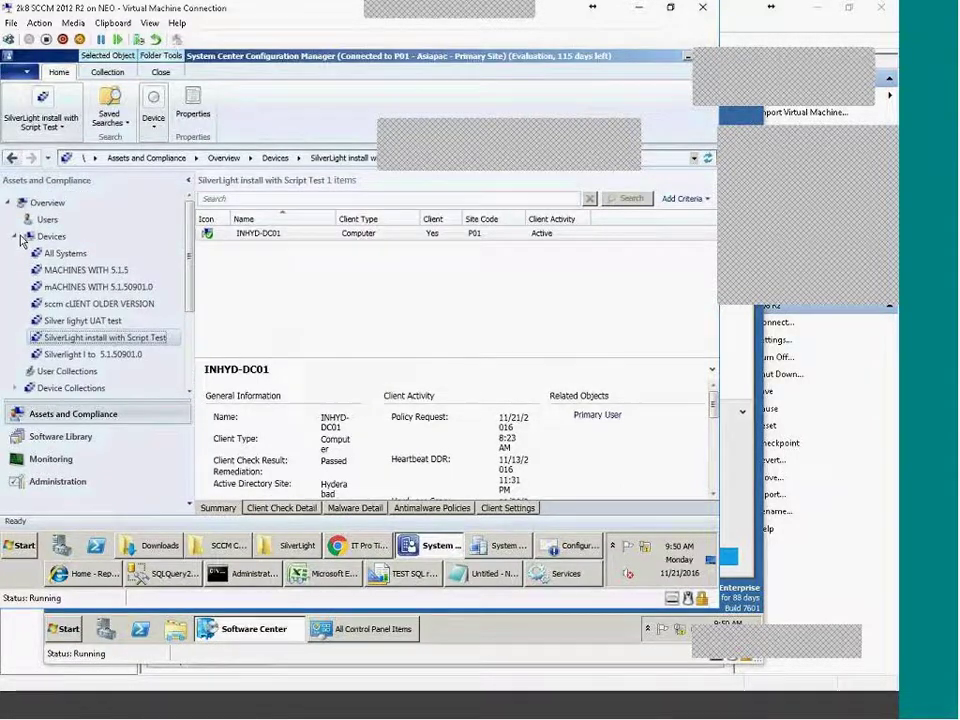
left_click(24, 237)
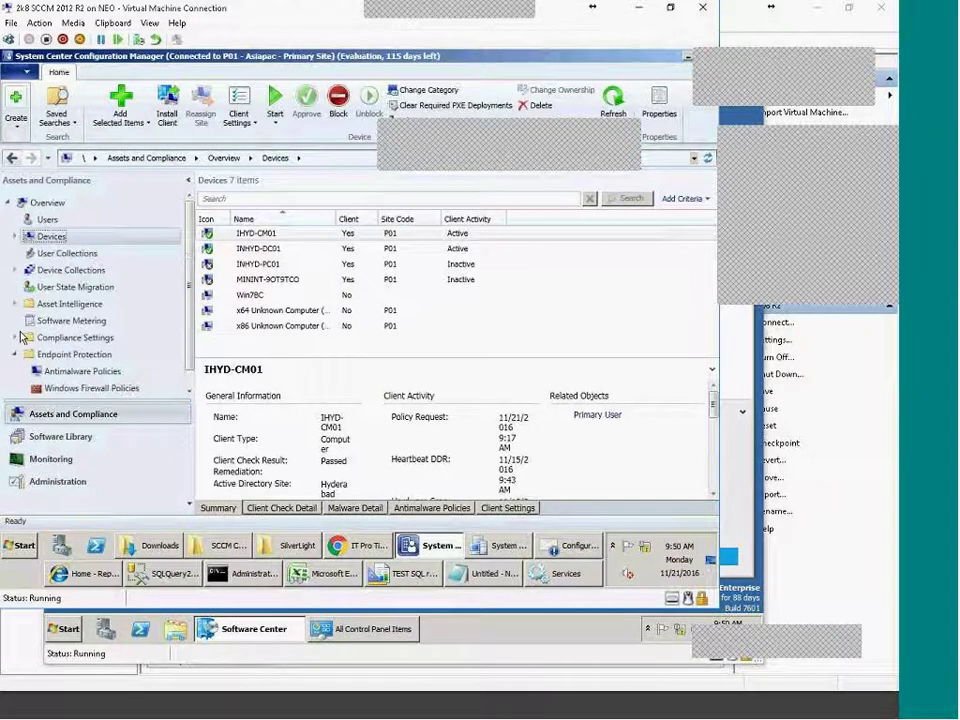
Step: Expand Compliance Settings and open its Configuration Items list
left_click(15, 337)
scroll(118, 328, "down", 3)
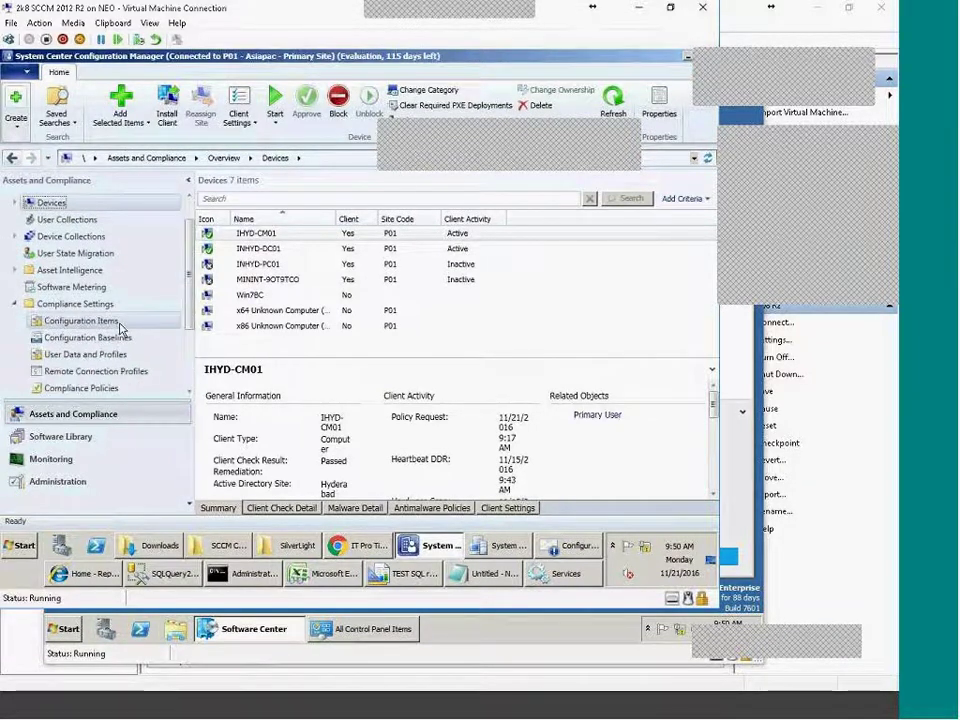
scroll(86, 291, "up", 1)
left_click(80, 253)
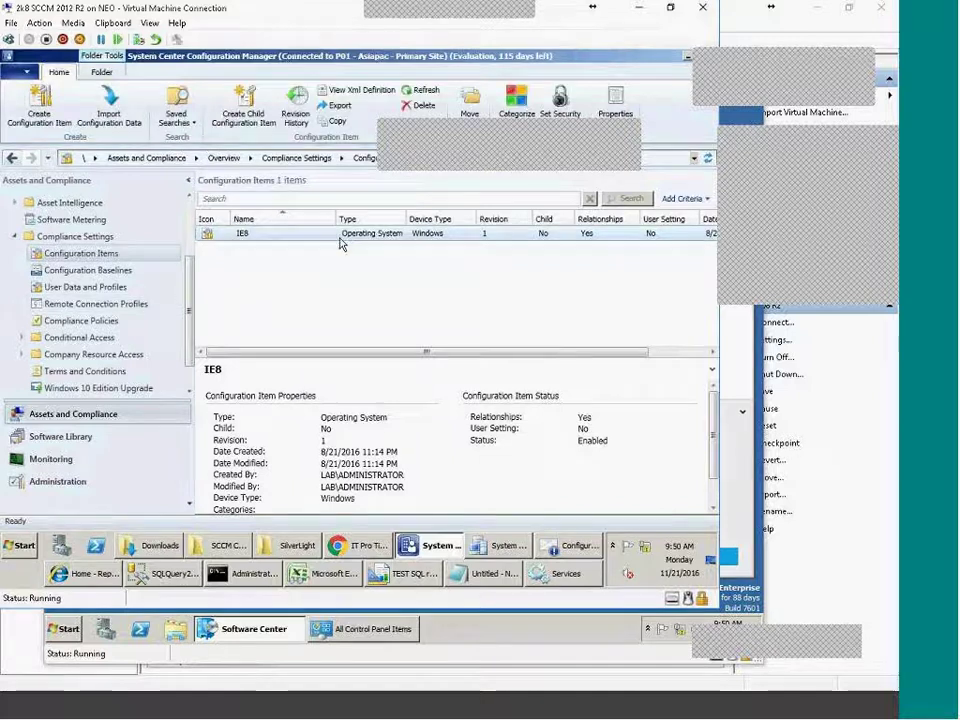
Step: Open the IE standards configuration baseline and view the IE8 item's supported platforms and settings
left_click(85, 284)
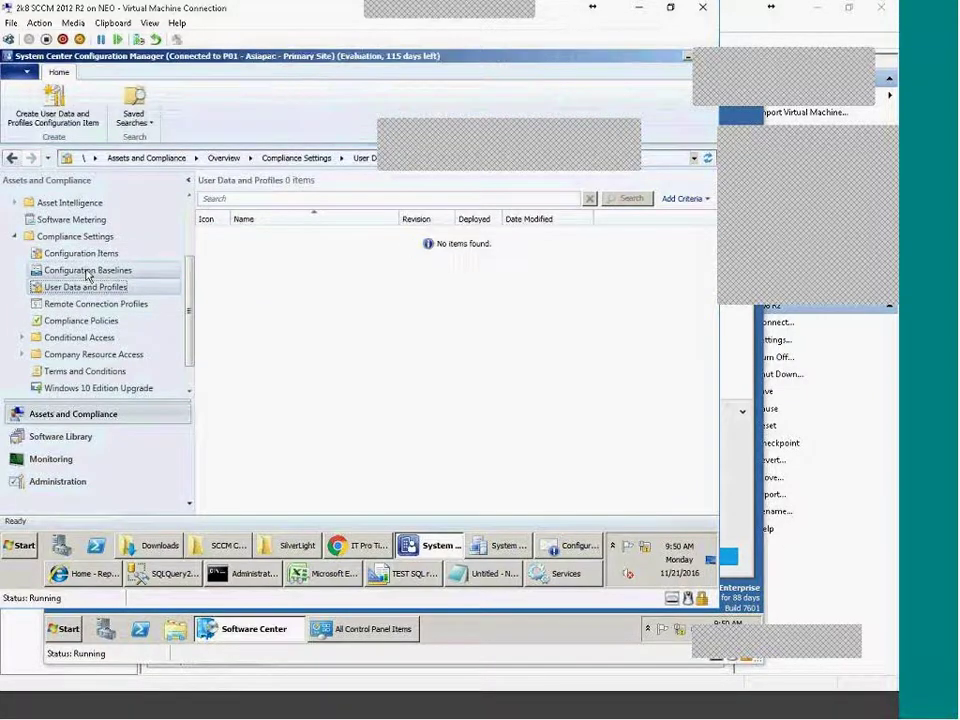
left_click(86, 271)
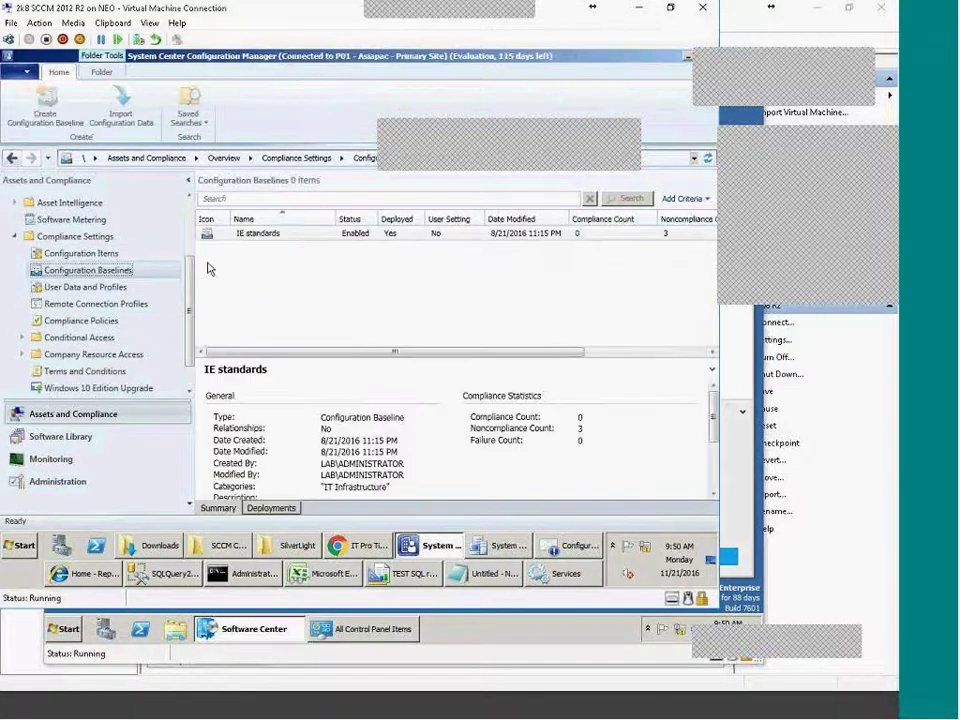
double_click(290, 236)
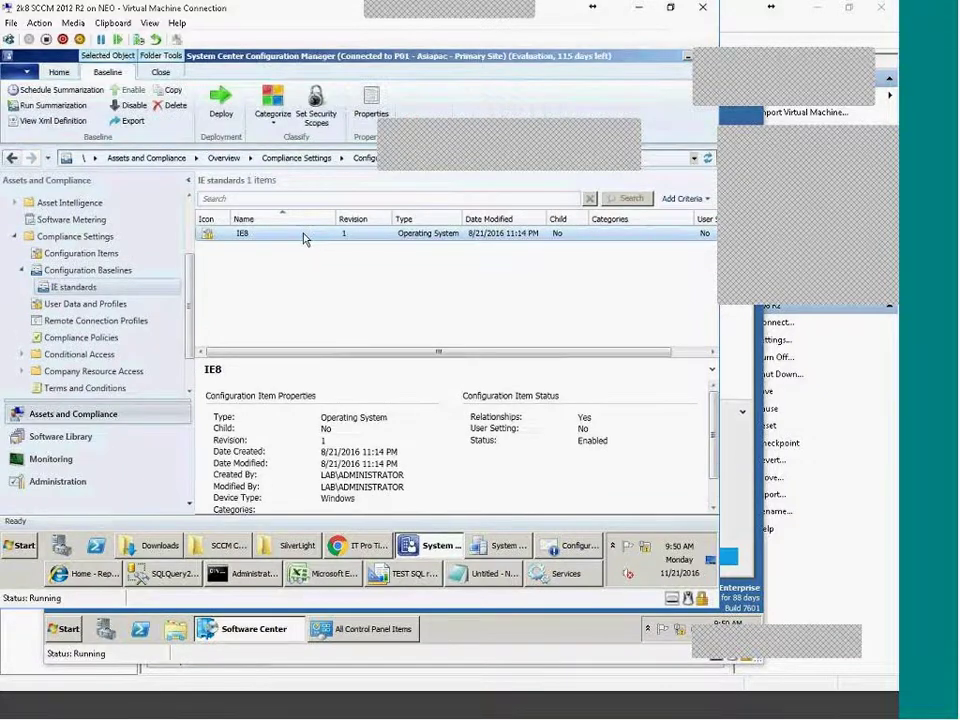
double_click(275, 240)
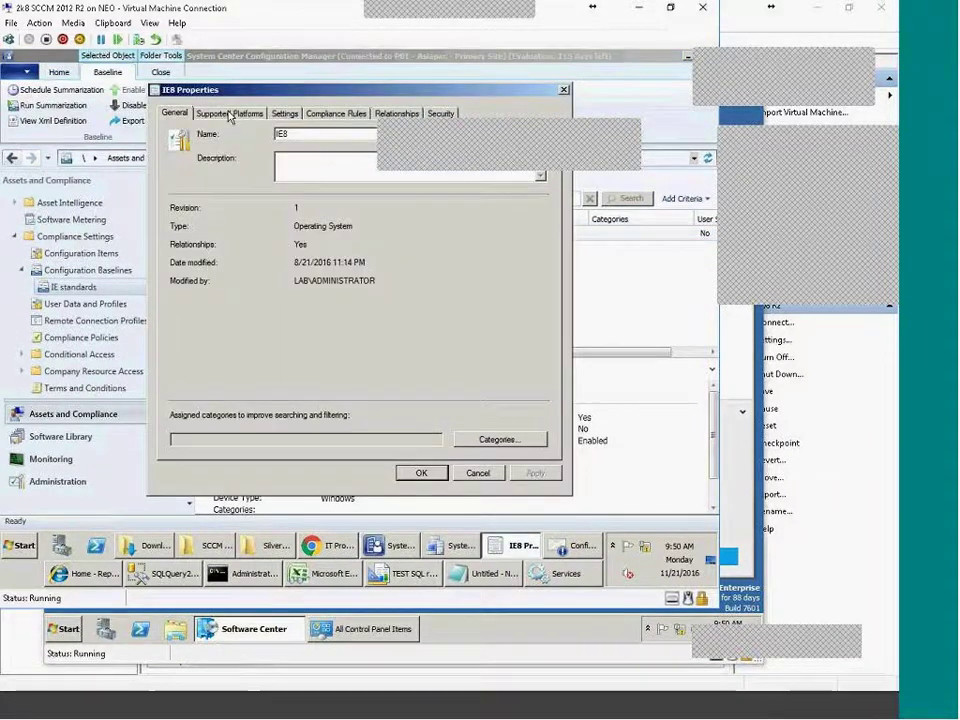
left_click(229, 113)
left_click(284, 113)
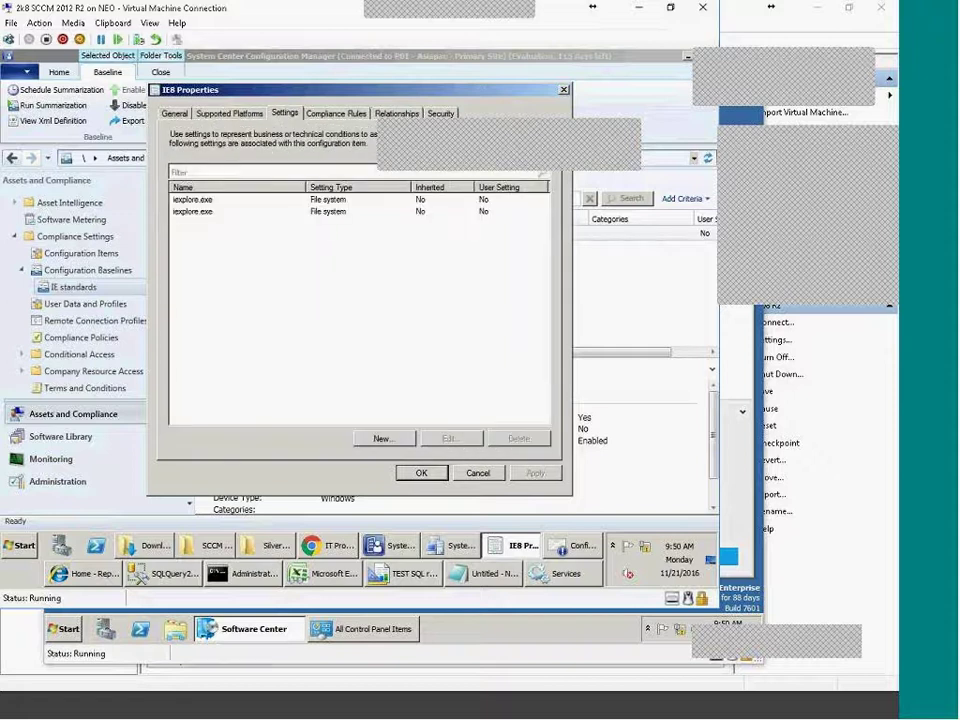
Step: View the first iexplore.exe setting's general details and compliance rules, closing it without changes
left_click(218, 202)
left_click(449, 438)
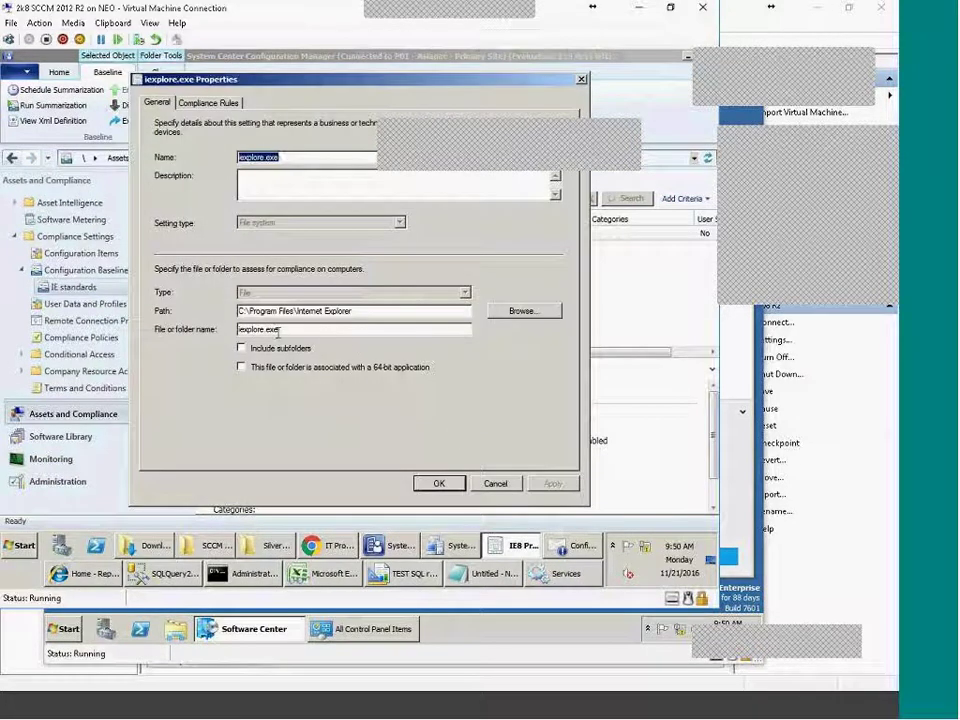
left_click(208, 102)
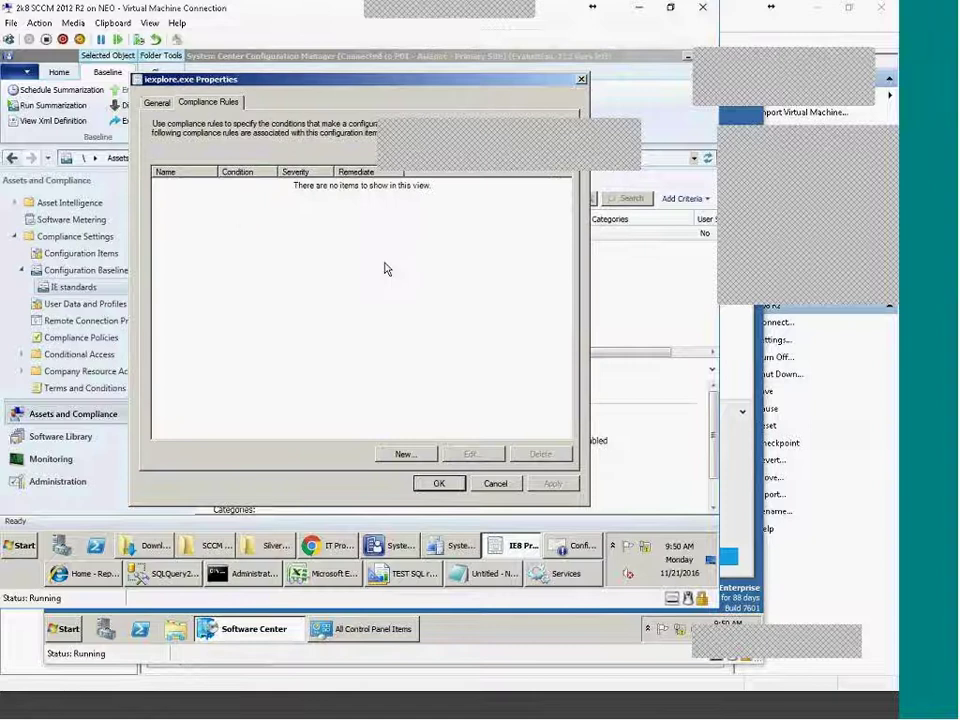
left_click(496, 485)
Step: Open the second iexplore.exe setting and view its "iexplore.exe must exist" compliance rule without changing it
double_click(238, 204)
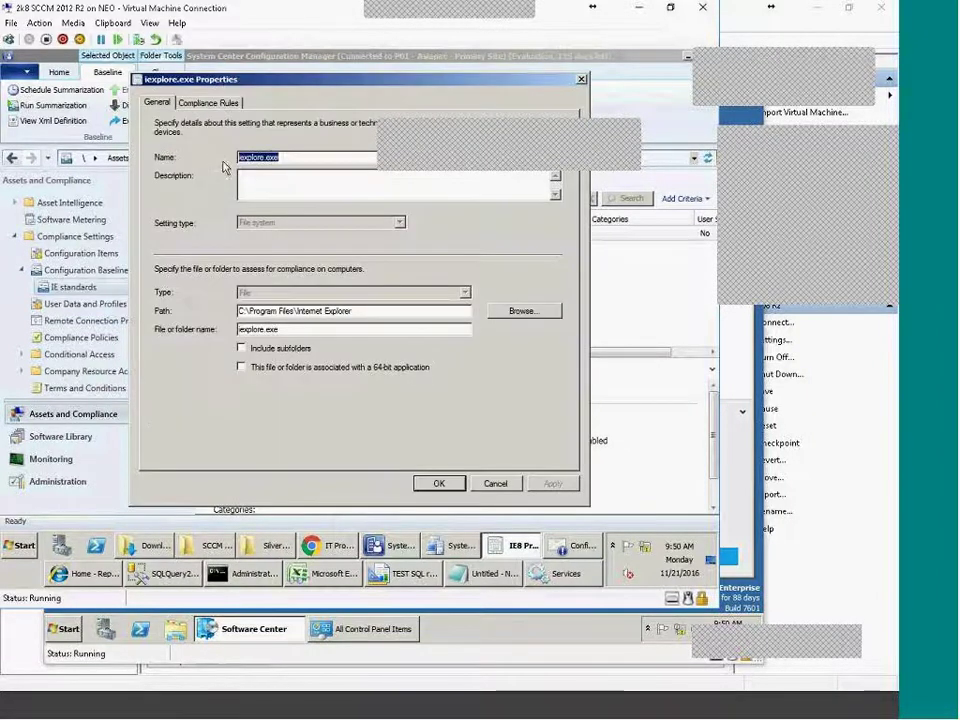
left_click(208, 102)
double_click(200, 196)
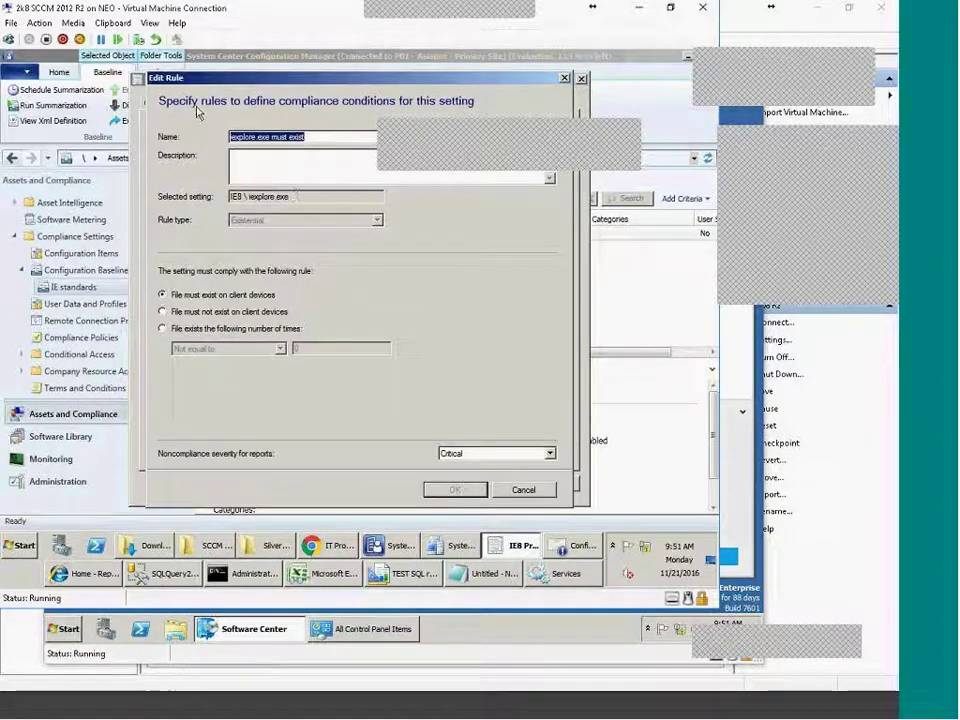
left_click(520, 490)
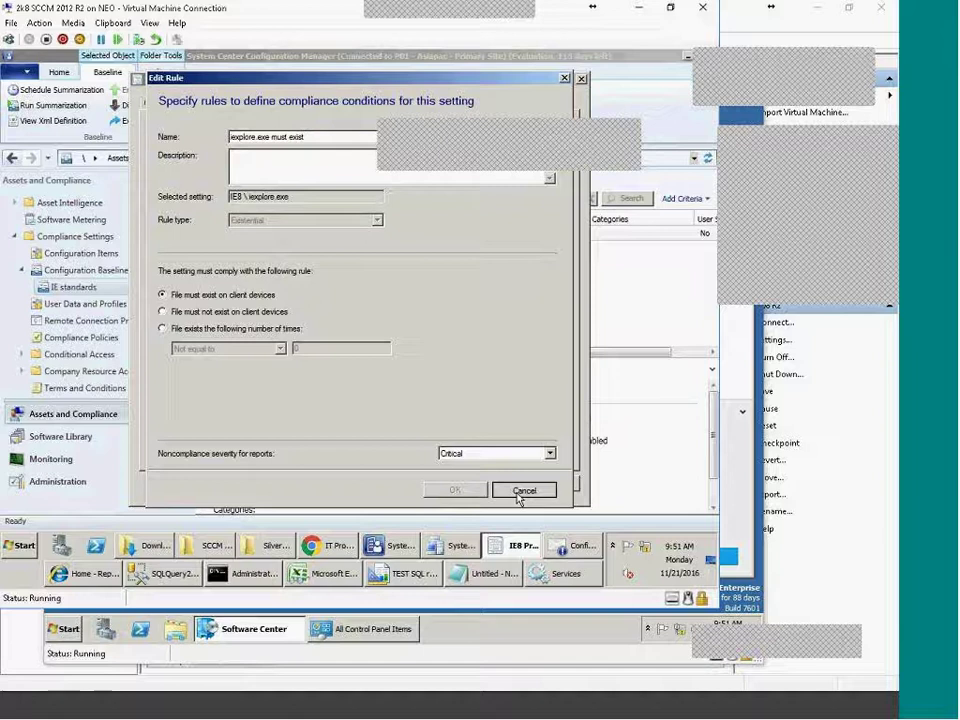
Step: Examine the FileVertion compliance rule's selected setting and required file version value, closing the rule without changes
left_click(222, 186)
double_click(222, 188)
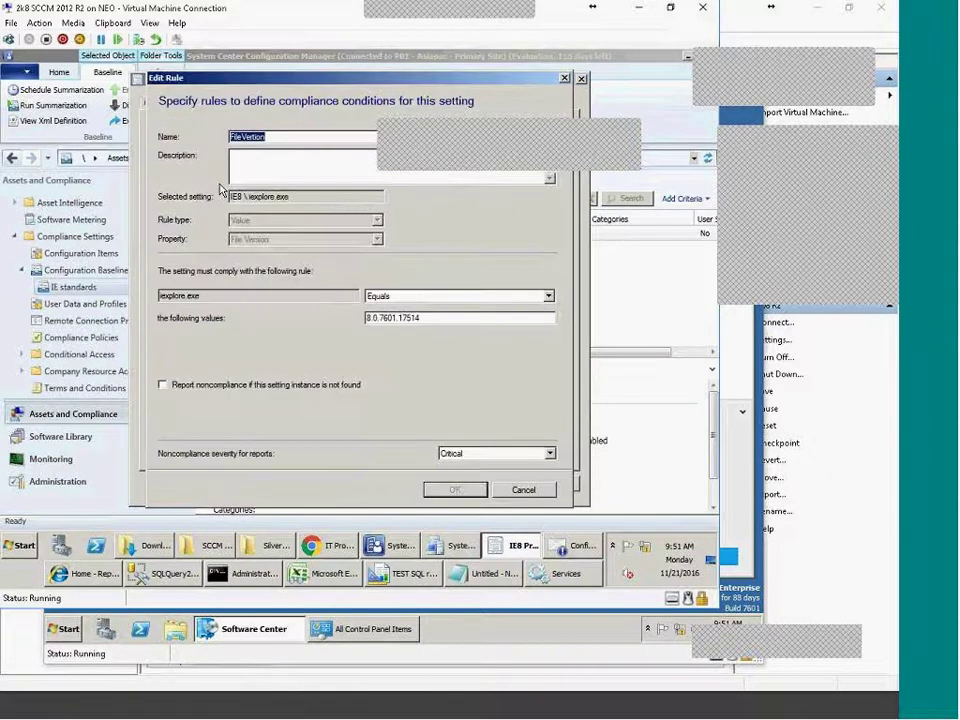
left_click_drag(446, 318, 292, 315)
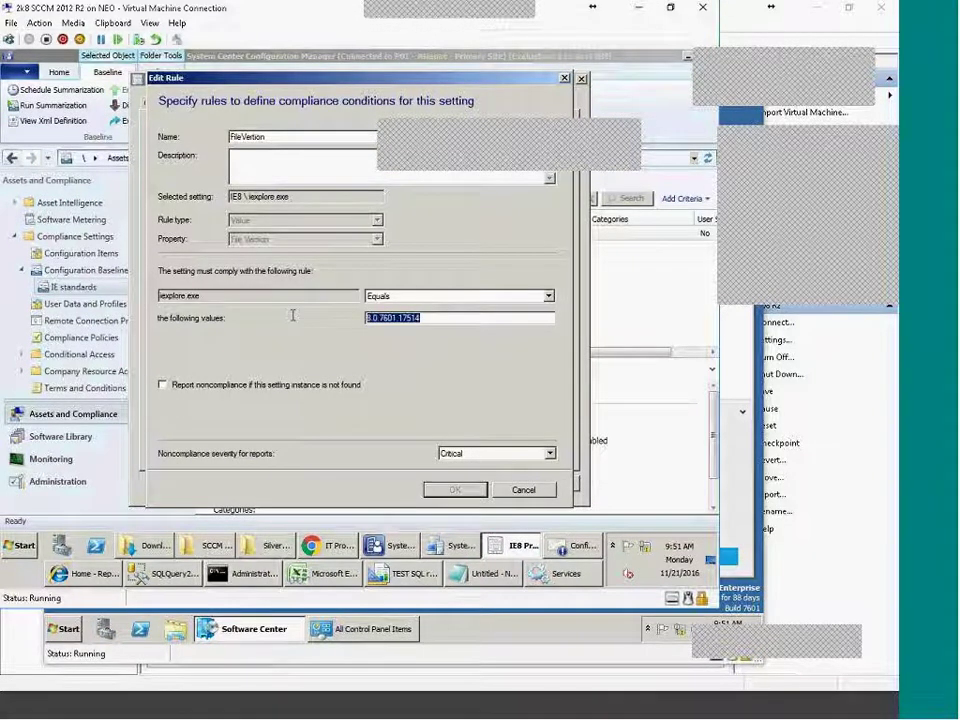
left_click_drag(421, 318, 366, 318)
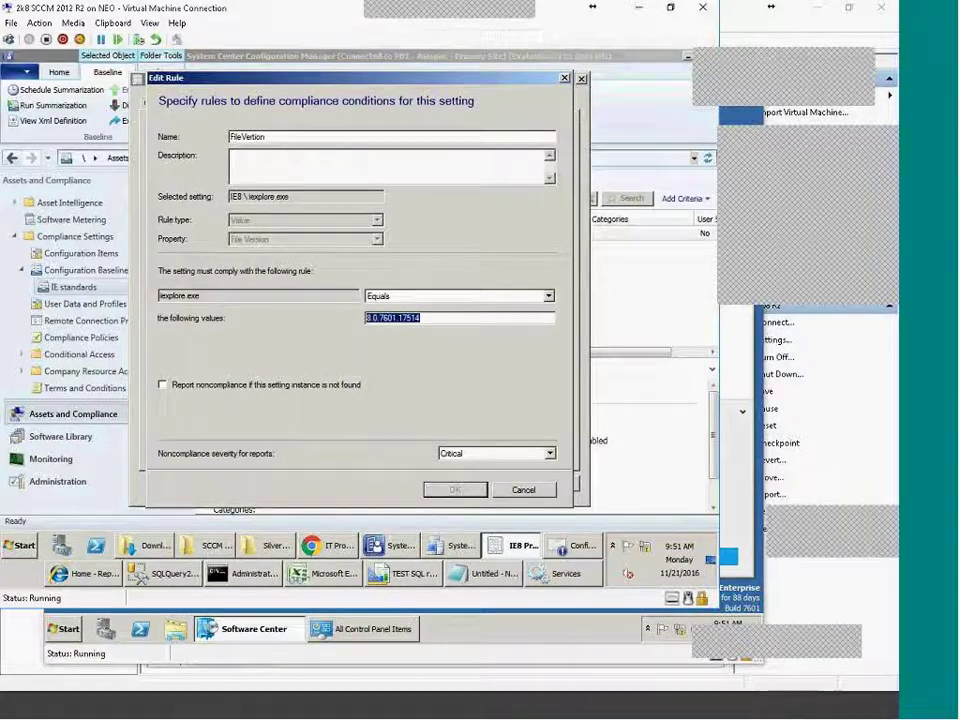
left_click_drag(248, 198, 289, 198)
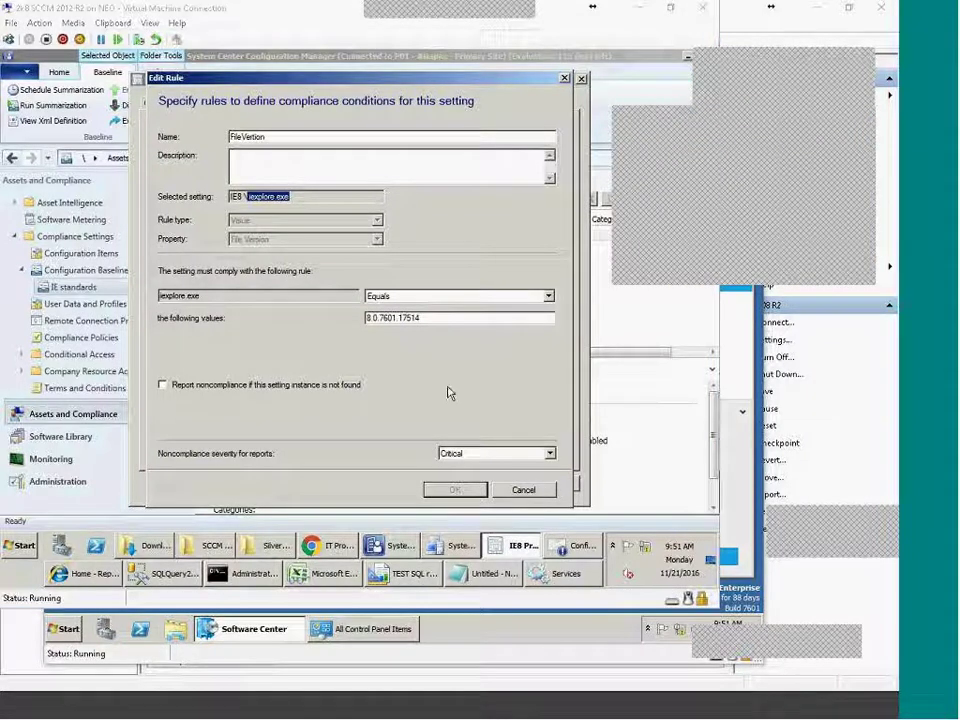
left_click(426, 318)
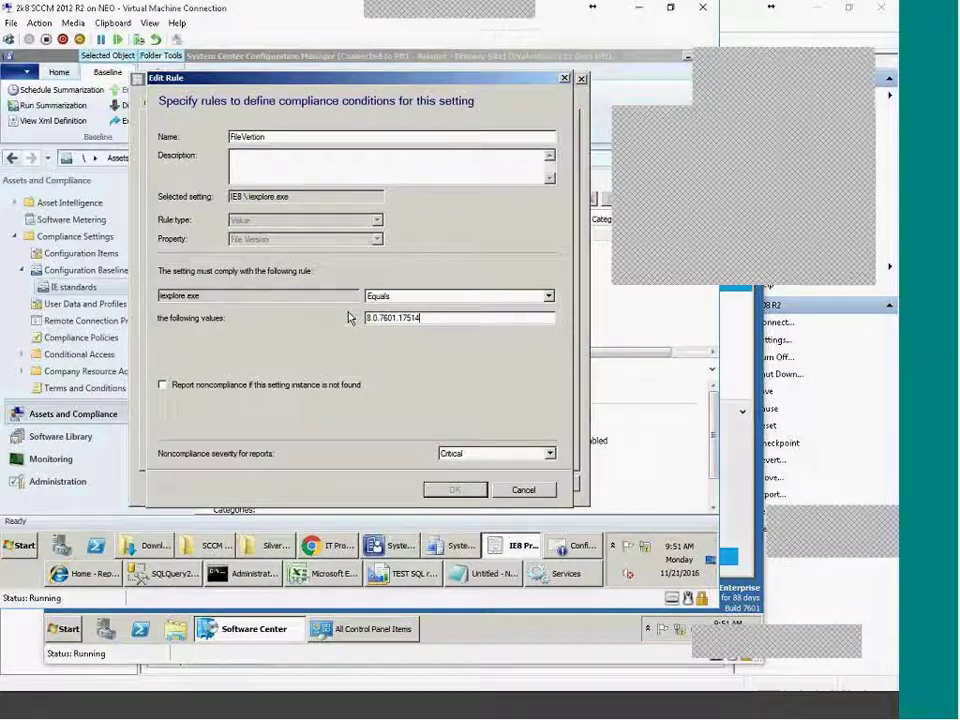
double_click(355, 317)
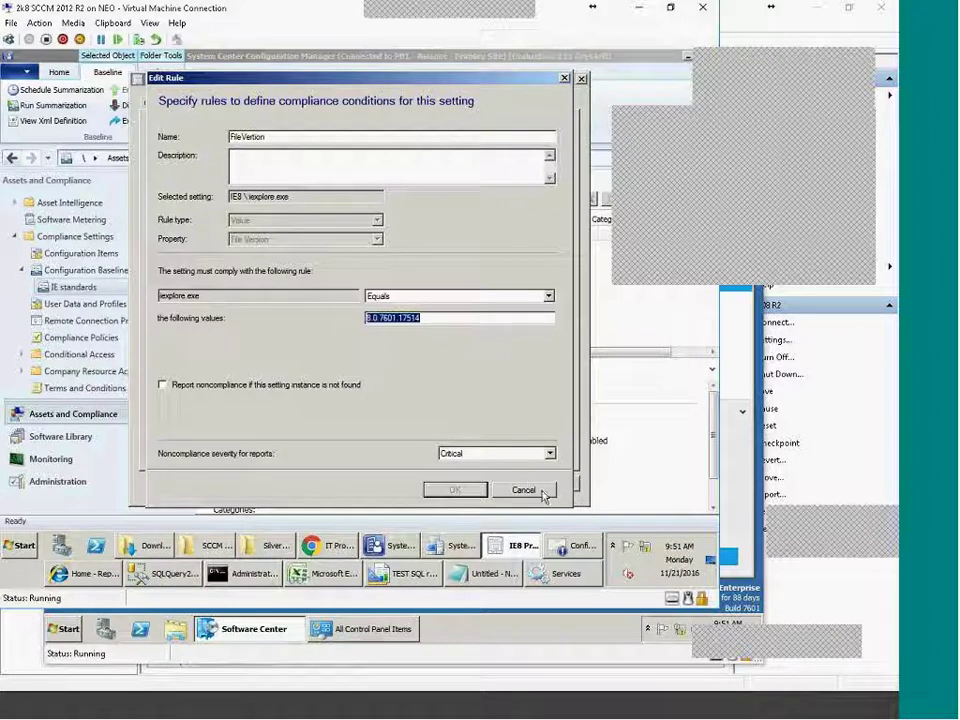
mouse_move(558, 543)
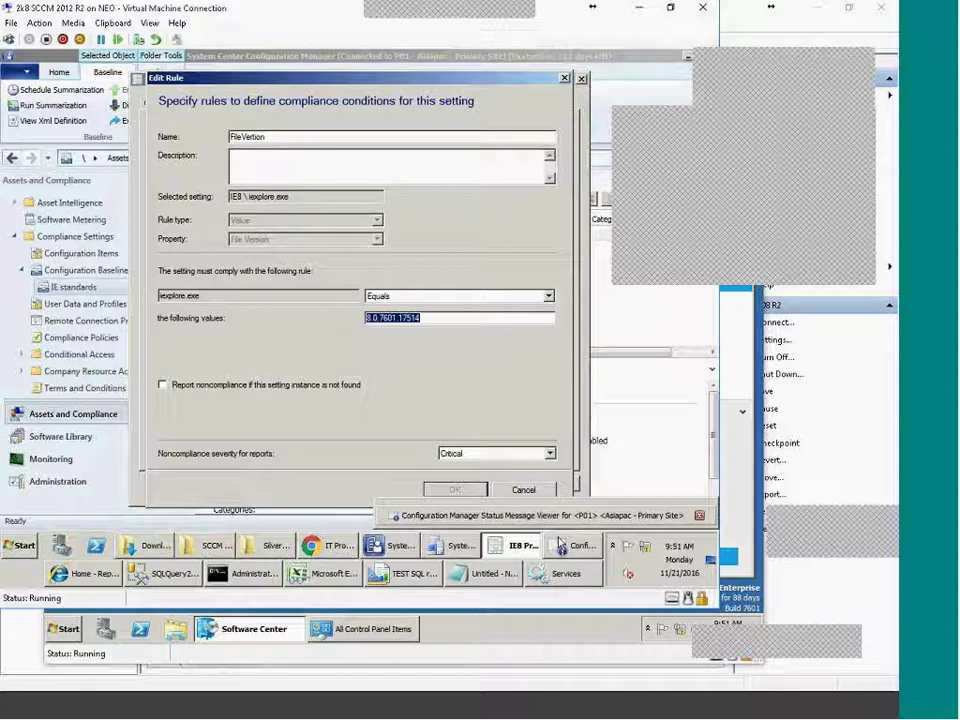
left_click(530, 492)
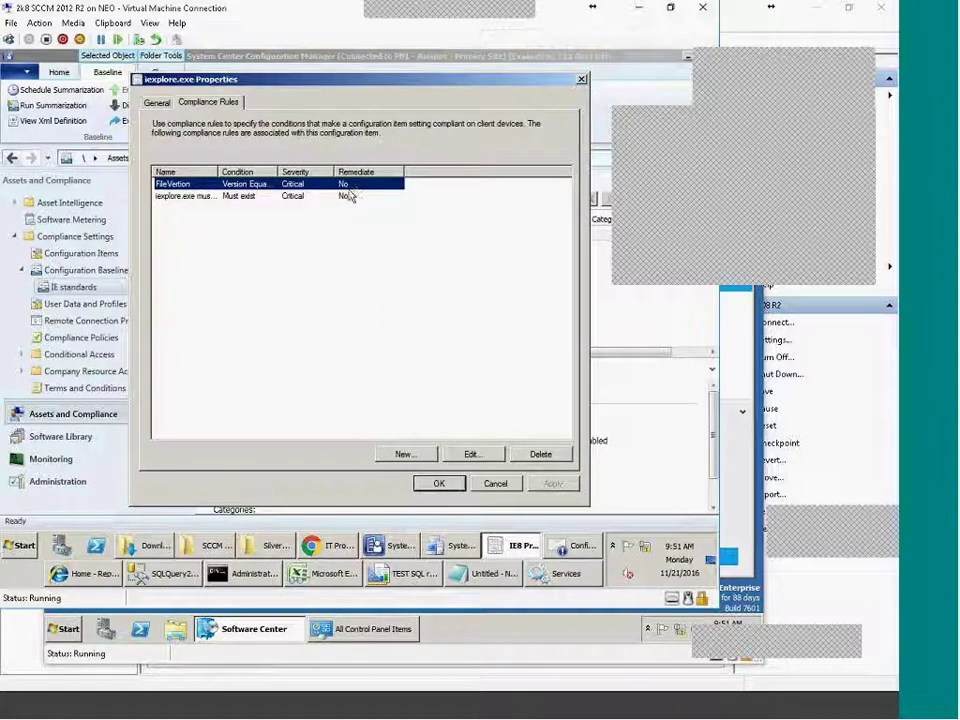
Step: Reopen the FileVertion rule for editing, check its file version value again, and cancel
left_click(471, 454)
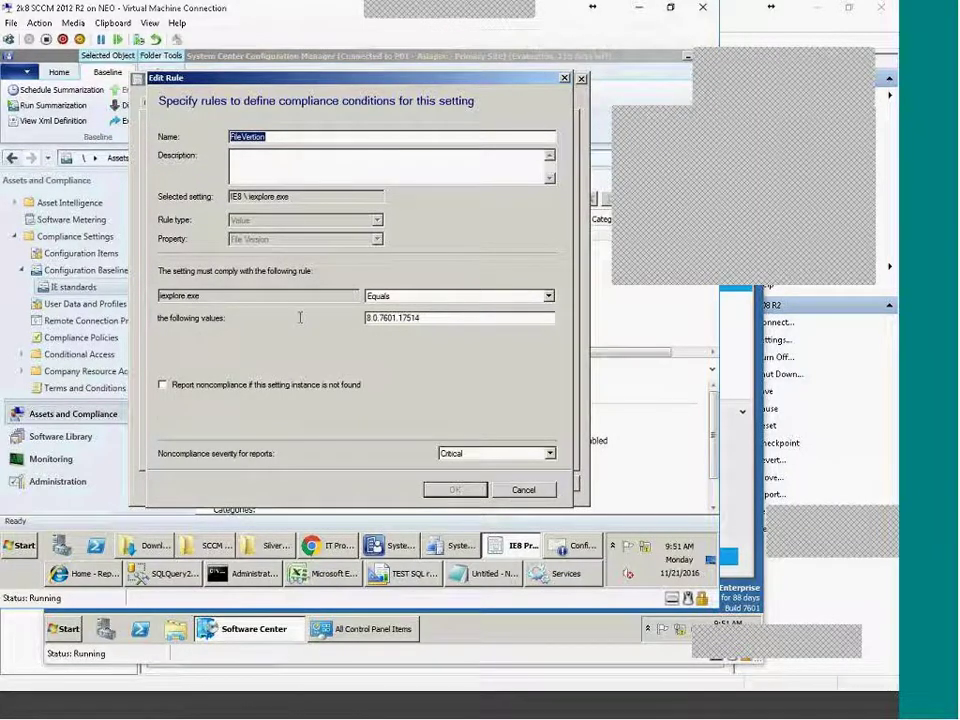
left_click_drag(366, 317, 428, 318)
left_click(523, 489)
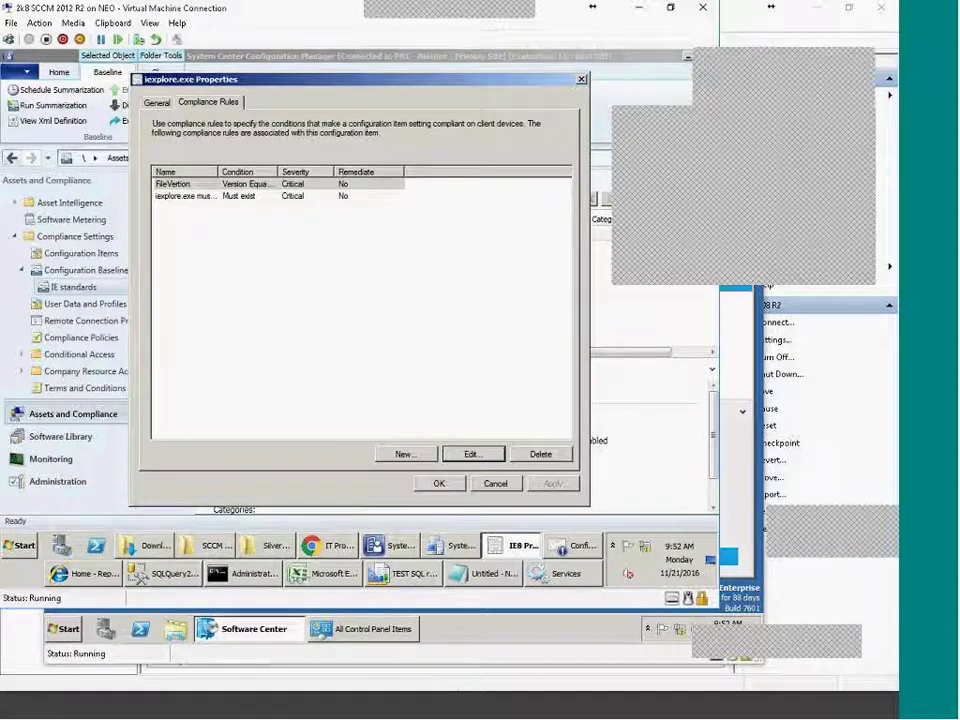
Step: Close the iexplore.exe and IE8 properties without saving and return to the SCCM server's IE standards view
left_click(493, 484)
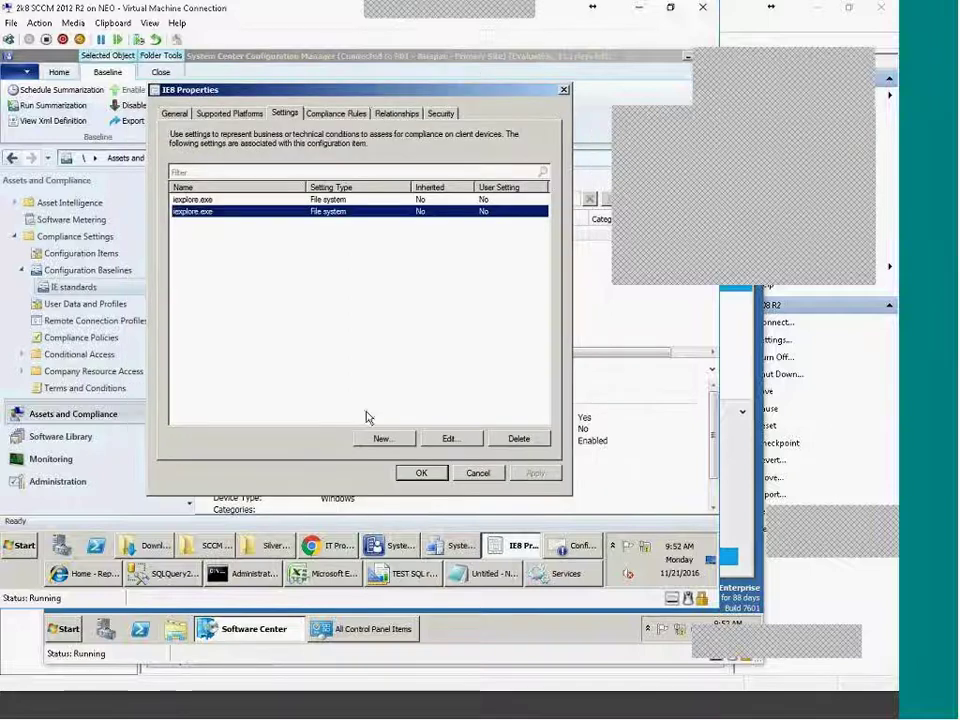
left_click(479, 474)
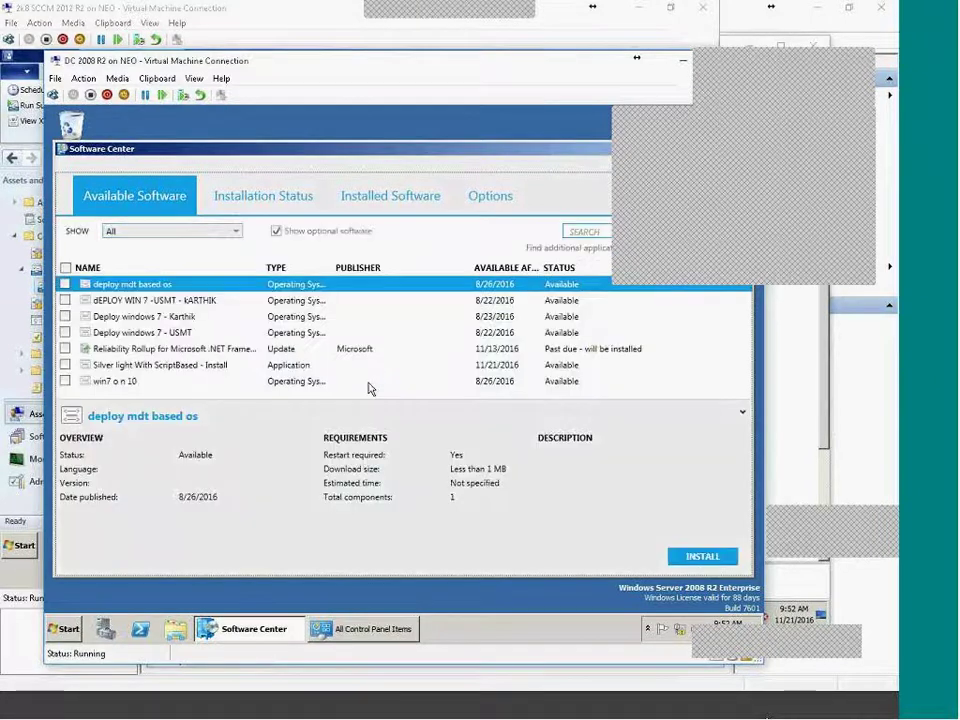
left_click(705, 711)
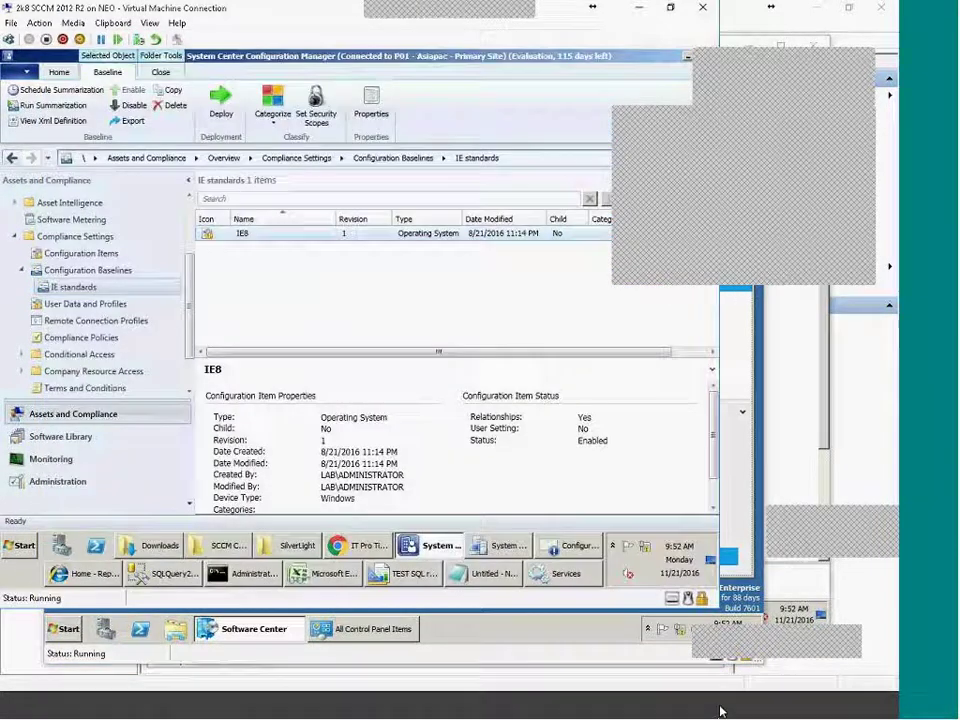